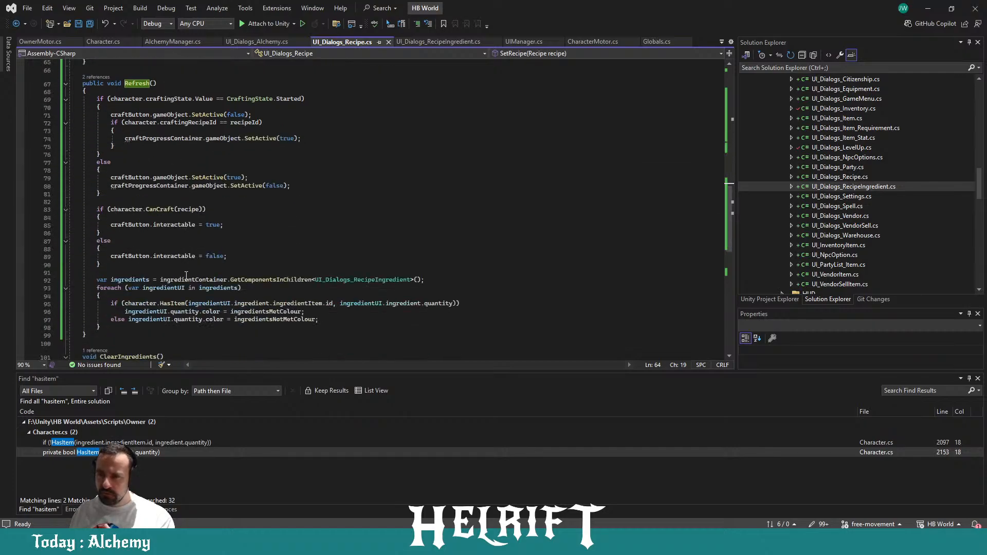
# Step: Follow the NullReferenceException stack trace from Unity's console into UI_Dialogs_Recipe.cs and examine SetRecipe's ingredient loop and Refresh's HasItem check
pyautogui.scroll(7, 187, 276)
pyautogui.hotkey('alt', 'Tab')
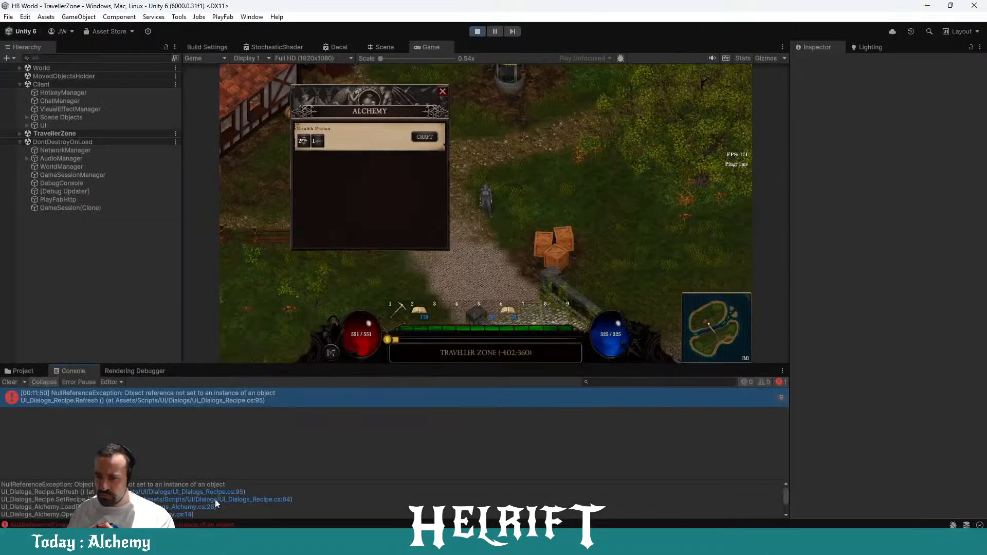
pyautogui.click(215, 500)
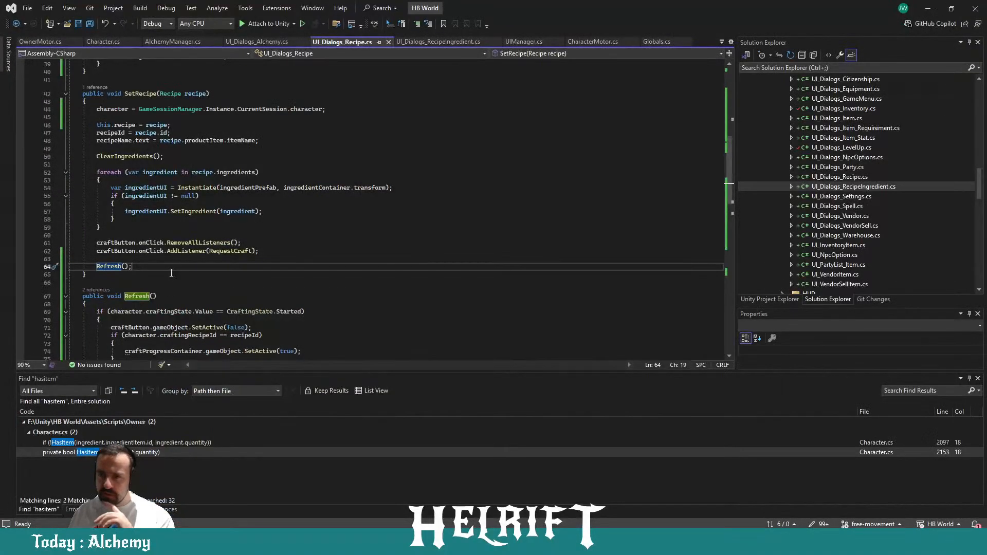
pyautogui.moveTo(91, 172); pyautogui.dragTo(172, 226)
pyautogui.click(172, 227)
pyautogui.scroll(-10, 167, 231)
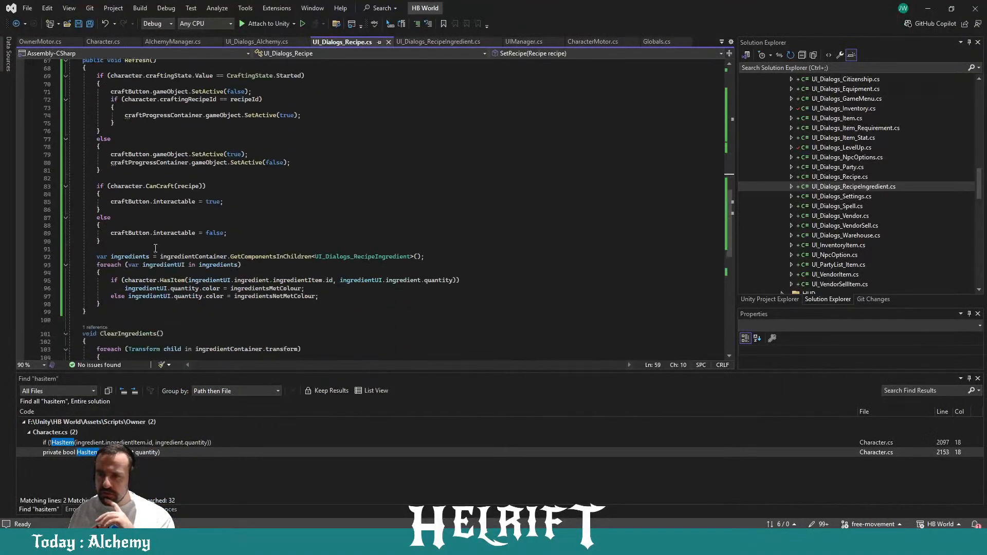
pyautogui.moveTo(72, 233); pyautogui.dragTo(192, 321)
pyautogui.click(192, 321)
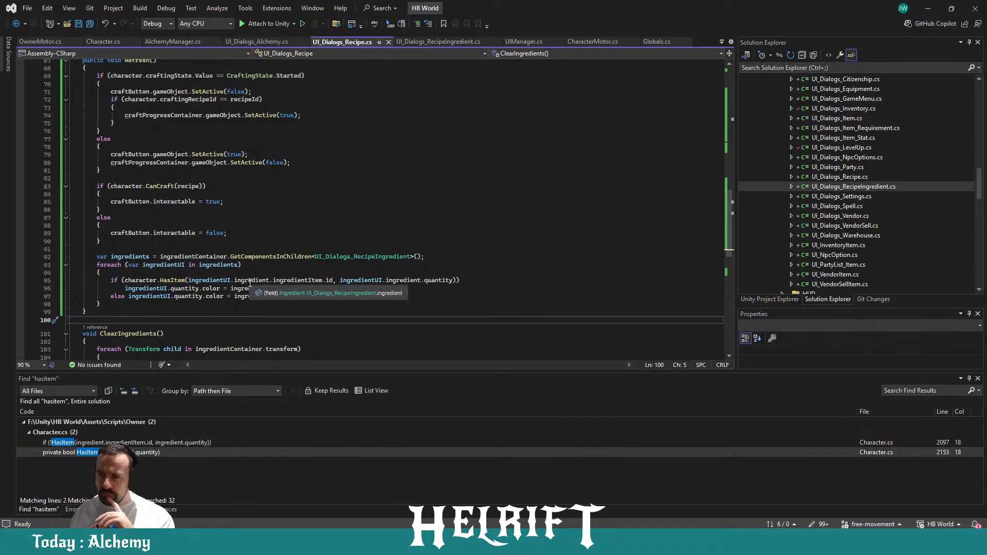
pyautogui.scroll(8, 274, 256)
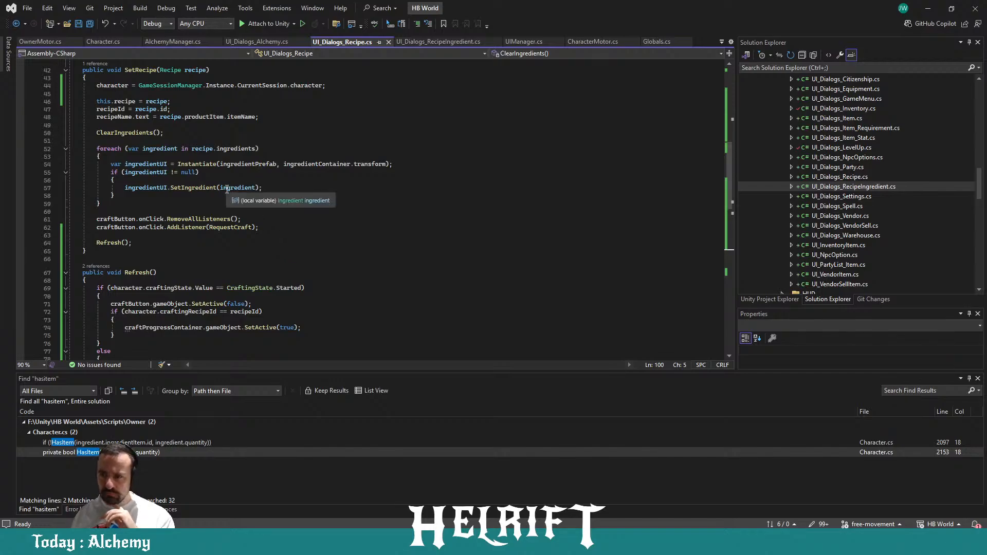
pyautogui.scroll(-10, 253, 250)
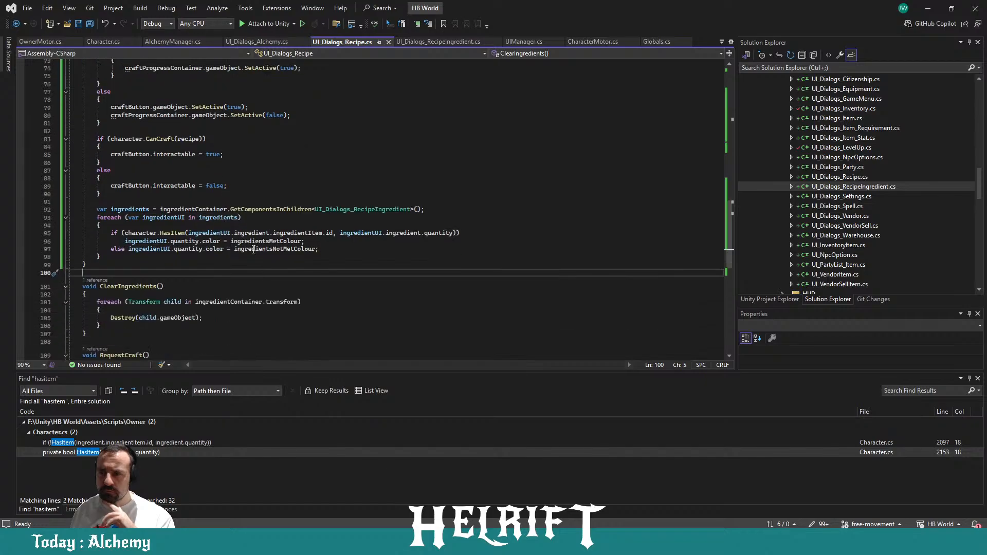
# Step: Check the this.ingredient assignment in SetIngredient of UI_Dialogs_RecipeIngredient.cs, and return to UI_Dialogs_Recipe.cs
pyautogui.click(453, 41)
pyautogui.moveTo(199, 169); pyautogui.dragTo(91, 171)
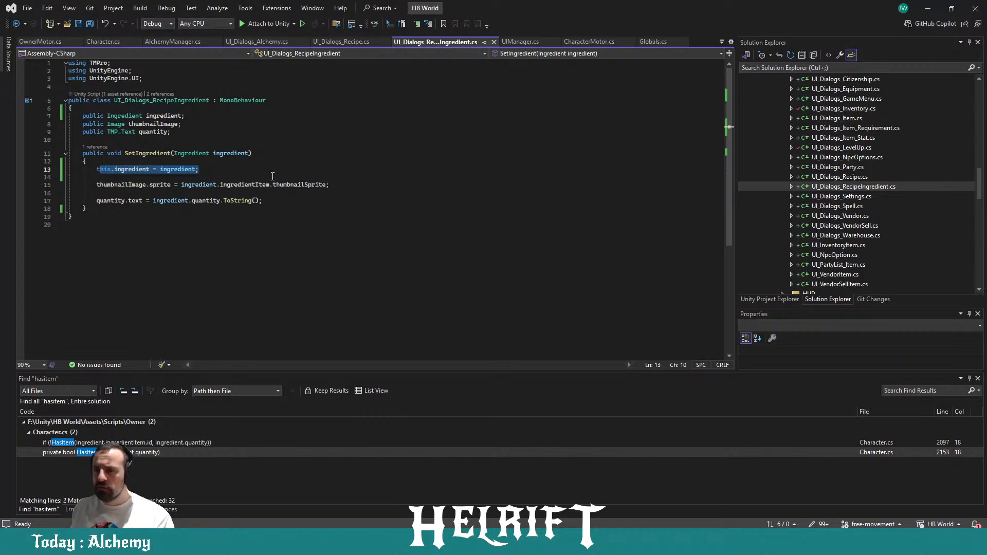
pyautogui.click(270, 178)
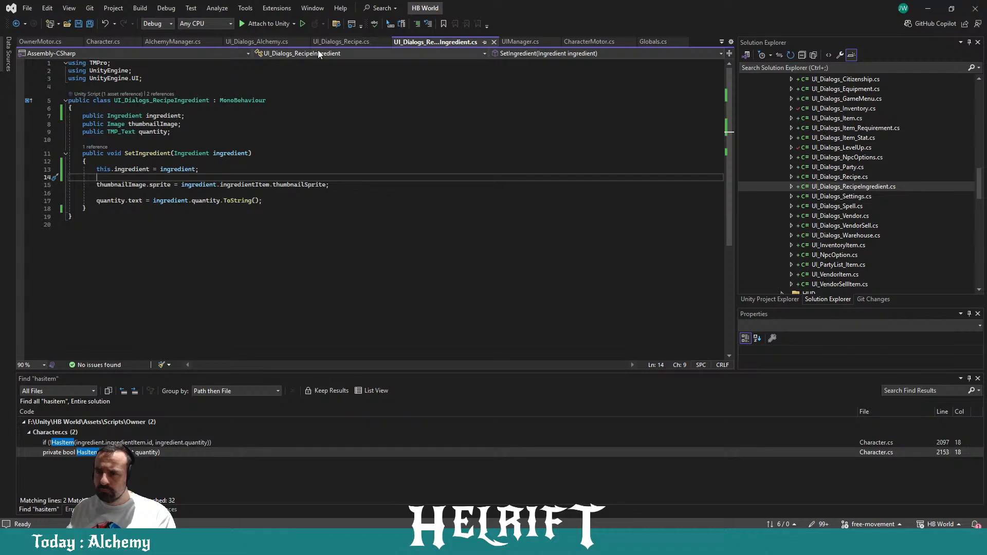
pyautogui.click(331, 42)
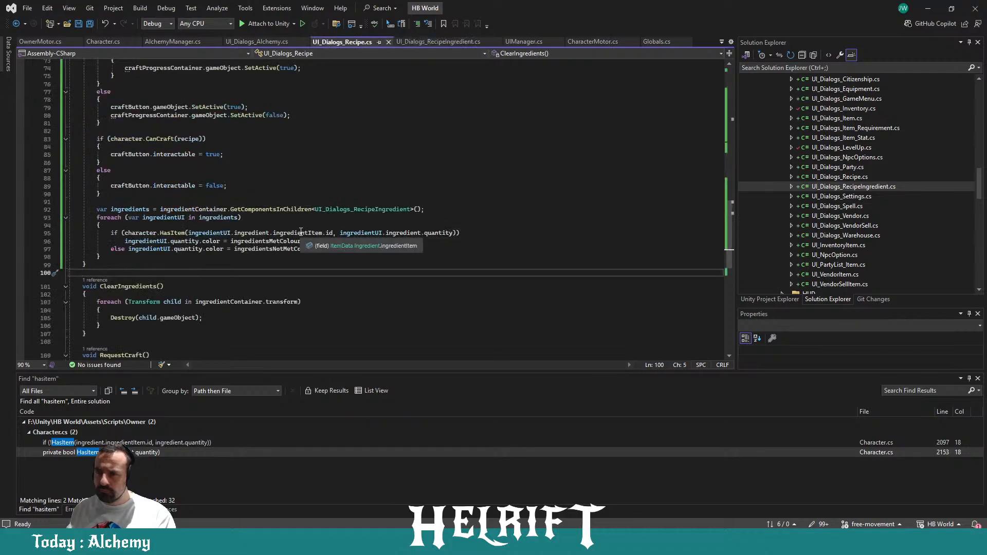
# Step: Switch to Unity and open the Minor Healing Potion recipe from the AlchemyManager object to inspect its ingredients
pyautogui.click(309, 543)
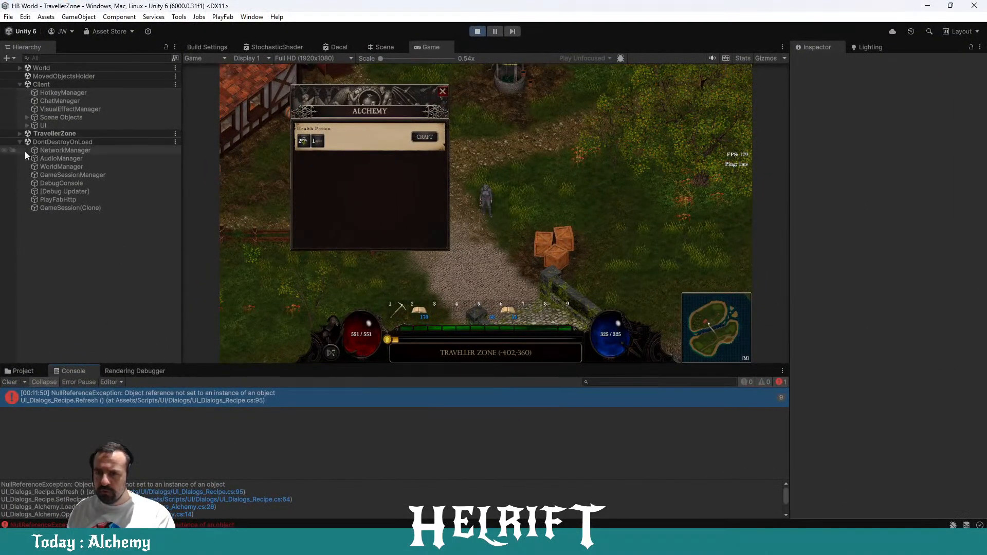
pyautogui.click(19, 68)
pyautogui.click(54, 101)
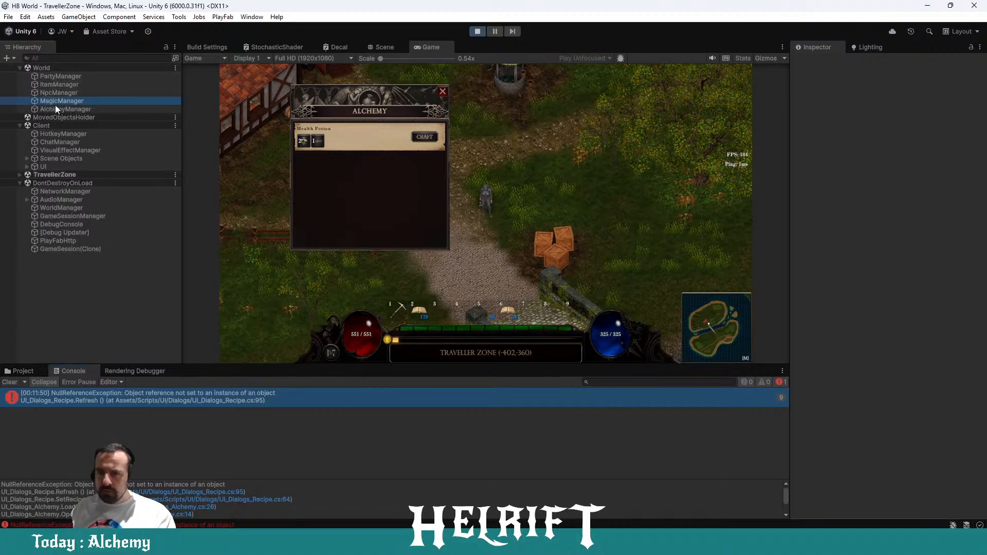
pyautogui.click(54, 109)
pyautogui.doubleClick(922, 167)
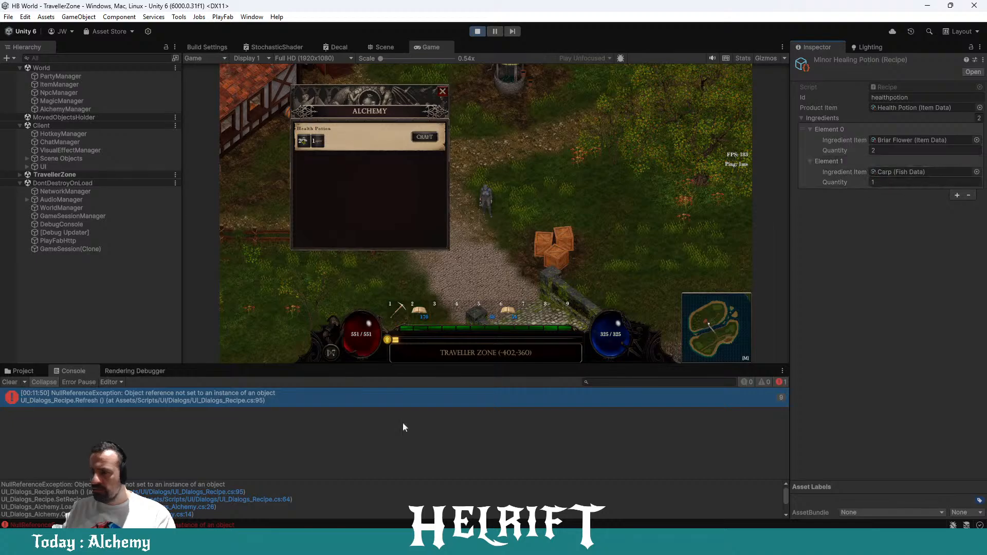
# Step: Return to UI_Dialogs_Recipe.cs through the error's stack trace and compare how SetRecipe and Refresh use ingredientContainer
pyautogui.click(221, 492)
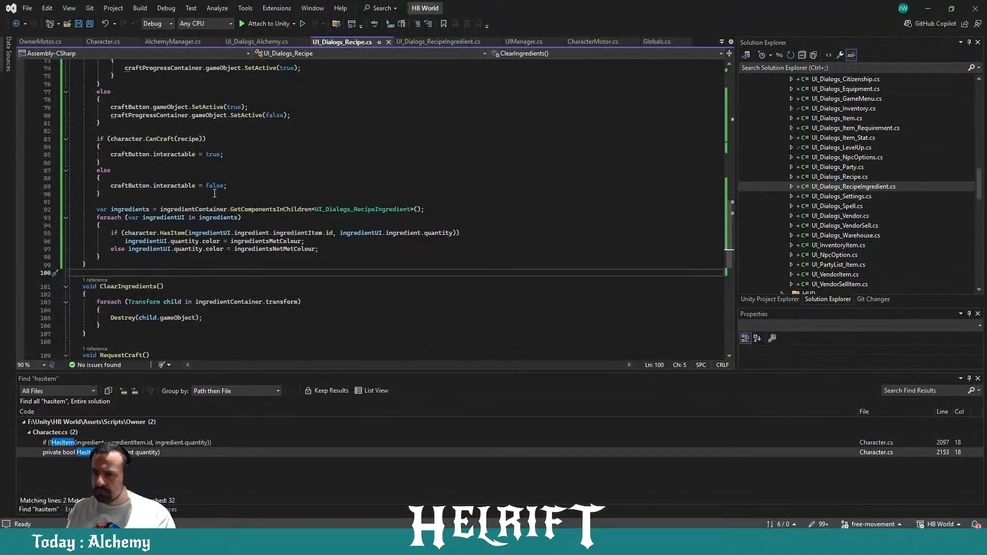
pyautogui.scroll(5, 289, 259)
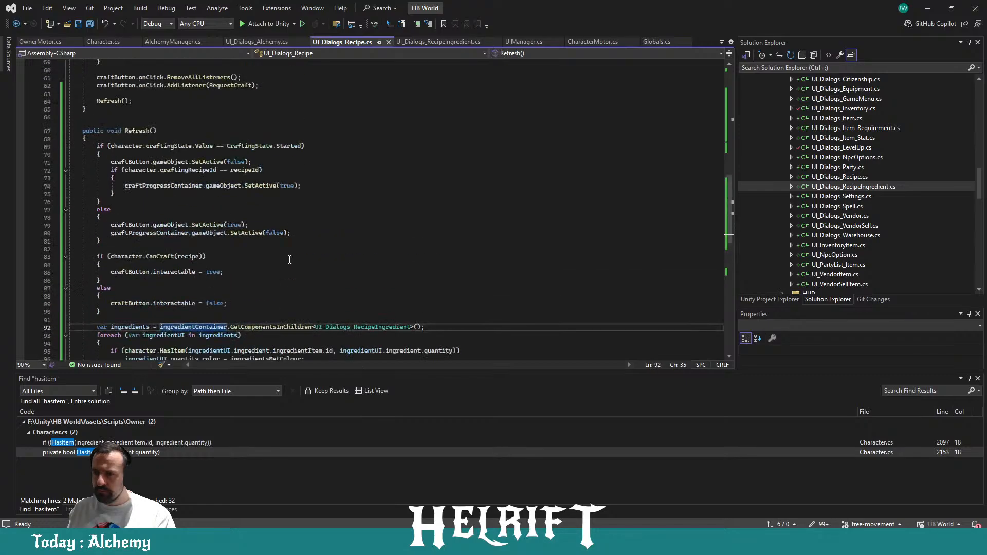
pyautogui.scroll(9, 289, 260)
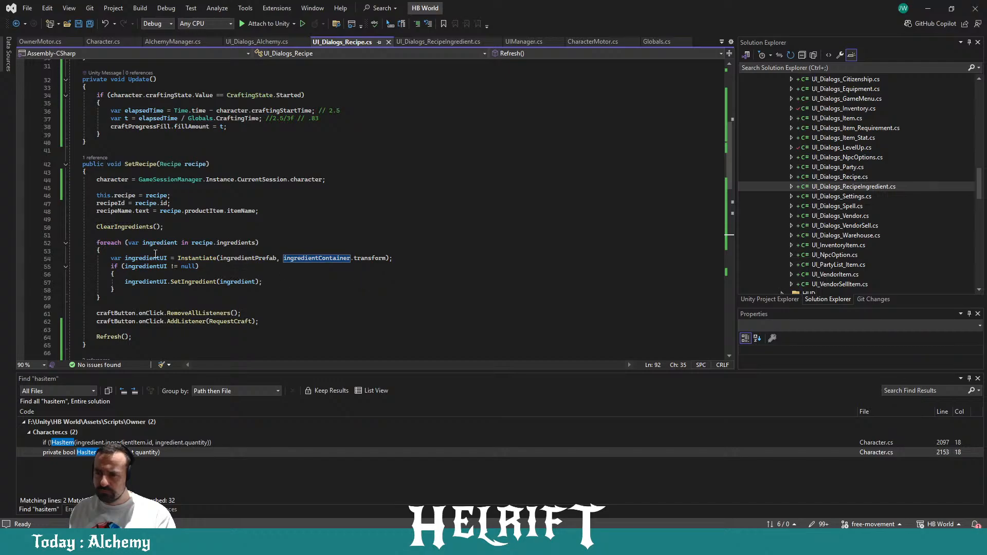
pyautogui.scroll(-13, 156, 254)
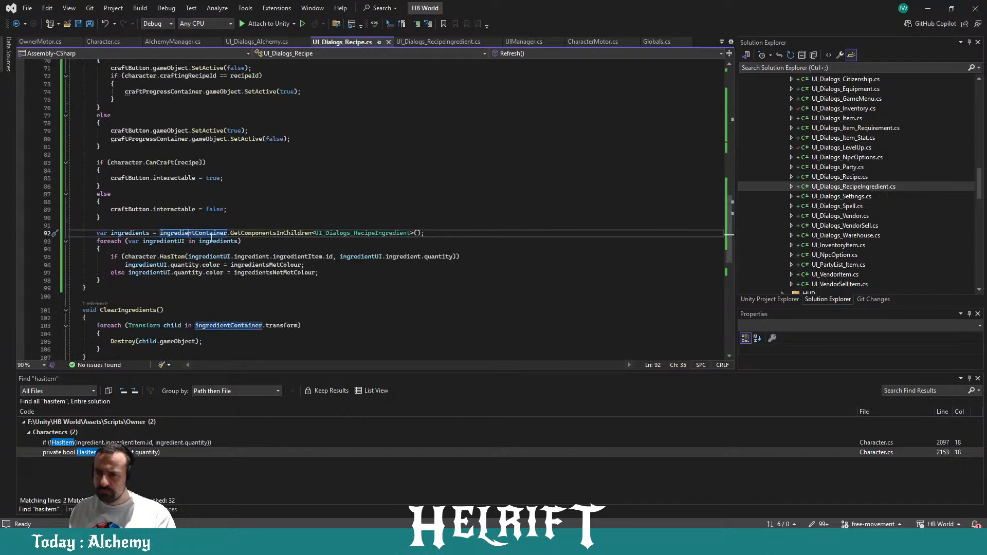
pyautogui.scroll(9, 210, 240)
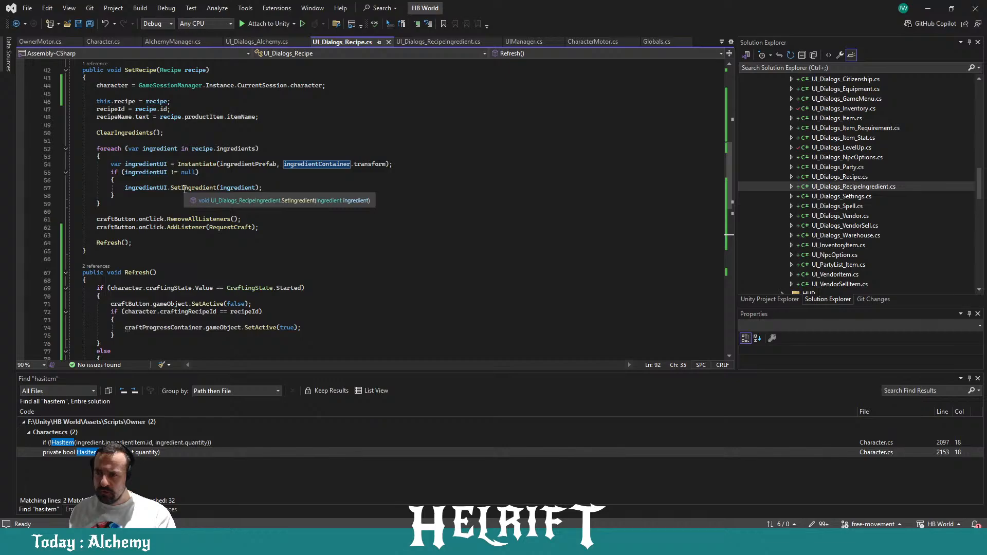
pyautogui.scroll(-10, 291, 216)
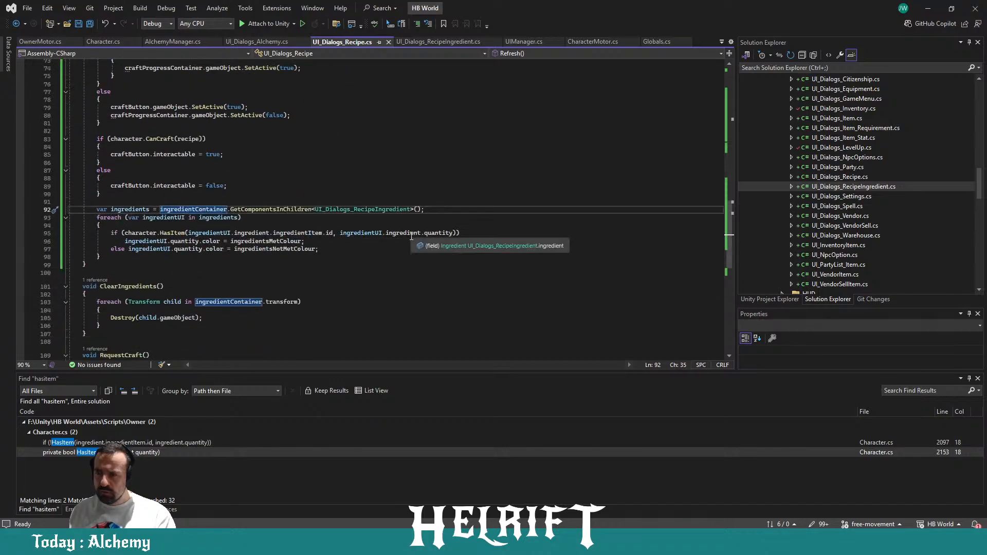
# Step: Review RefreshRecipes in UI_Dialogs_Alchemy.cs and the SetIngredient call inside SetRecipe's ingredient loop in UI_Dialogs_Recipe.cs
pyautogui.click(438, 42)
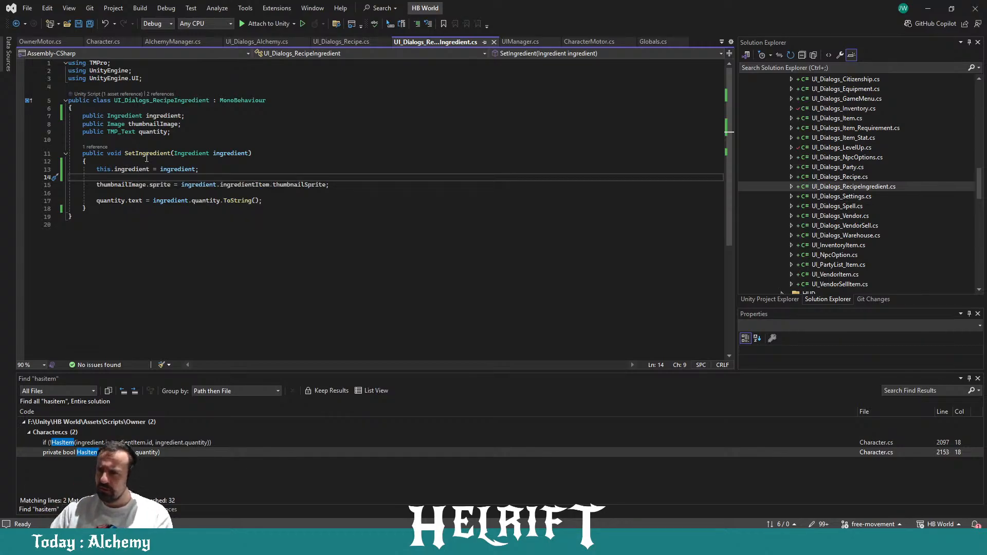
pyautogui.click(270, 43)
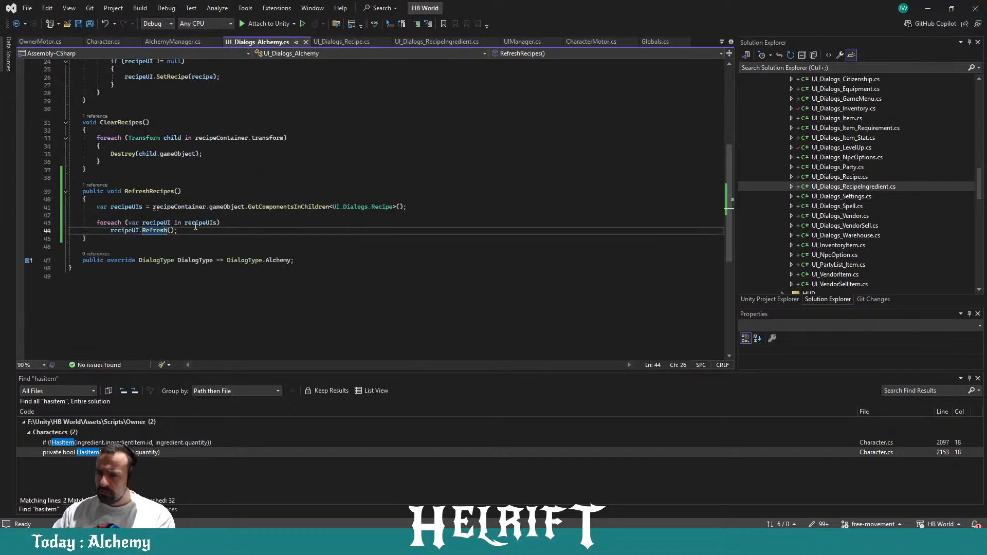
pyautogui.click(348, 44)
pyautogui.click(241, 194)
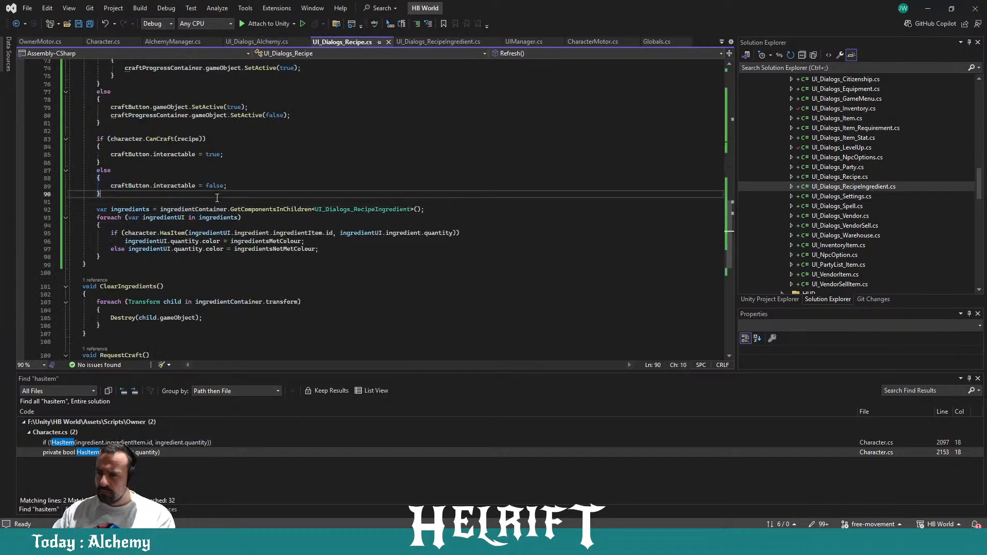
pyautogui.click(213, 202)
pyautogui.scroll(11, 230, 199)
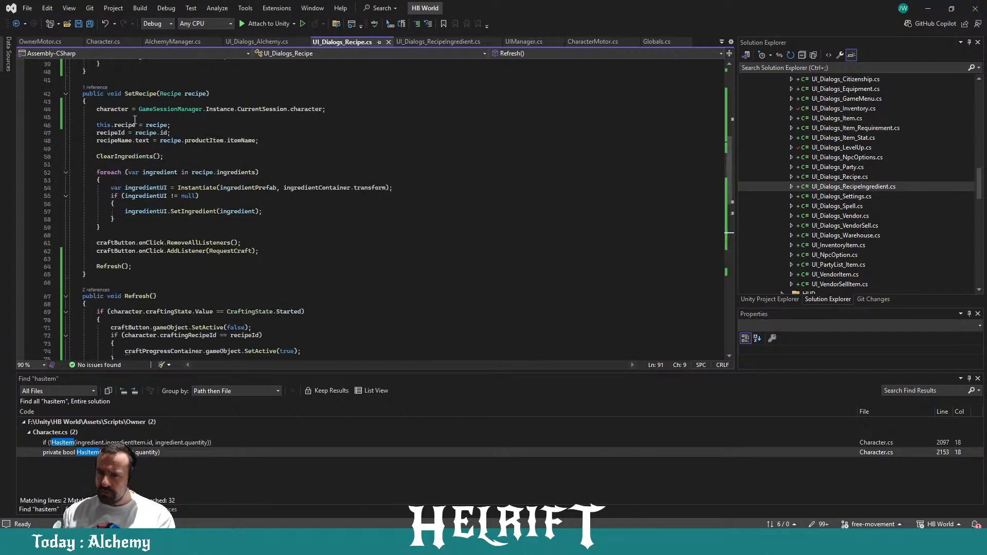
pyautogui.click(106, 161)
pyautogui.moveTo(102, 172); pyautogui.dragTo(140, 234)
pyautogui.click(150, 231)
pyautogui.doubleClick(205, 212)
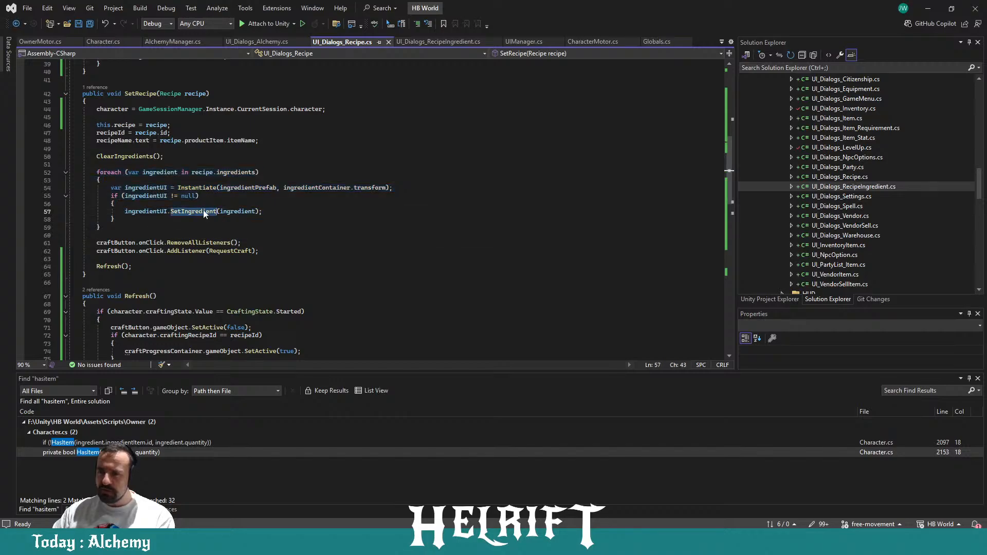
pyautogui.click(221, 220)
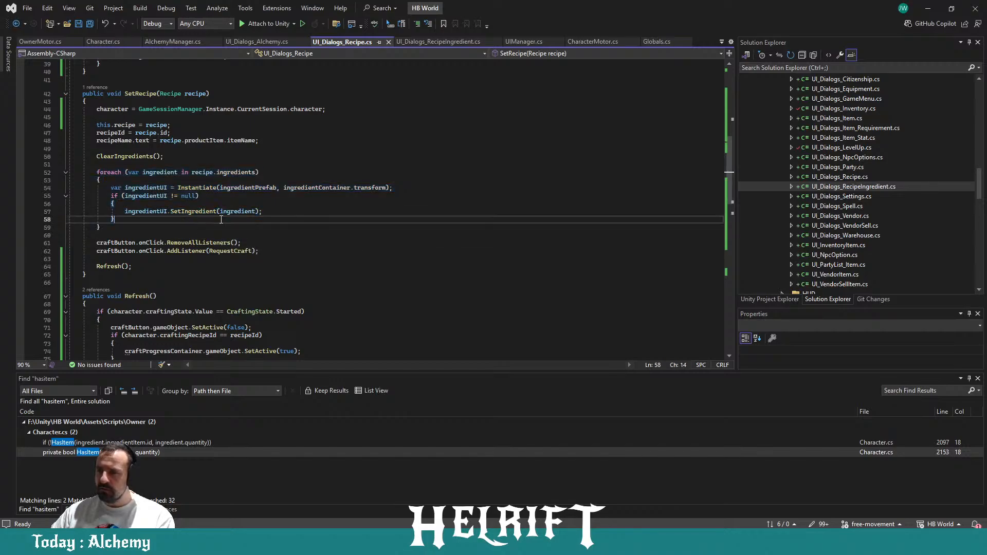
# Step: Compare SetIngredient's parameter and assignment with the public ingredient field in UI_Dialogs_RecipeIngredient.cs, and go back to UI_Dialogs_Recipe.cs
pyautogui.click(433, 43)
pyautogui.moveTo(199, 170); pyautogui.dragTo(98, 171)
pyautogui.doubleClick(236, 156)
pyautogui.doubleClick(148, 116)
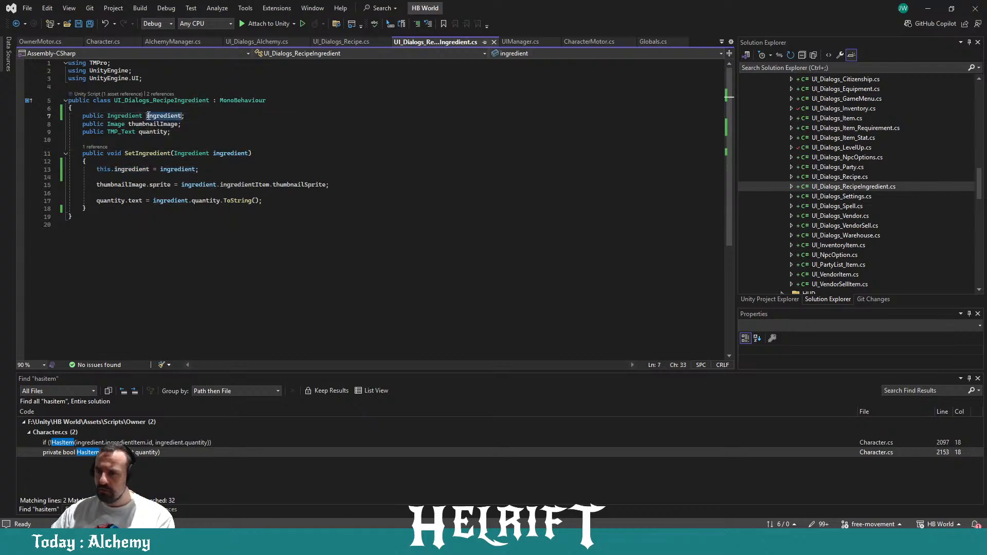
pyautogui.click(350, 44)
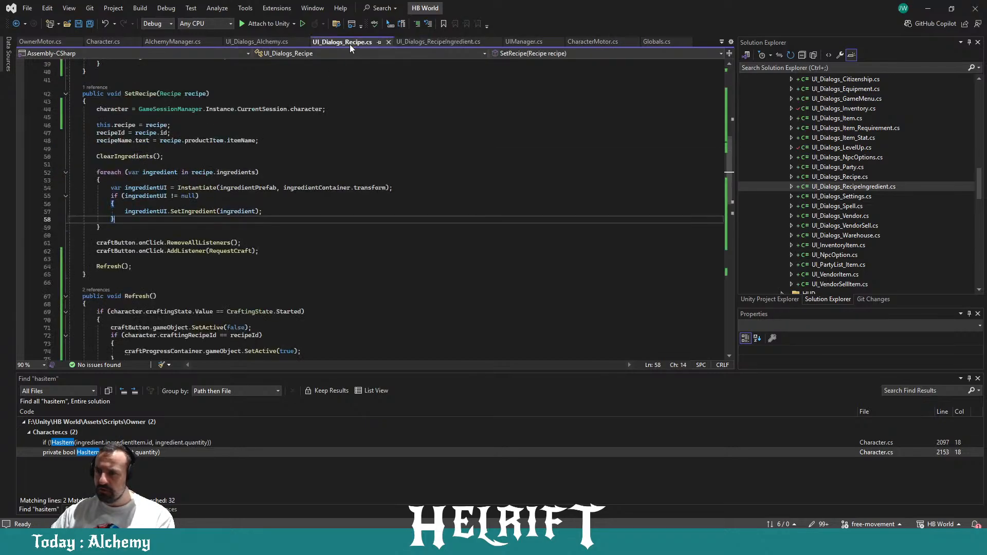
# Step: Trace the code from the craftButton listeners through the Refresh call to the GetComponentsInChildren line and its ingredient loop
pyautogui.scroll(-2, 155, 211)
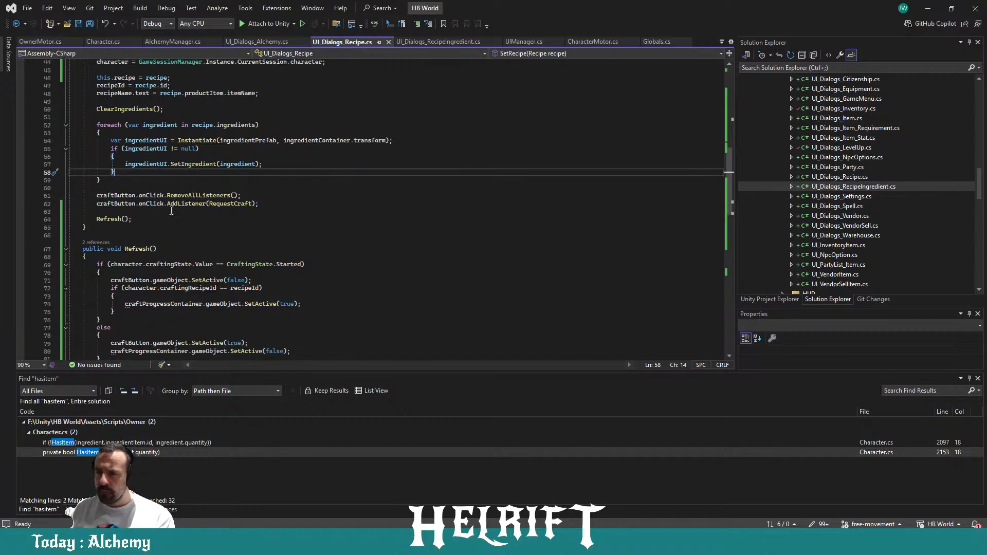
pyautogui.moveTo(102, 195); pyautogui.dragTo(372, 204)
pyautogui.click(372, 205)
pyautogui.scroll(-2, 119, 158)
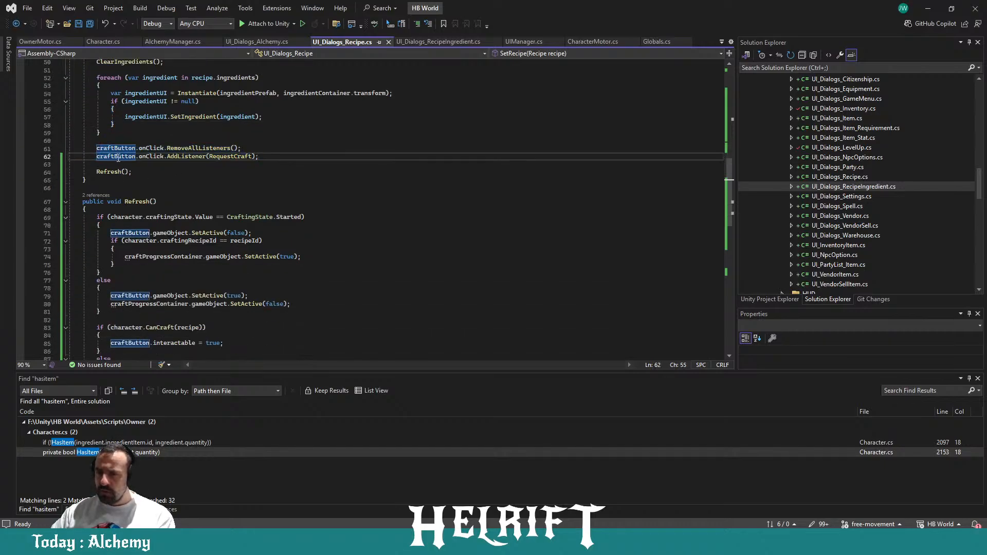
pyautogui.click(132, 171)
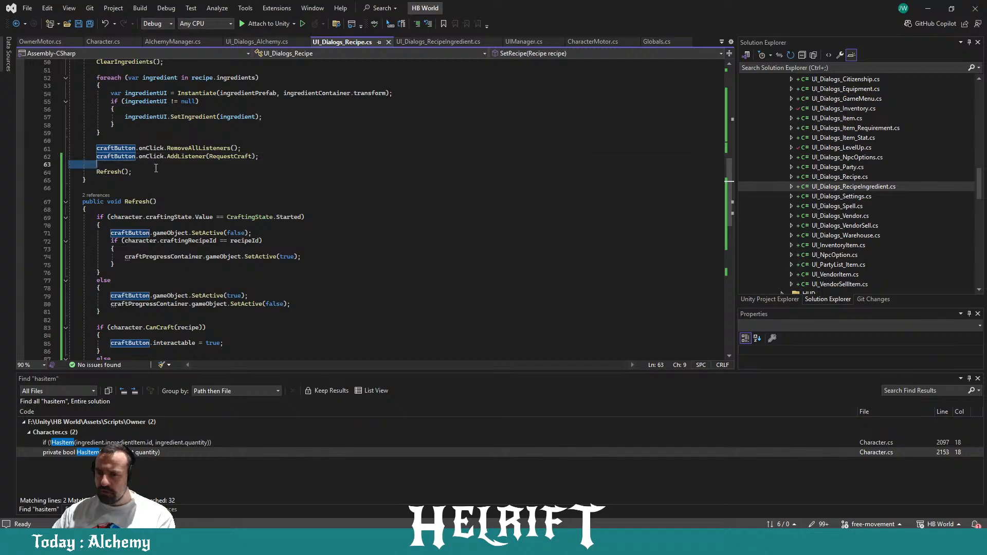
pyautogui.scroll(-2, 128, 170)
pyautogui.scroll(-2, 128, 170)
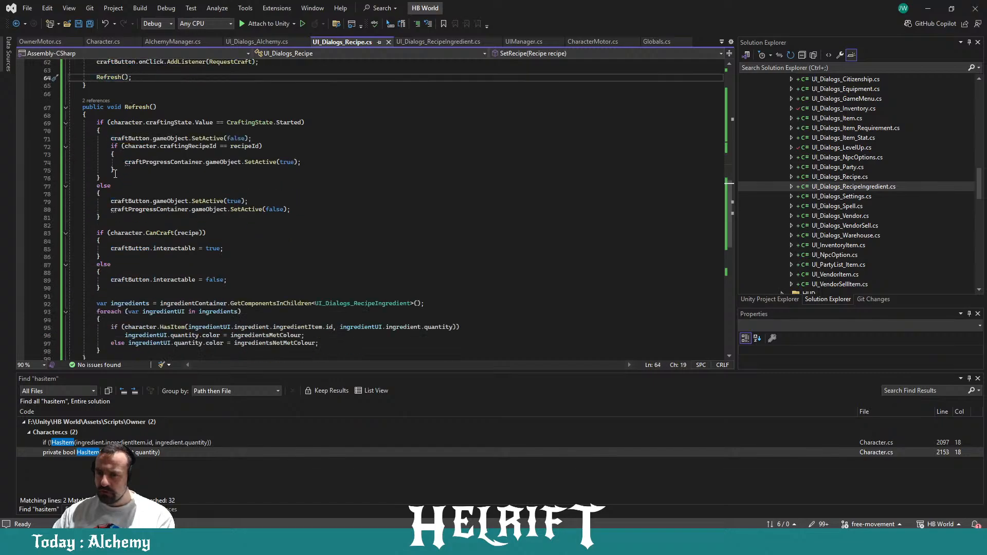
pyautogui.scroll(-1, 111, 168)
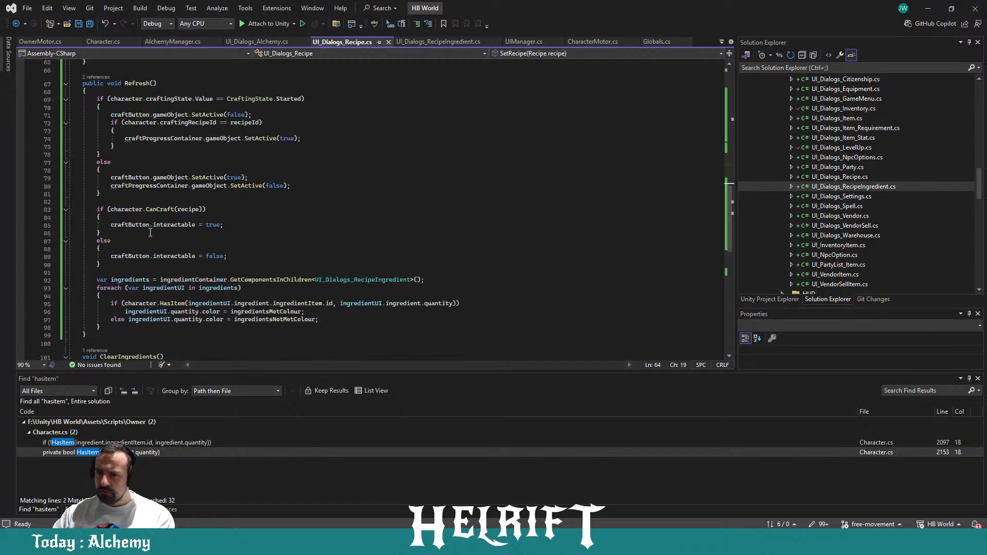
pyautogui.moveTo(97, 278); pyautogui.dragTo(481, 278)
pyautogui.click(481, 278)
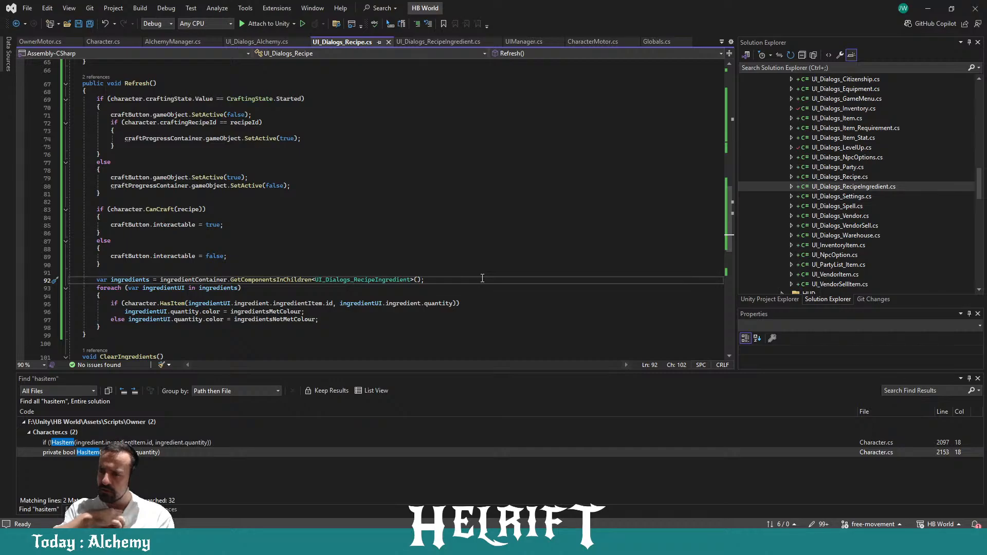
pyautogui.scroll(-3, 380, 250)
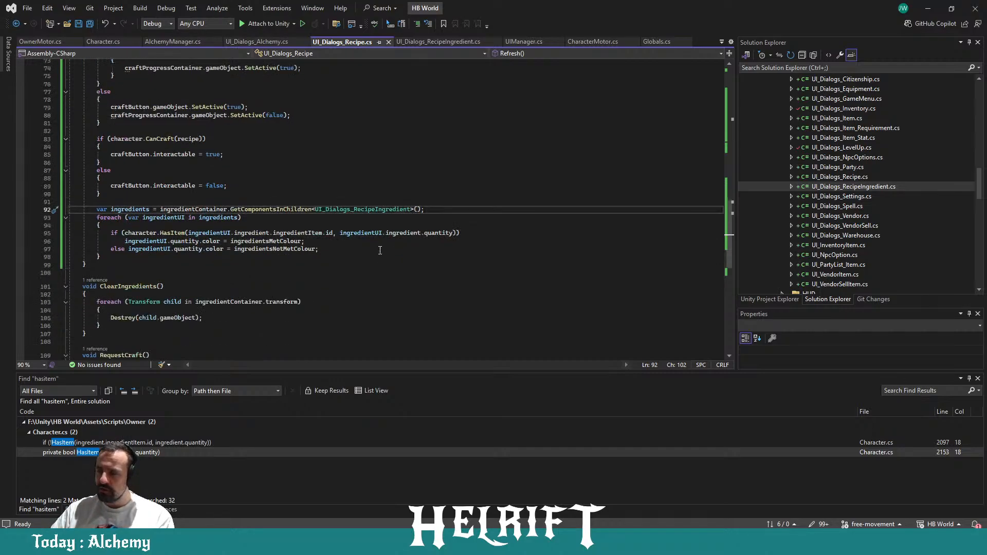
# Step: Switch to the Unity editor and locate the Craft Button of the Alchemy recipe by filtering the hierarchy for "craft"
pyautogui.click(177, 543)
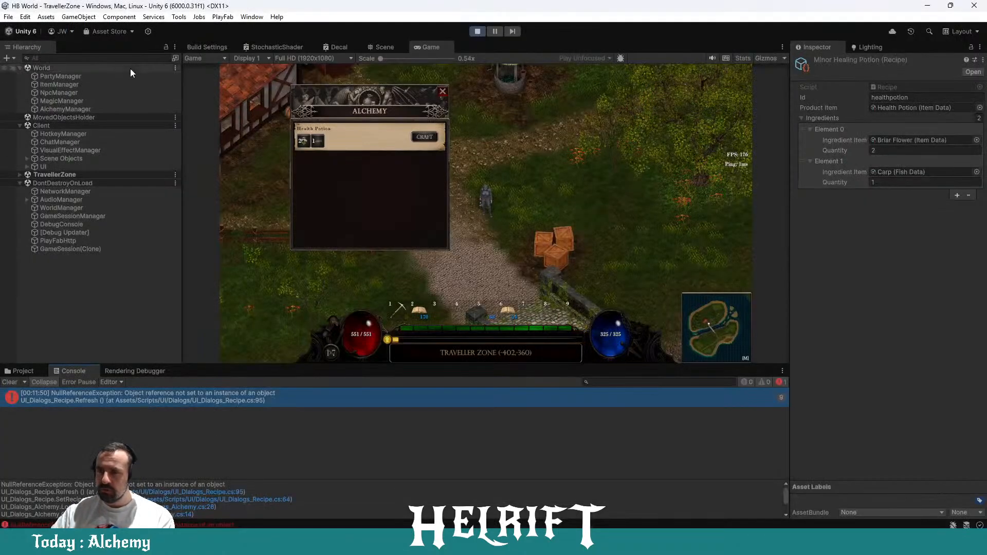
pyautogui.click(107, 58)
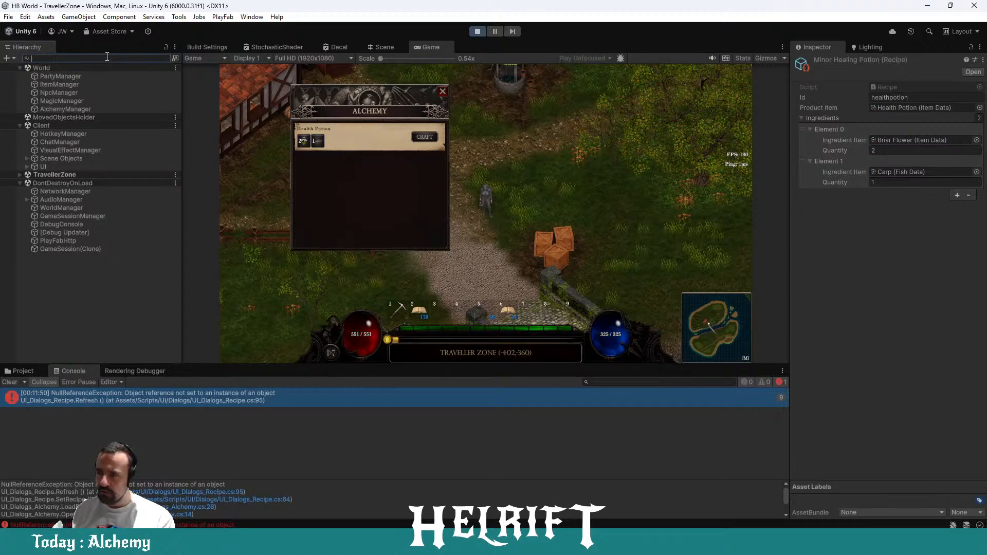
pyautogui.write('c')
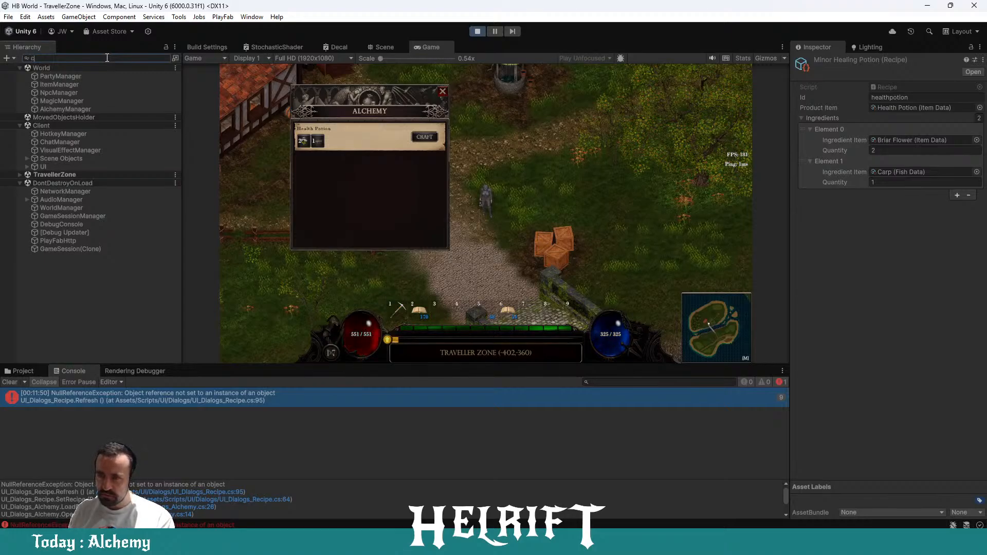
pyautogui.write('raft')
pyautogui.click(83, 76)
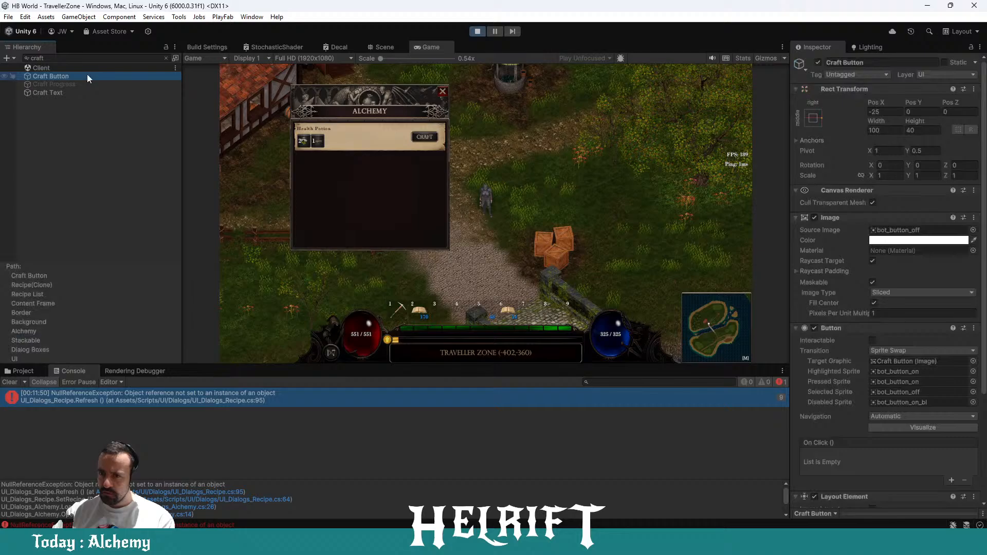
pyautogui.click(165, 58)
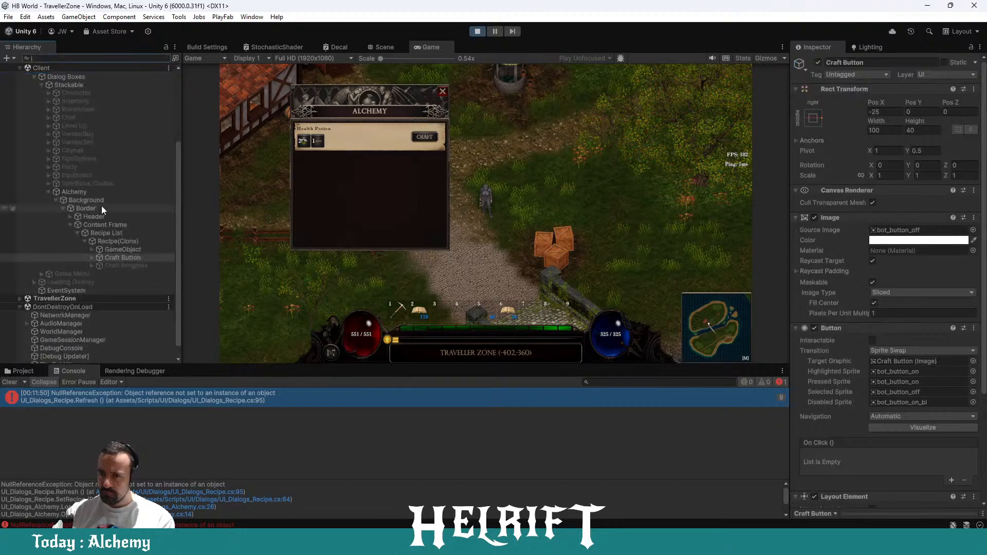
# Step: Inspect the Ingredient field of both Ingredient(Clone) objects in the recipe's Ingredient List
pyautogui.click(89, 249)
pyautogui.click(99, 265)
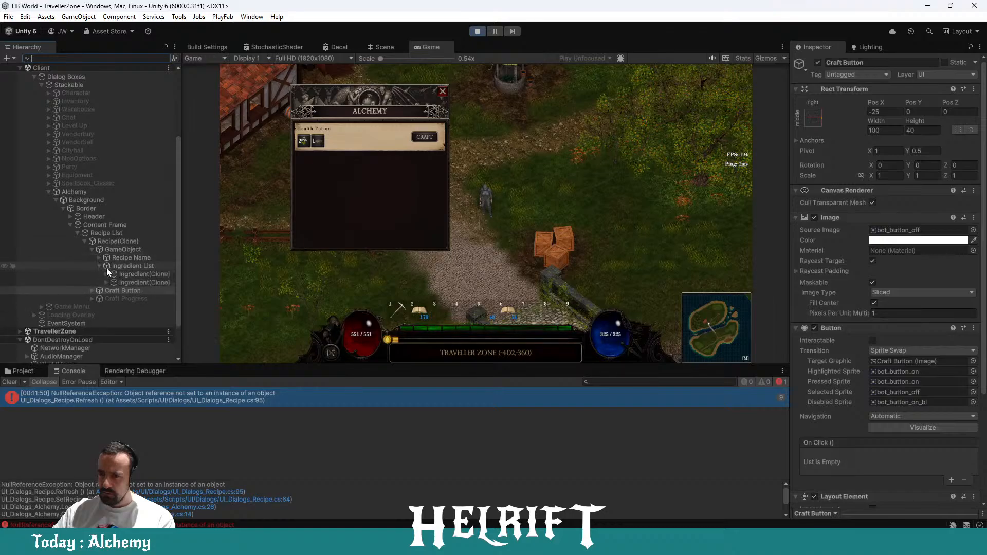
pyautogui.click(114, 282)
pyautogui.scroll(-3, 889, 386)
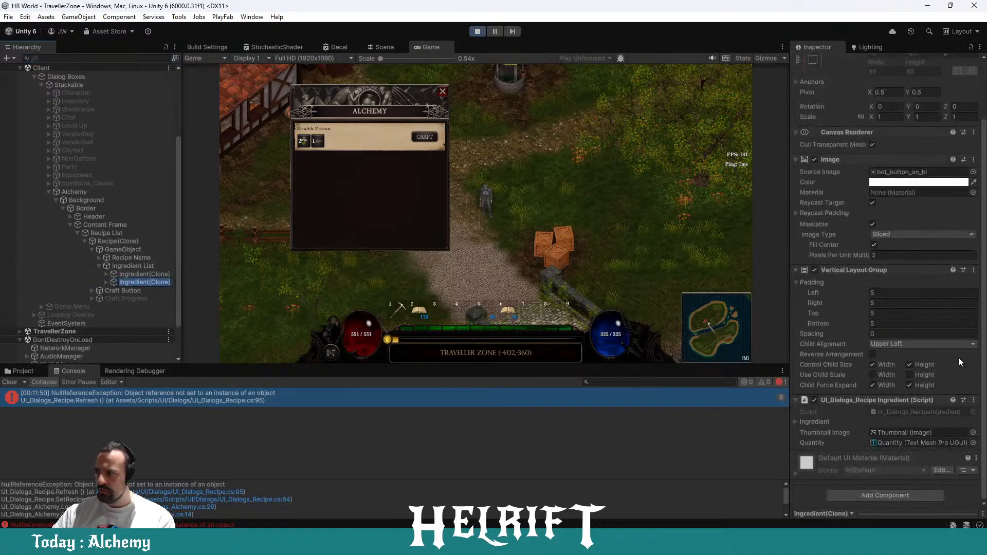
pyautogui.click(814, 422)
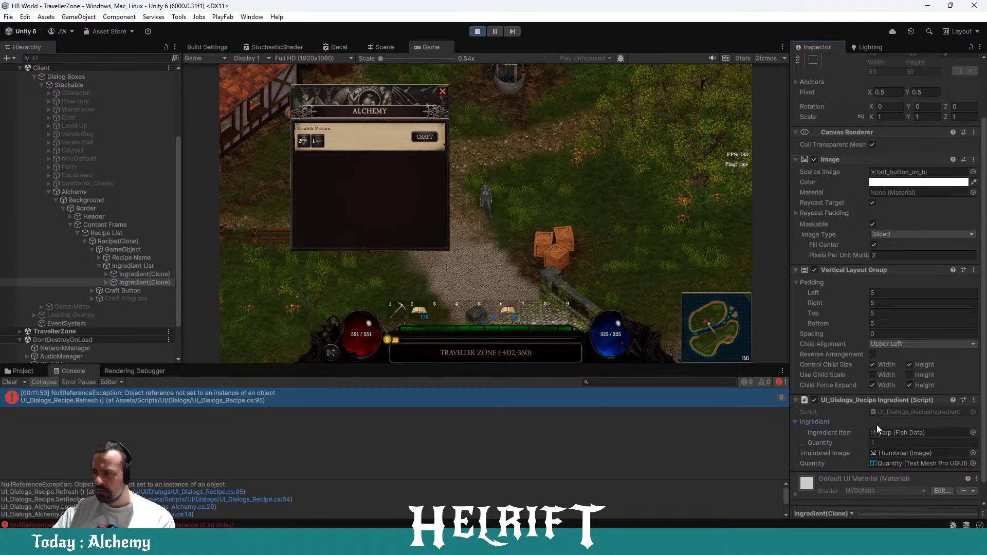
pyautogui.click(145, 274)
pyautogui.click(821, 423)
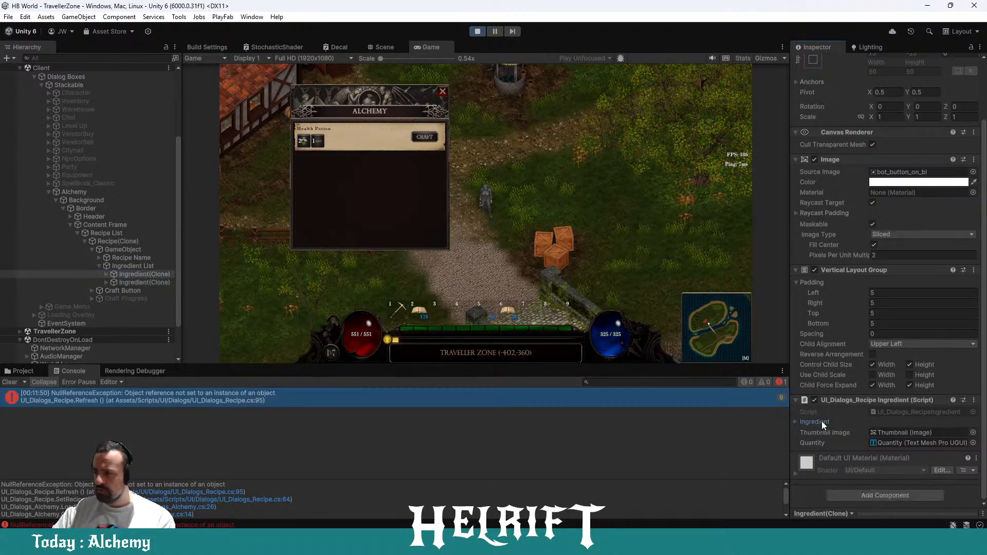
pyautogui.click(821, 423)
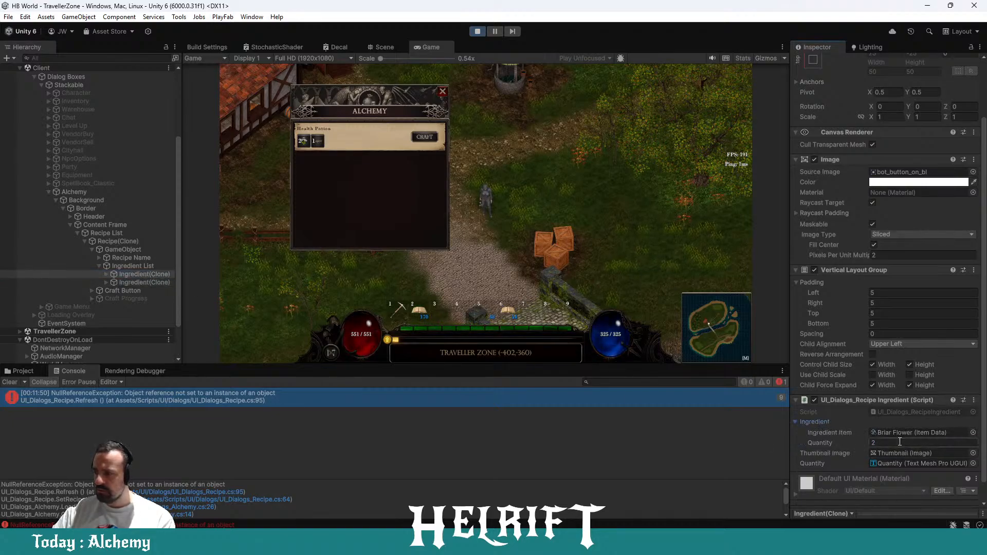
# Step: Return to UI_Dialogs_Recipe.cs in Visual Studio and peek at the HasItem definition called in Refresh's ingredient loop
pyautogui.hotkey('alt', 'Tab')
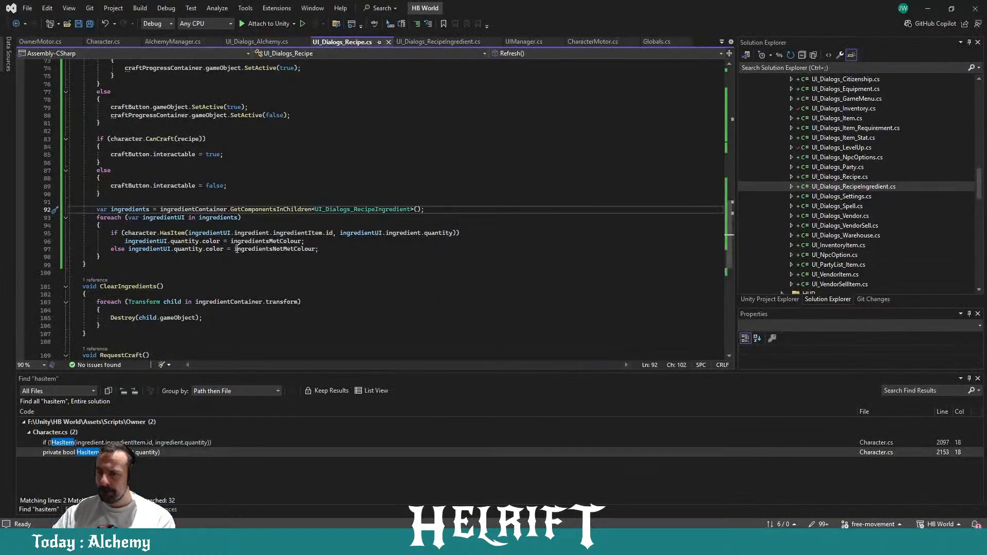
pyautogui.click(204, 226)
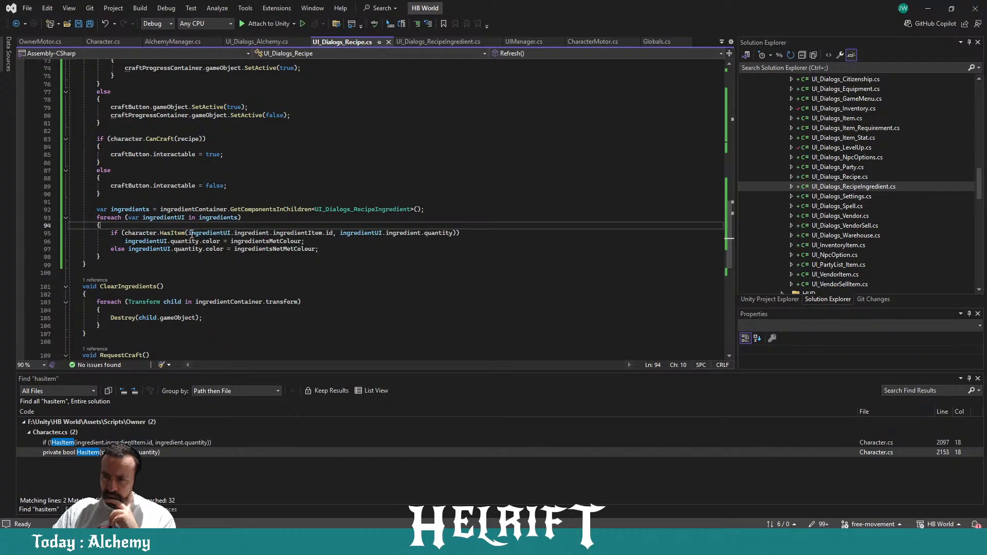
pyautogui.click(147, 232)
pyautogui.scroll(4, 223, 299)
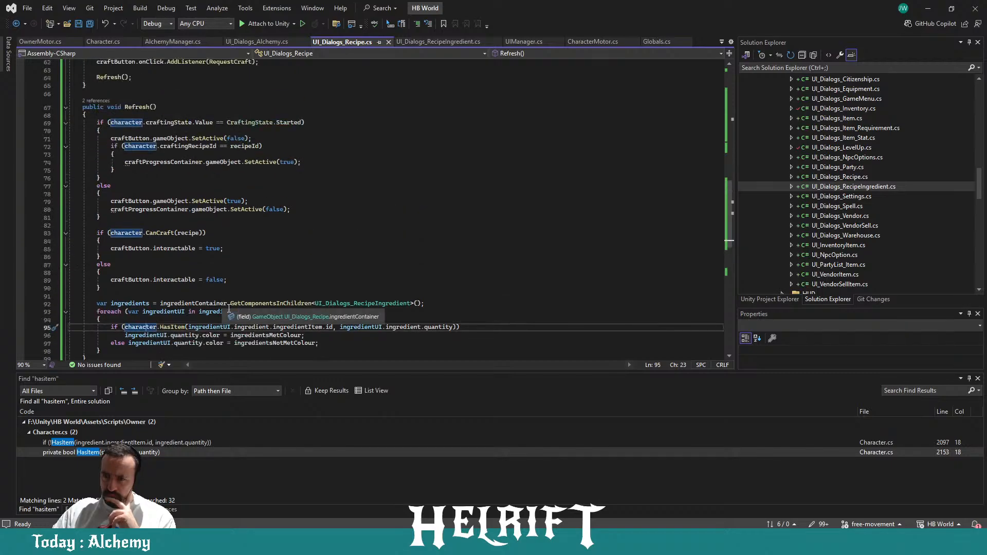
pyautogui.scroll(-2, 265, 258)
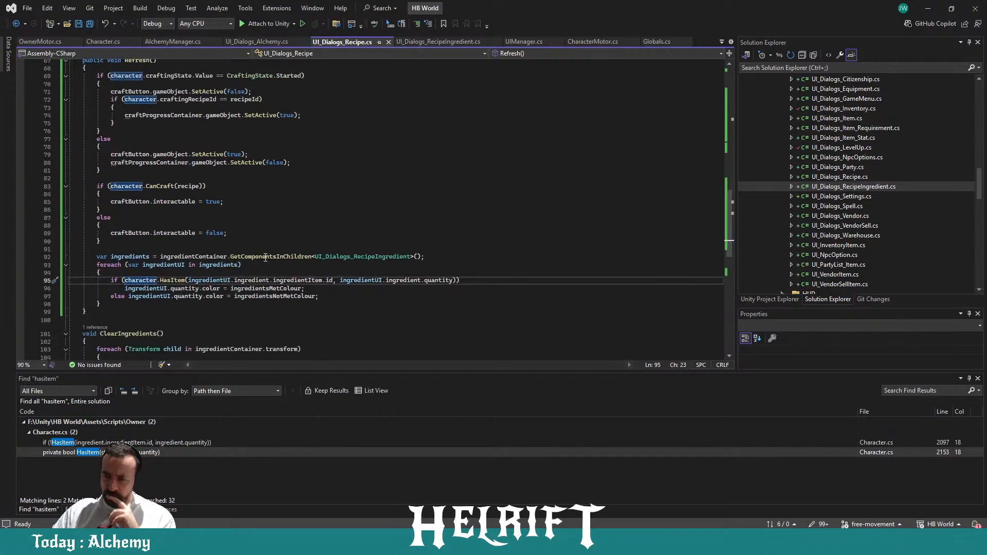
pyautogui.rightClick(175, 278)
pyautogui.click(224, 283)
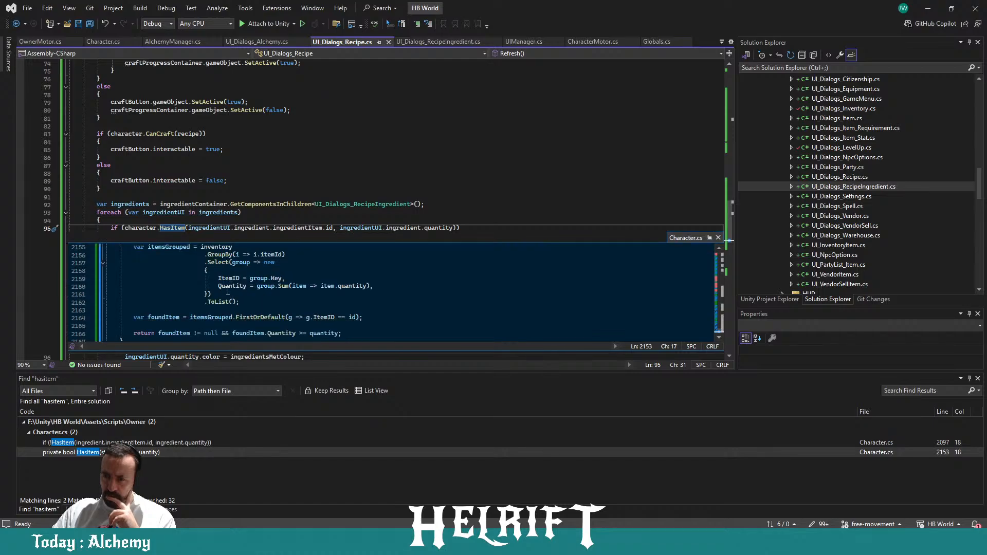
pyautogui.scroll(1, 463, 266)
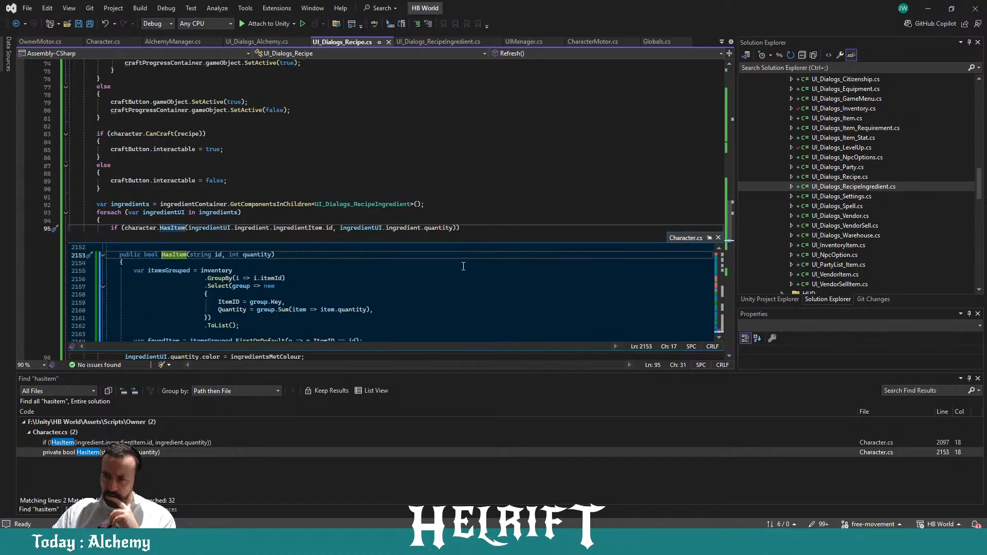
pyautogui.click(718, 237)
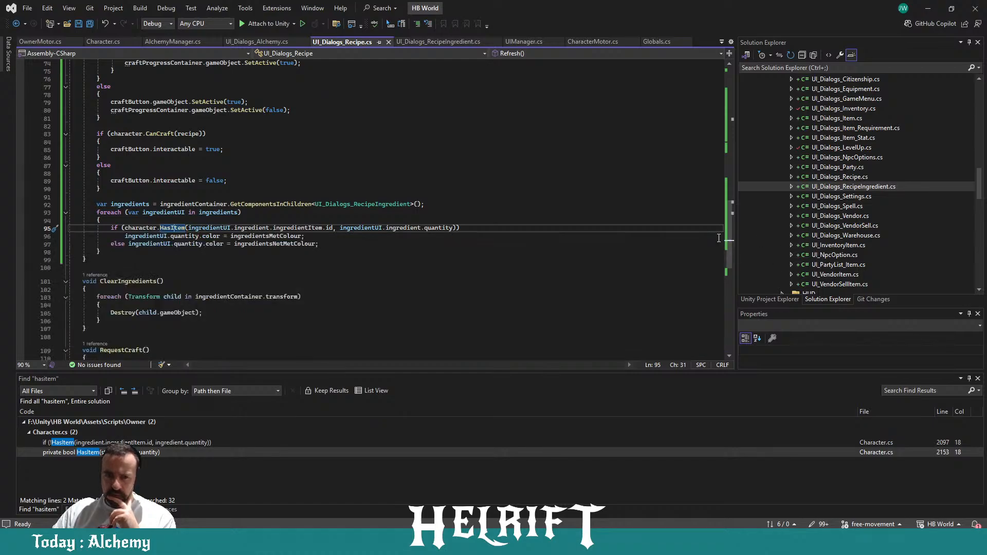
# Step: Recheck the console error in Unity and compare the ingredientContainer declaration with its use in Refresh in UI_Dialogs_Recipe.cs
pyautogui.hotkey('alt', 'Tab')
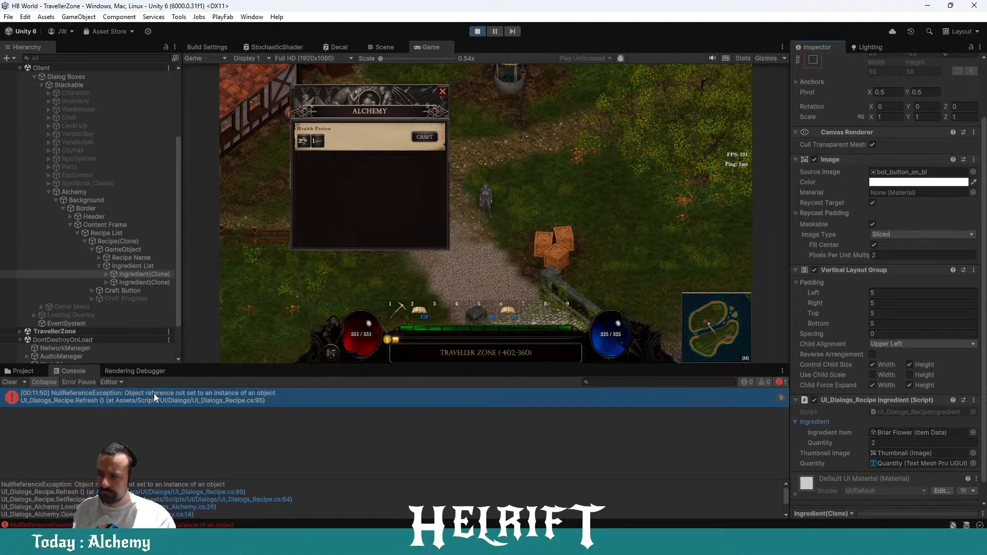
pyautogui.hotkey('alt', 'Tab')
pyautogui.hotkey('alt', 'Tab')
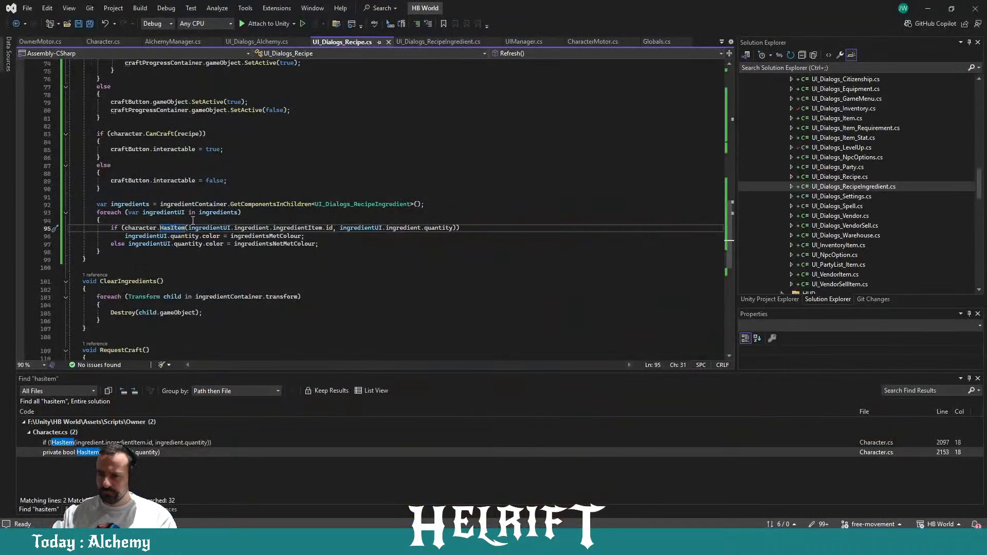
pyautogui.click(143, 219)
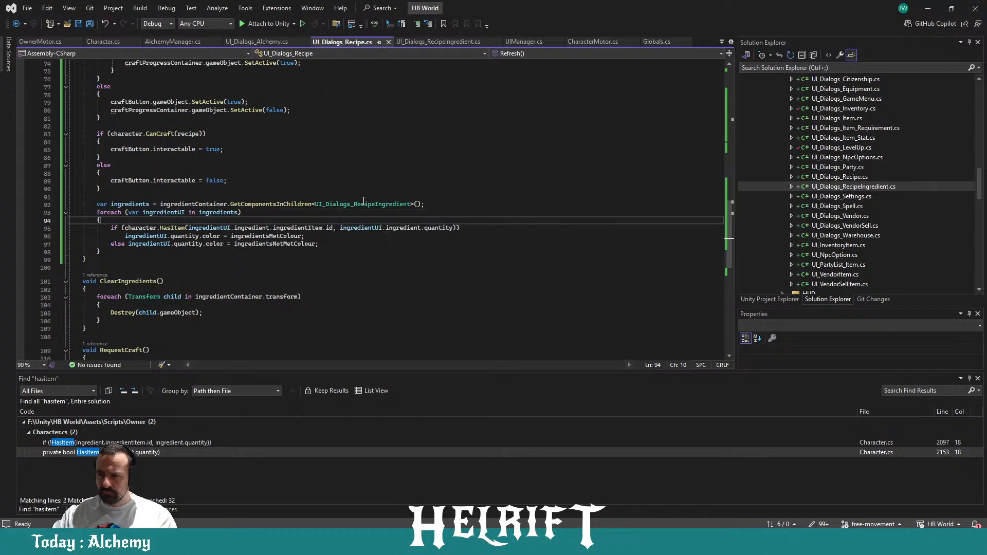
pyautogui.click(202, 206)
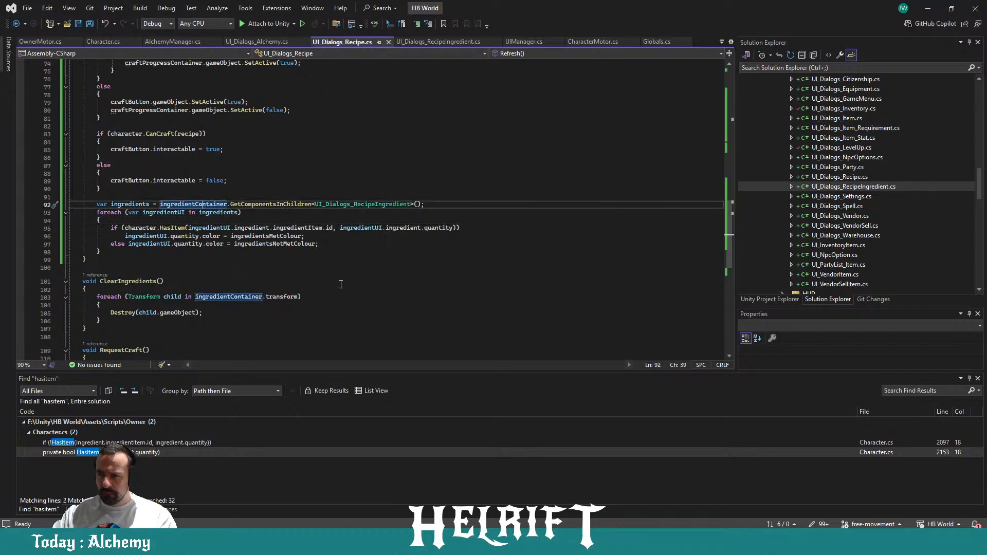
pyautogui.scroll(20, 711, 199)
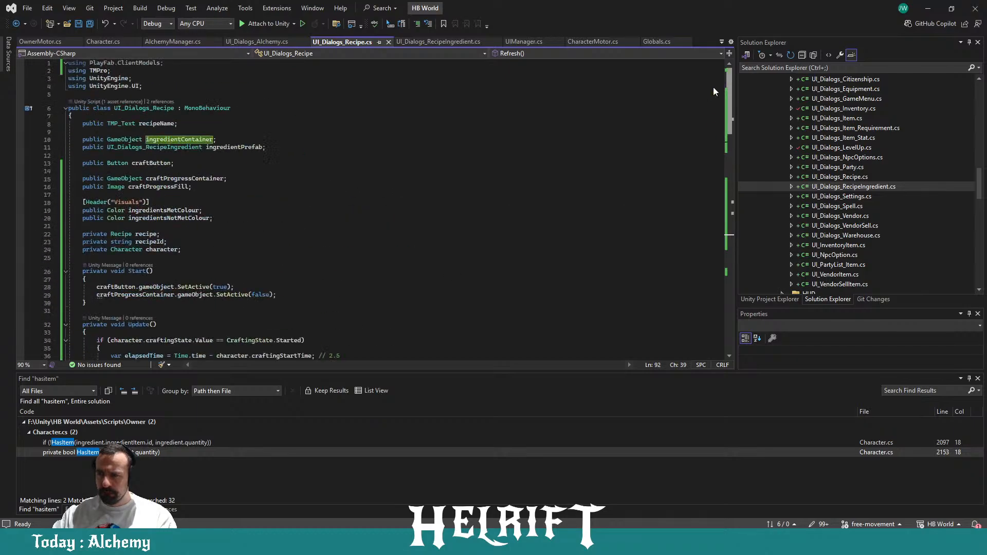
pyautogui.scroll(-20, 713, 88)
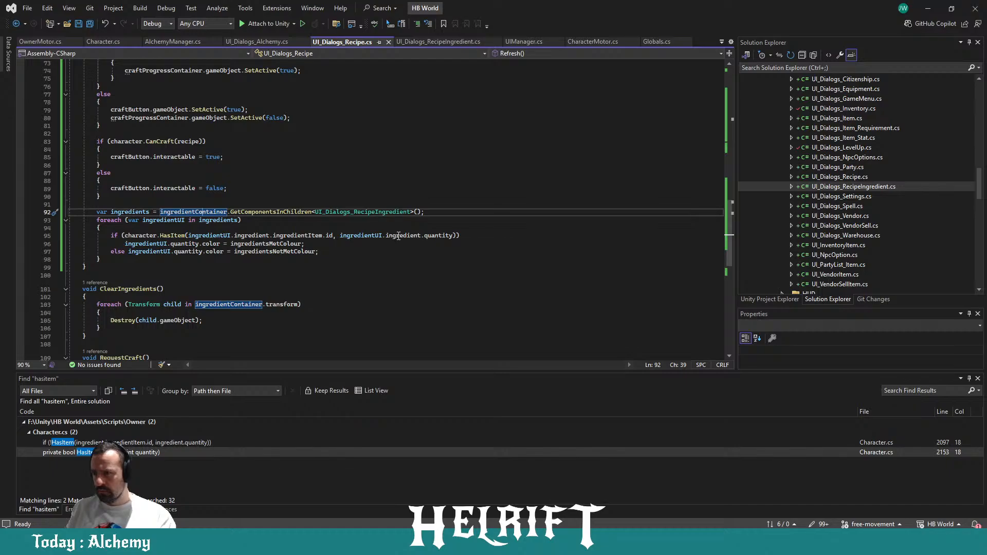
# Step: Insert an empty Debug.Log() call as the first line inside Refresh's foreach ingredient loop
pyautogui.click(241, 229)
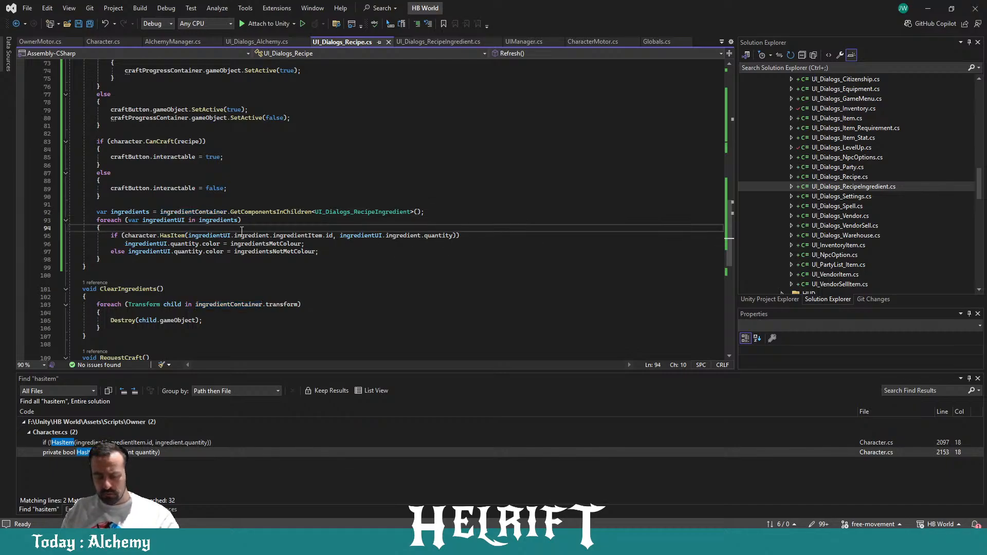
pyautogui.press('Return')
pyautogui.write('Debug.l')
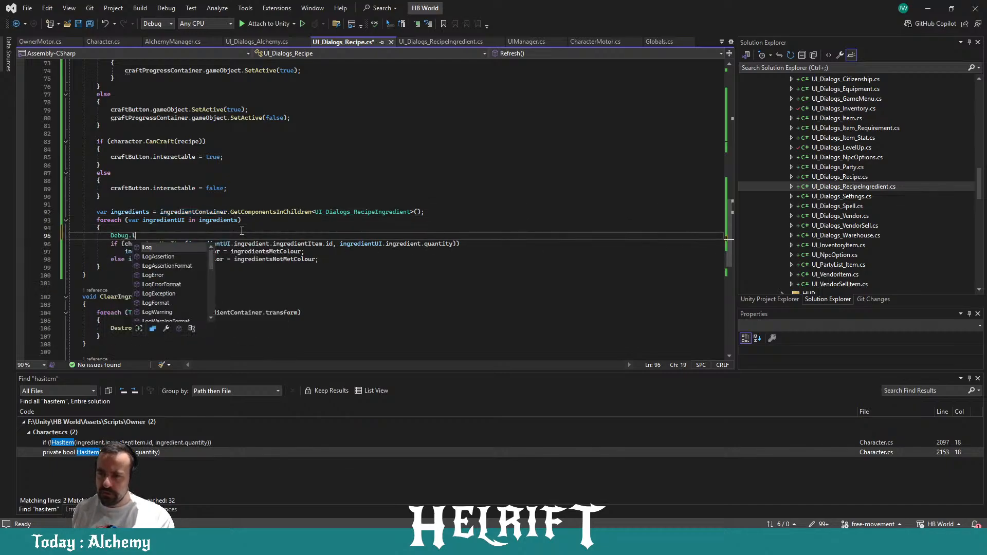
pyautogui.write('(')
pyautogui.press('Escape')
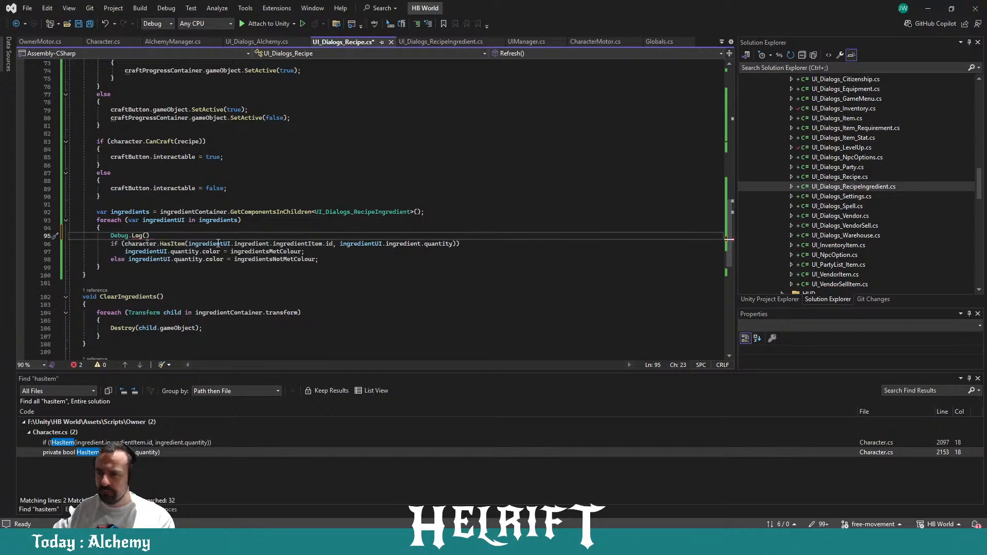
# Step: Examine the ingredientUI.ingredient arguments of the HasItem call and the ingredient field in UI_Dialogs_RecipeIngredient.cs
pyautogui.doubleClick(343, 244)
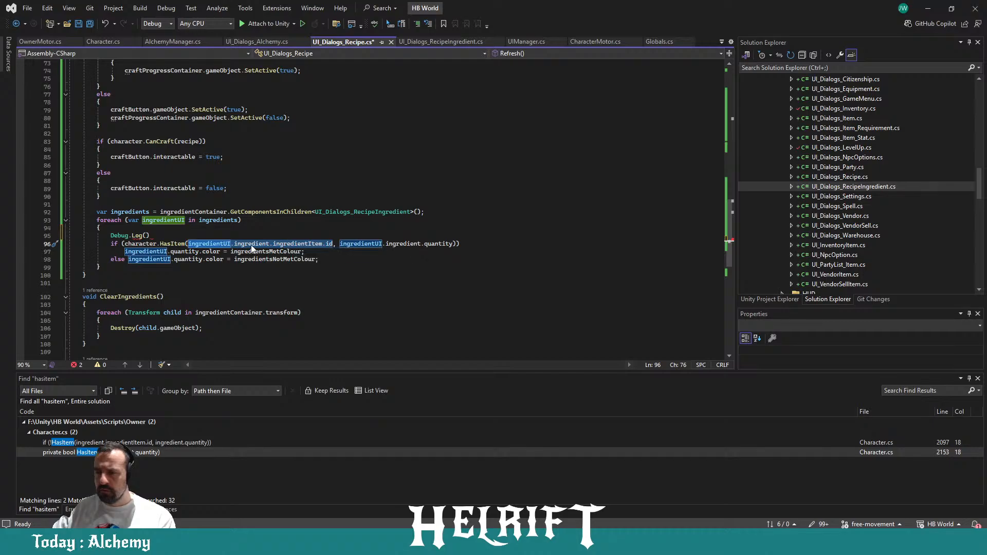
pyautogui.click(221, 245)
pyautogui.moveTo(222, 245); pyautogui.dragTo(252, 245)
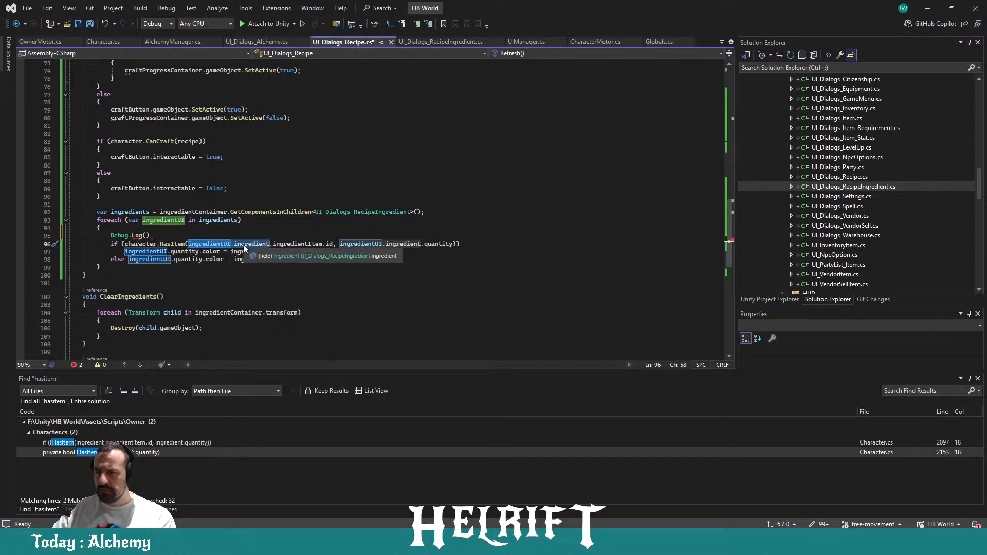
pyautogui.click(214, 248)
pyautogui.moveTo(215, 248); pyautogui.dragTo(215, 244)
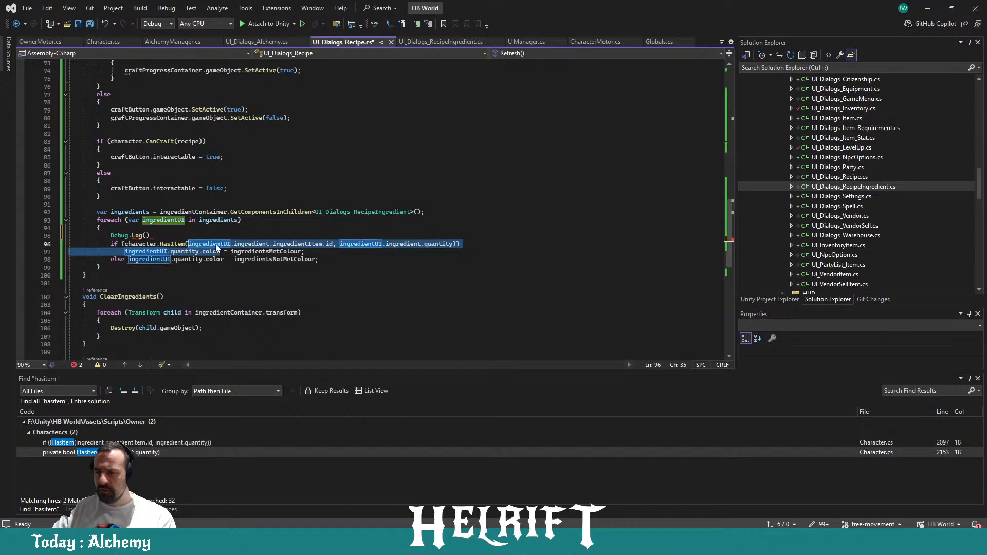
pyautogui.doubleClick(216, 244)
pyautogui.click(245, 227)
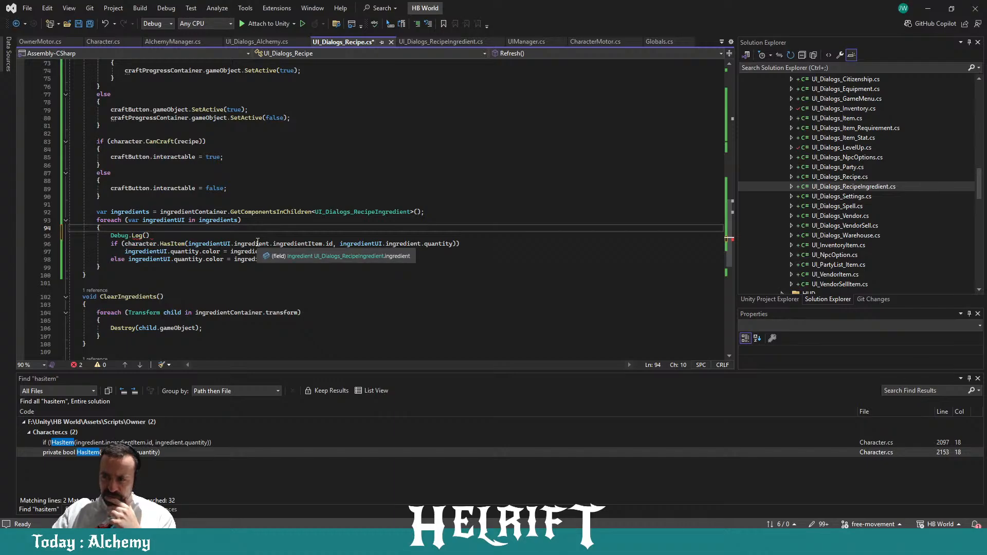
pyautogui.click(455, 44)
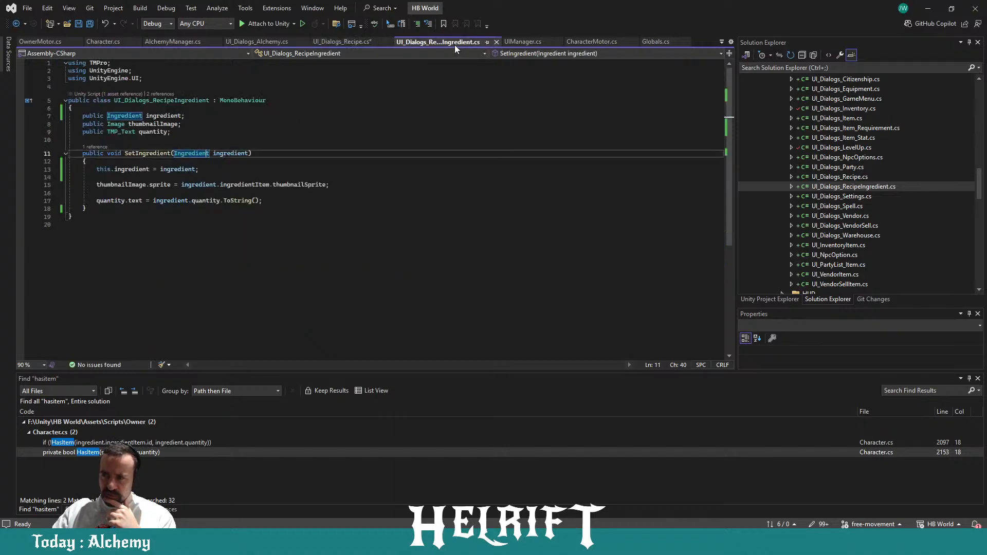
# Step: Complete the Debug.Log call in UI_Dialogs_Recipe.cs with ingredientUI.ingredient != null ? "found" : "not found"
pyautogui.click(362, 46)
pyautogui.moveTo(269, 244); pyautogui.dragTo(188, 245)
pyautogui.hotkey('ctrl', 'c')
pyautogui.click(146, 236)
pyautogui.hotkey('ctrl', 'v')
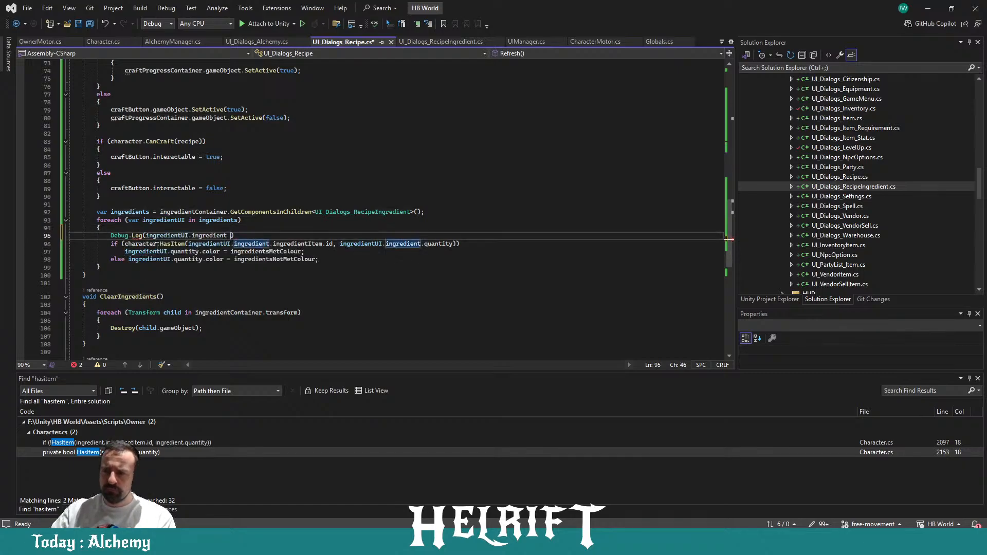
pyautogui.write('!= null ? "found":"not fo')
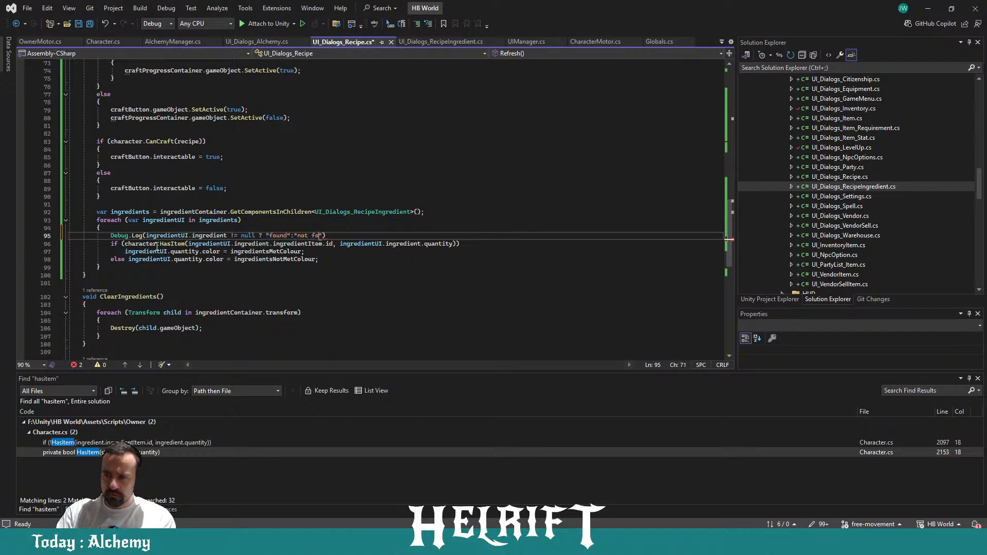
pyautogui.write(';')
pyautogui.press('Down')
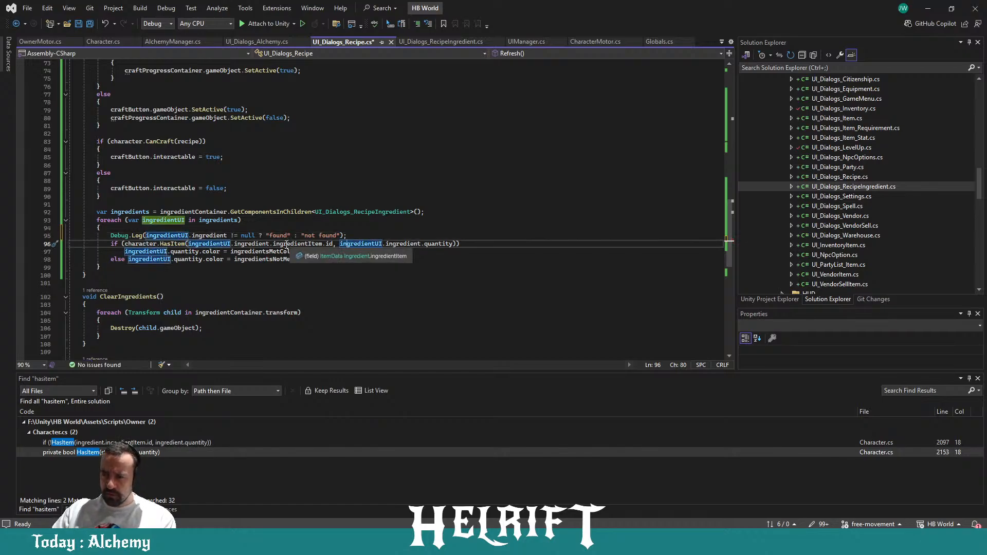
pyautogui.click(360, 234)
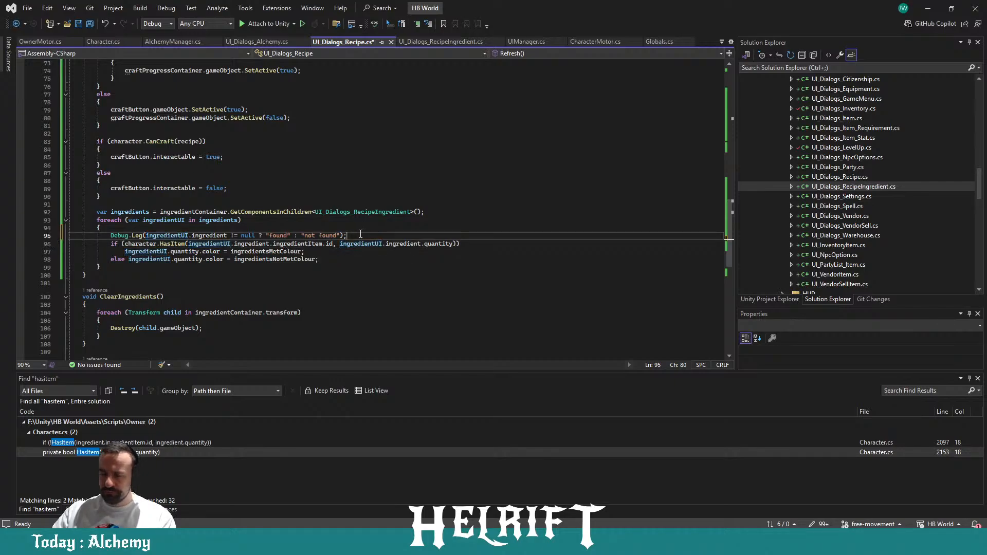
# Step: Duplicate the Debug.Log line in Refresh's ingredient loop, make the copy check ingredientUI.ingredient.ingredientItem for null, and save UI_Dialogs_Recipe.cs
pyautogui.hotkey('ctrl', 'd')
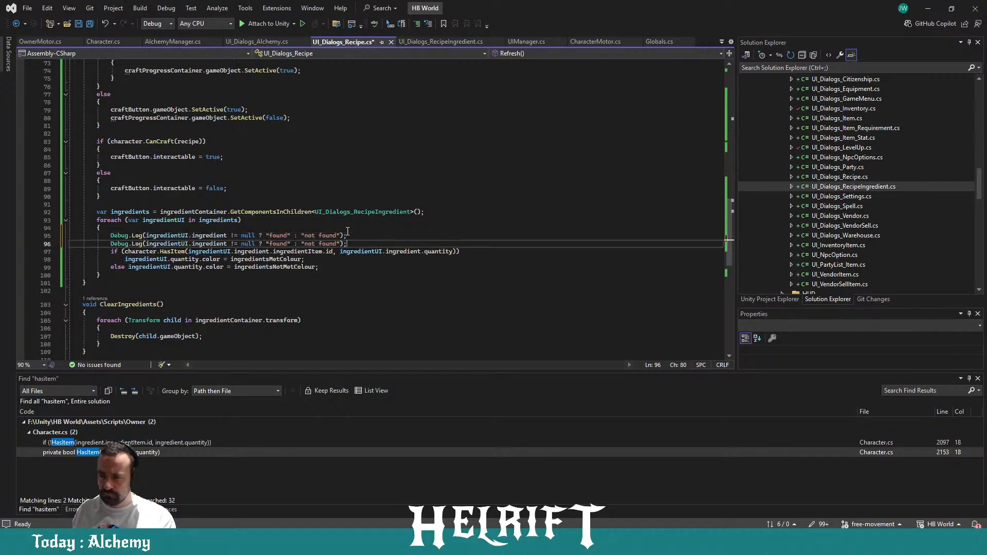
pyautogui.click(306, 252)
pyautogui.moveTo(306, 252); pyautogui.dragTo(160, 246)
pyautogui.doubleClick(205, 245)
pyautogui.hotkey('ctrl', 'v')
pyautogui.hotkey('ctrl', 's')
pyautogui.click(366, 211)
# Step: Switch to Unity, run the game, and log in with the username and account password
pyautogui.hotkey('alt', 'Tab')
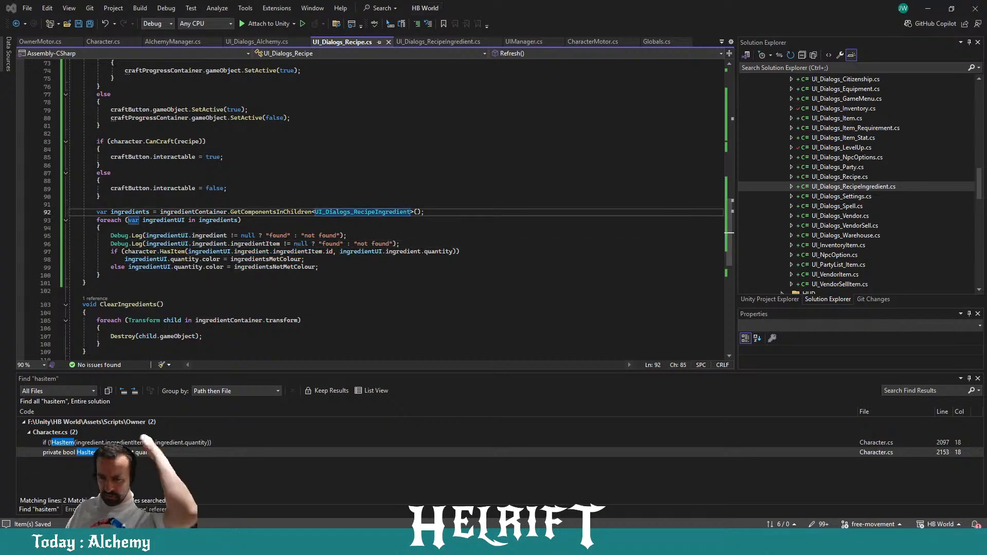
pyautogui.click(470, 35)
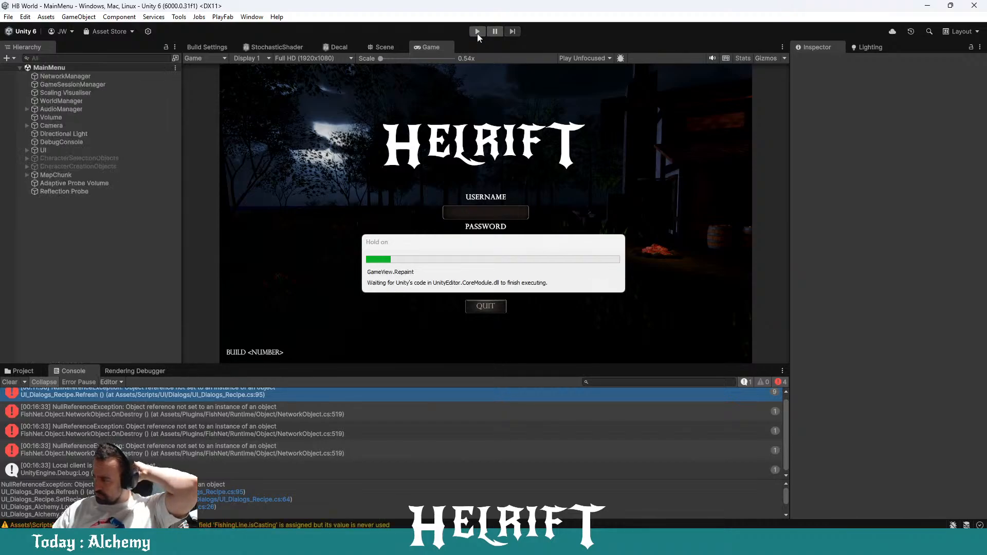
pyautogui.click(477, 32)
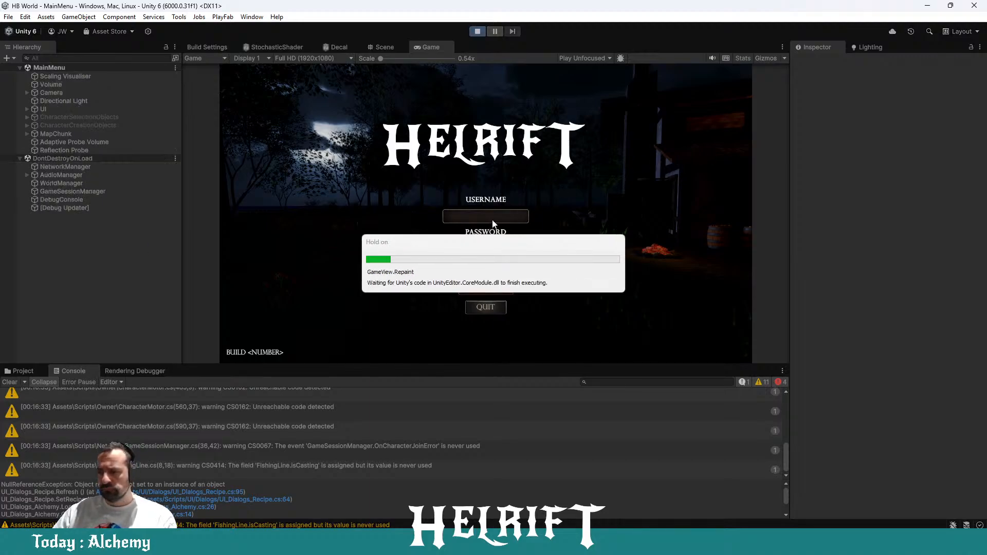
pyautogui.write('vamp')
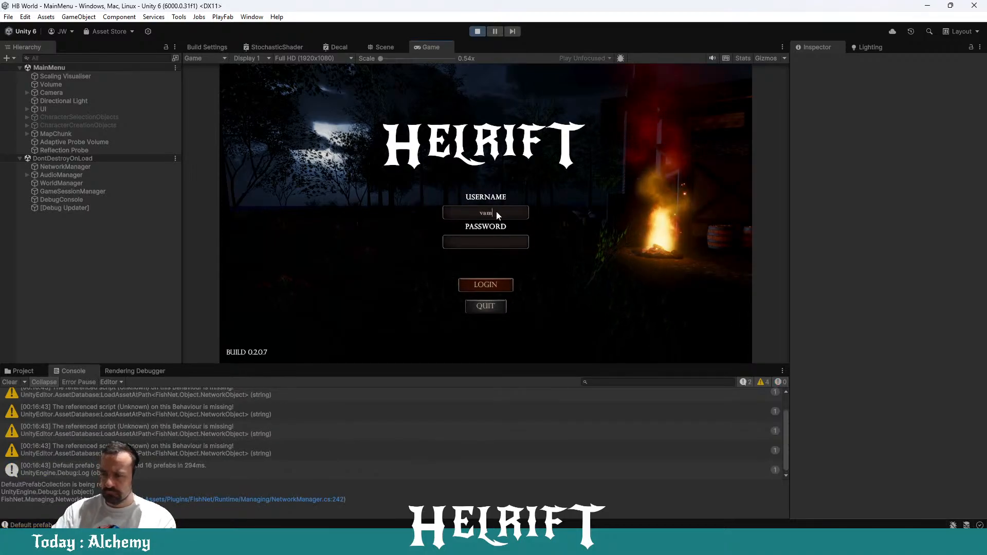
pyautogui.press('Tab')
pyautogui.write('************')
pyautogui.press('Return')
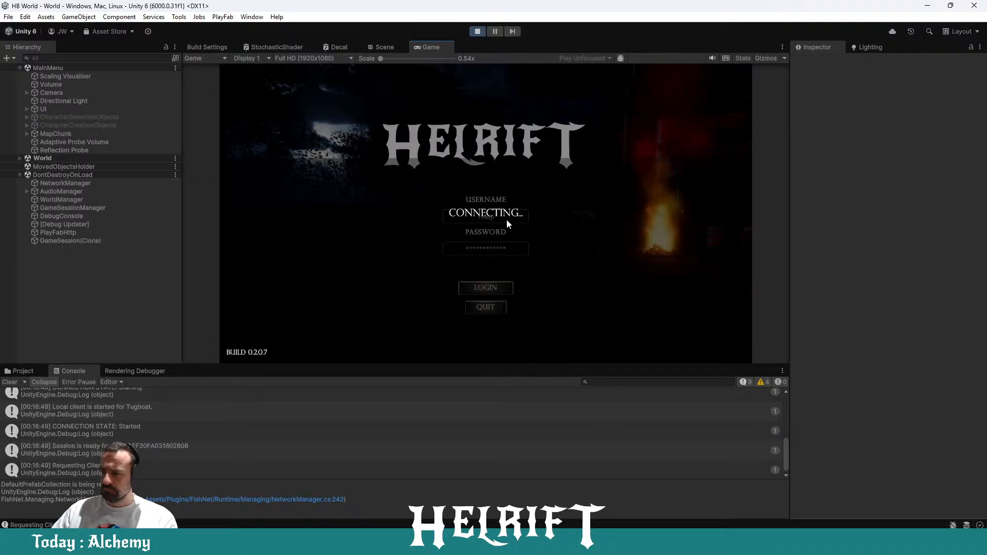
# Step: Start the game from the character selection screen and open the Alchemy dialog
pyautogui.click(353, 197)
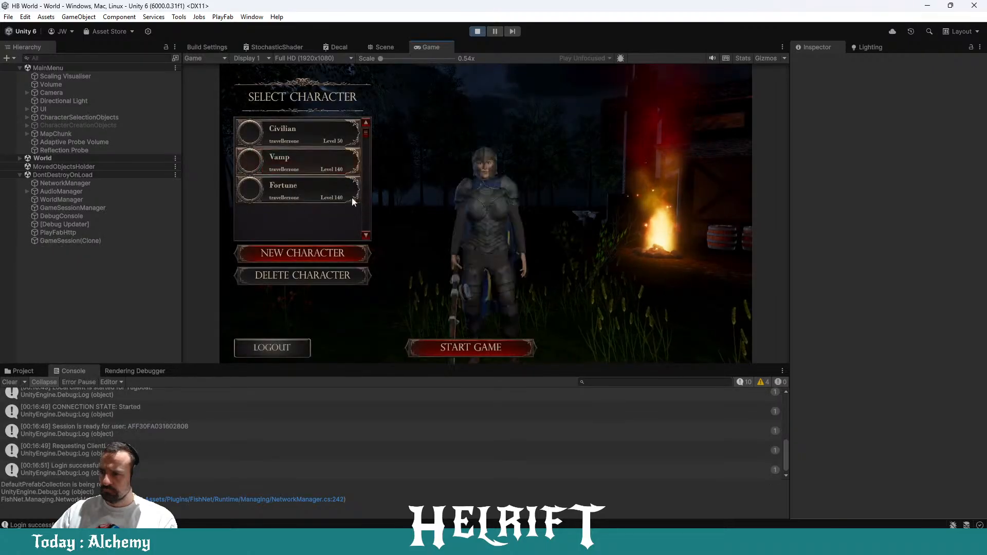
pyautogui.click(473, 348)
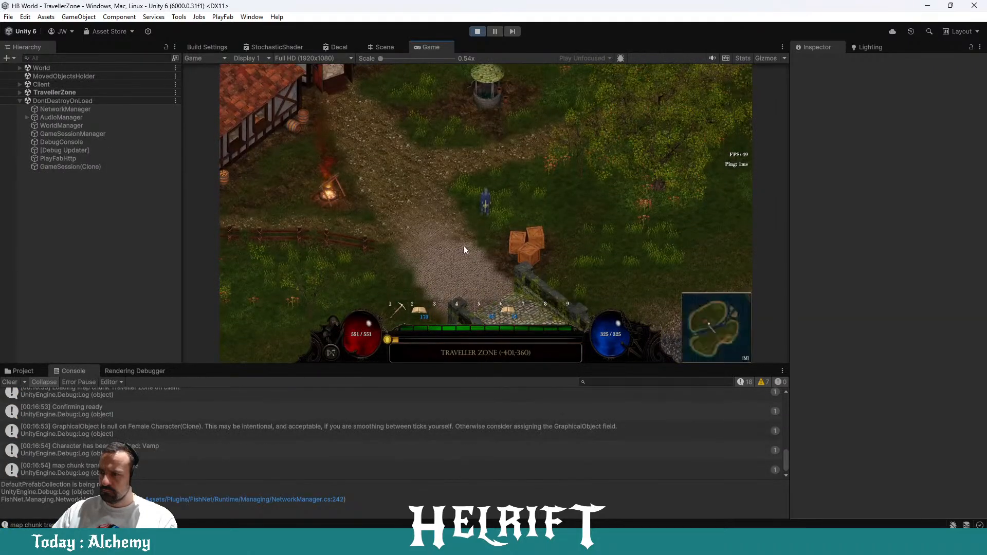
pyautogui.press('k')
pyautogui.scroll(2, 517, 242)
pyautogui.scroll(3, 503, 249)
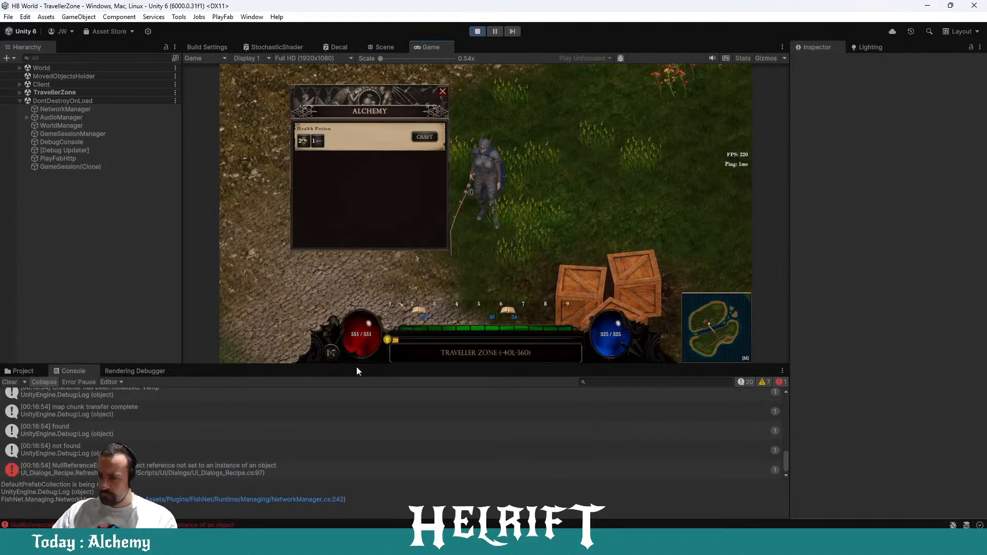
# Step: Trace the "not found" console entry to its Debug.Log line in UI_Dialogs_Recipe.cs and examine the ingredientItem reference there
pyautogui.doubleClick(86, 445)
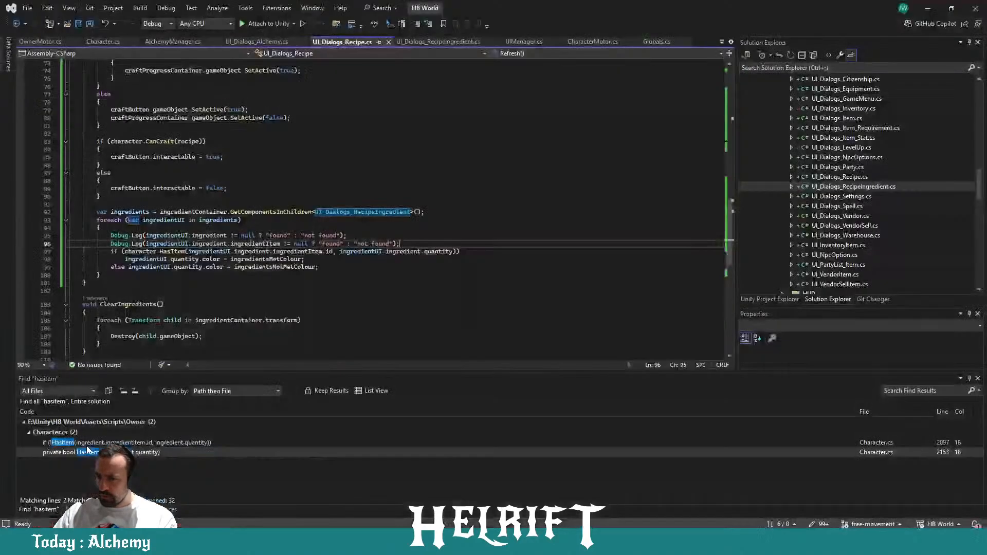
pyautogui.hotkey('alt', 'Tab')
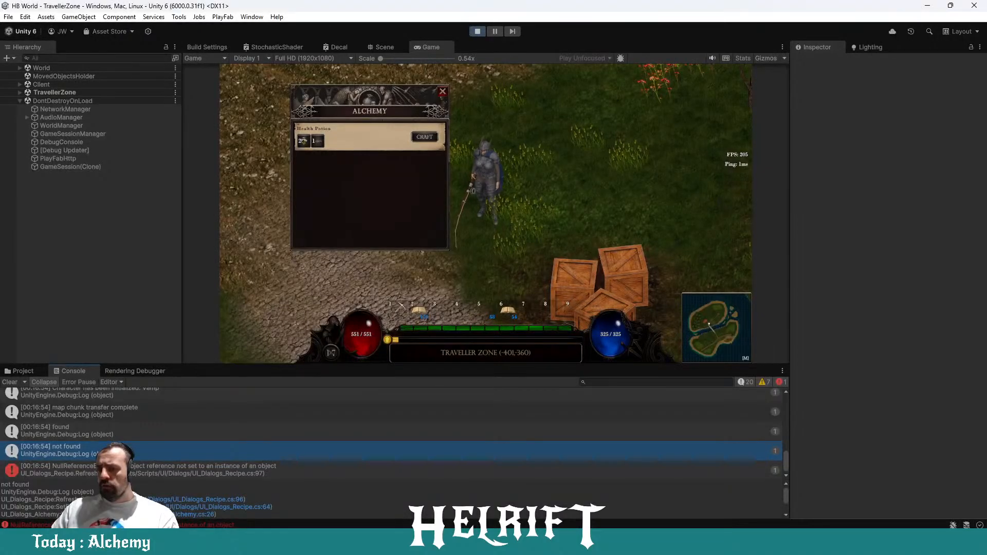
pyautogui.doubleClick(86, 448)
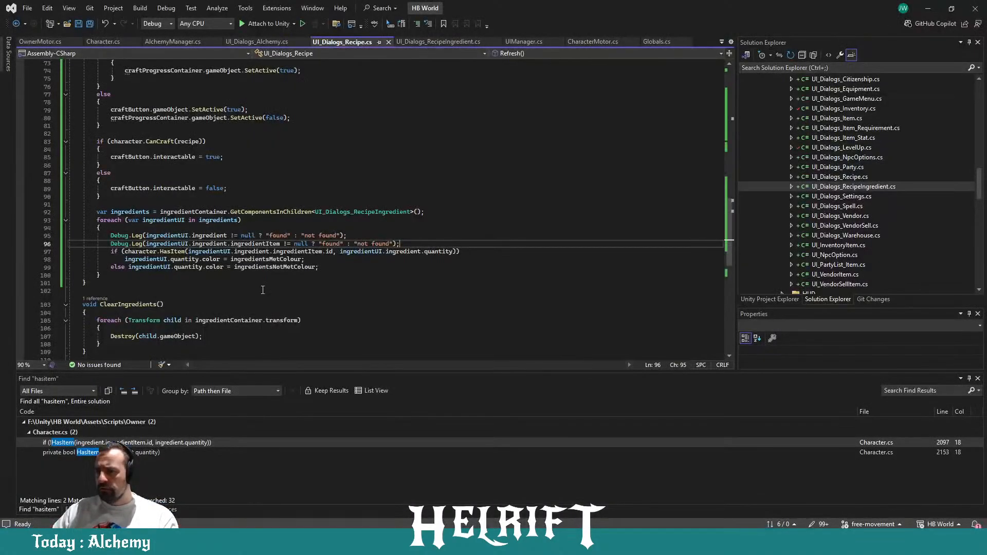
pyautogui.click(269, 243)
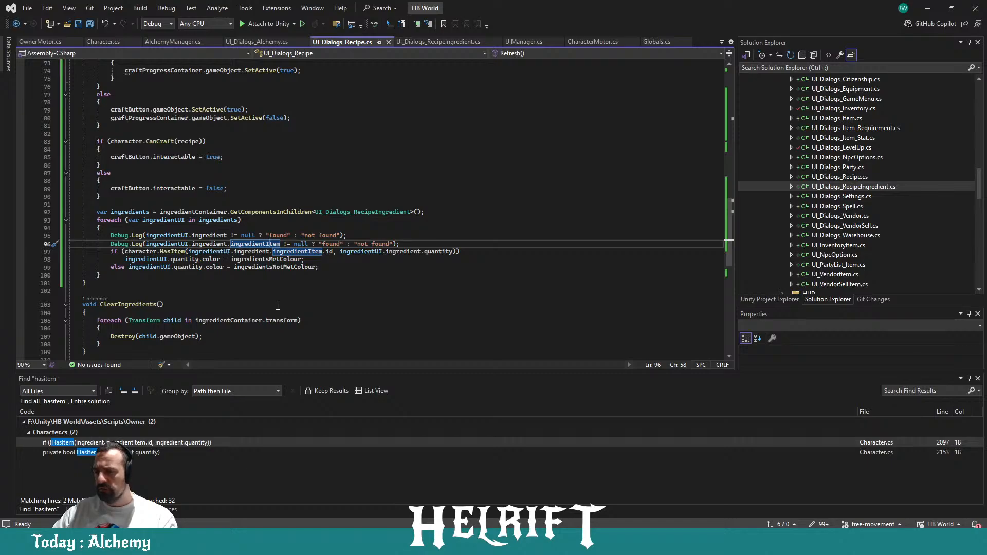
# Step: Find the Craft Button in Unity's Hierarchy with the search "craft" and expand the neighbouring GameObject down to the Ingredient List contents
pyautogui.hotkey('alt', 'Tab')
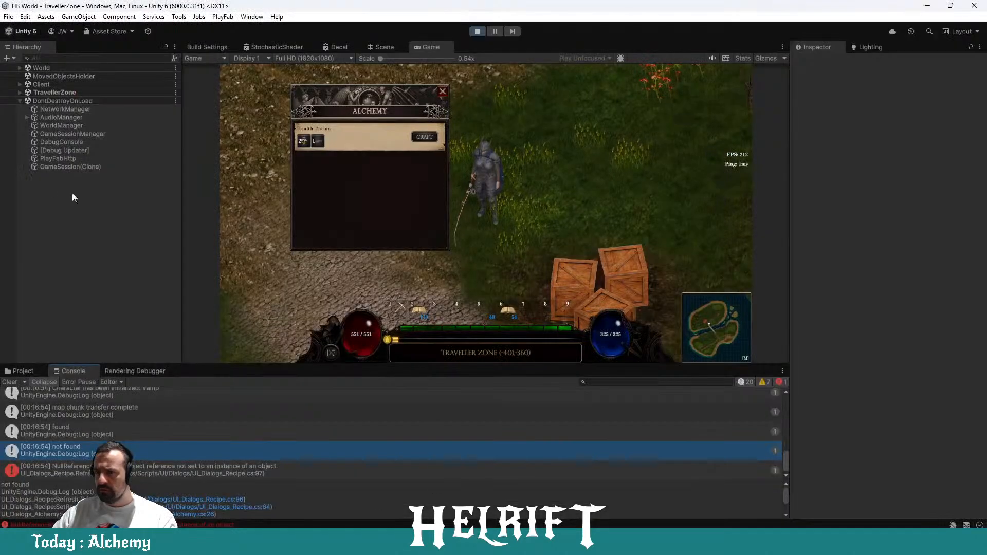
pyautogui.click(86, 56)
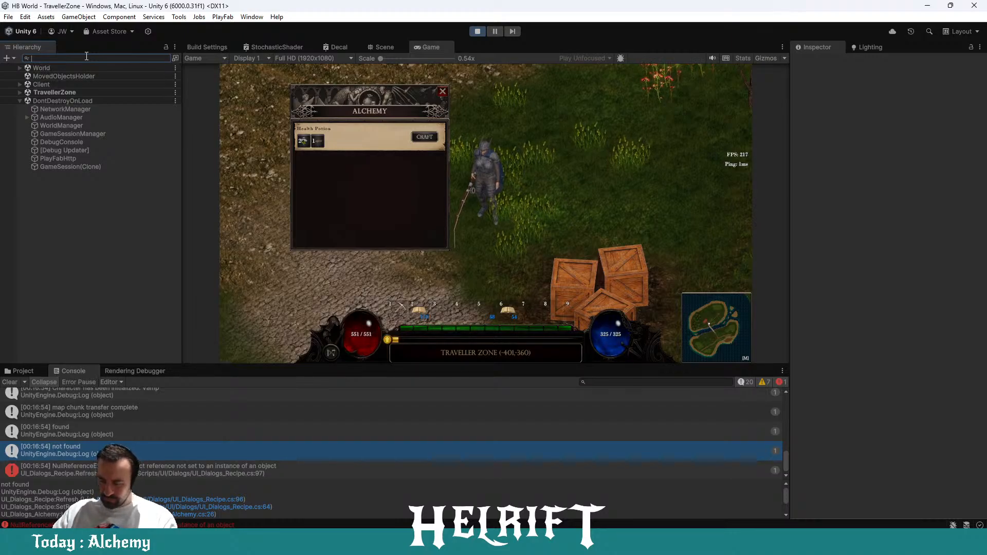
pyautogui.write('craft')
pyautogui.click(58, 76)
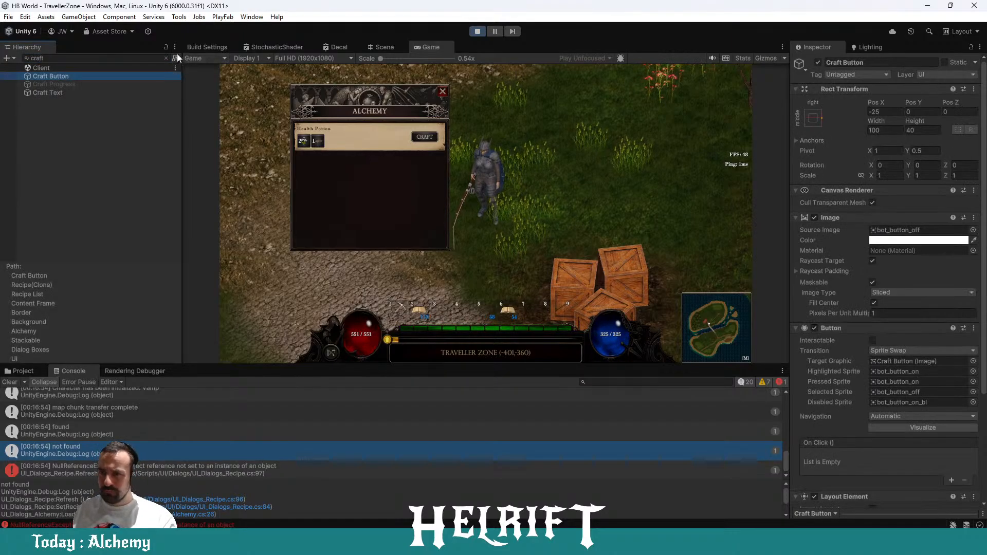
pyautogui.click(165, 58)
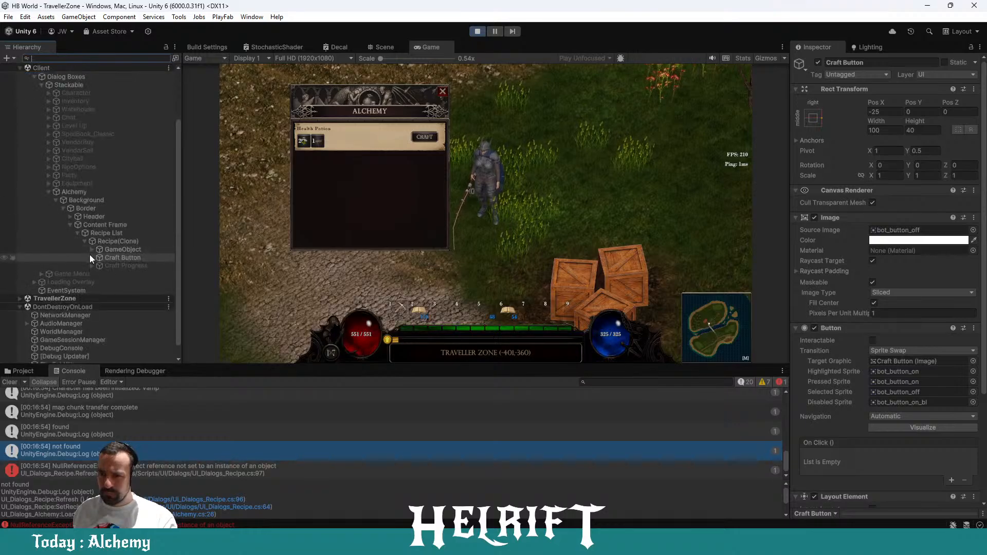
pyautogui.click(93, 250)
pyautogui.click(99, 258)
pyautogui.click(99, 274)
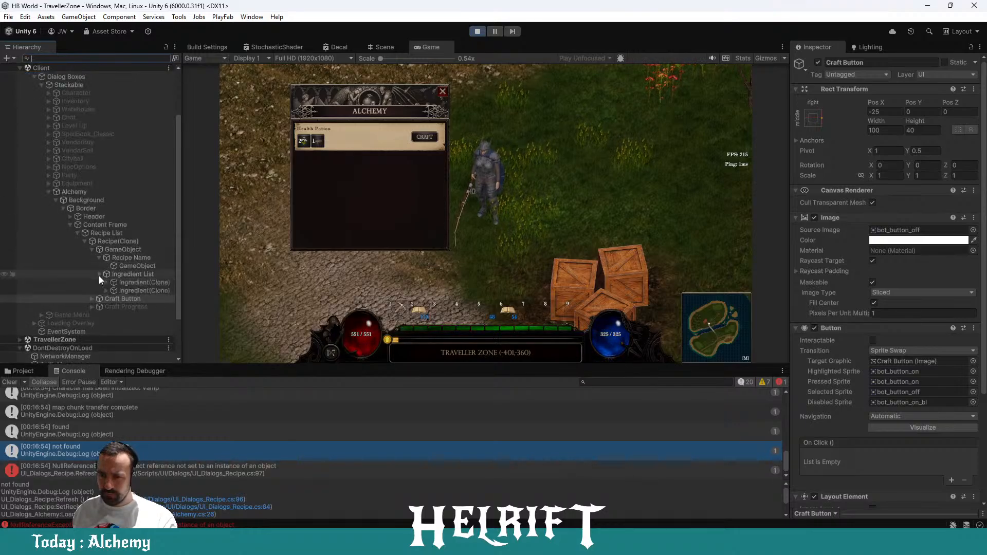
# Step: Compare the Ingredient Item and Quantity assigned to the two Ingredient(Clone) objects and examine their child objects
pyautogui.click(116, 290)
pyautogui.click(125, 282)
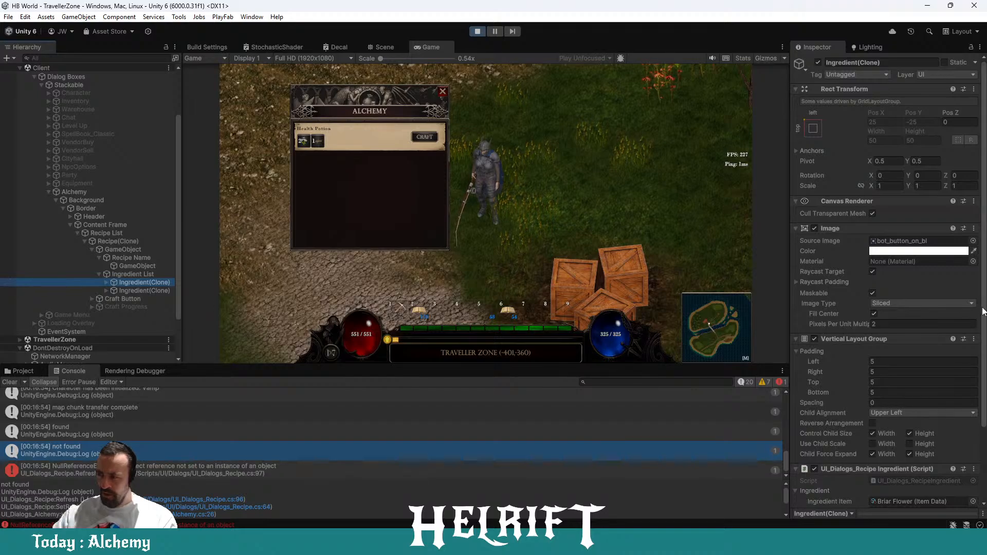
pyautogui.scroll(-3, 983, 311)
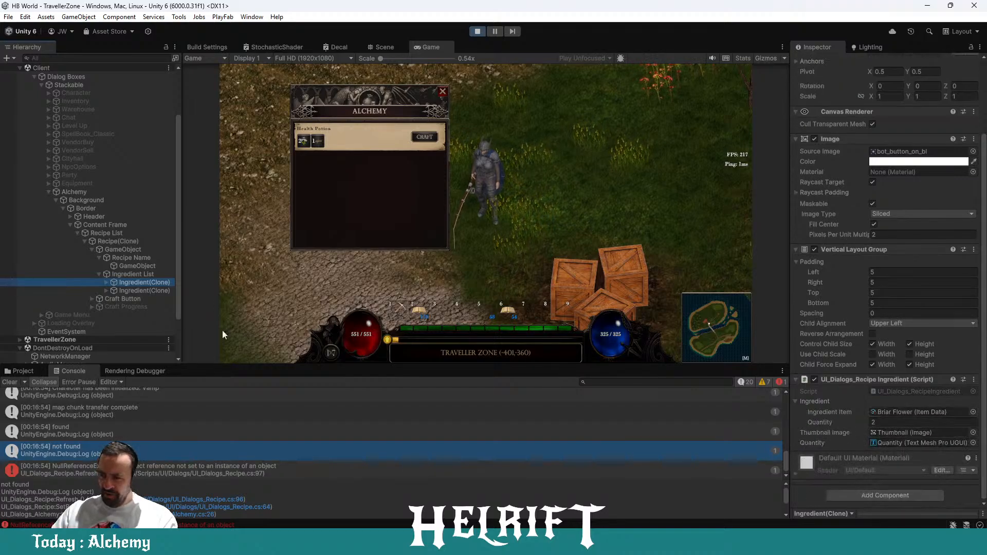
pyautogui.click(134, 290)
pyautogui.click(132, 282)
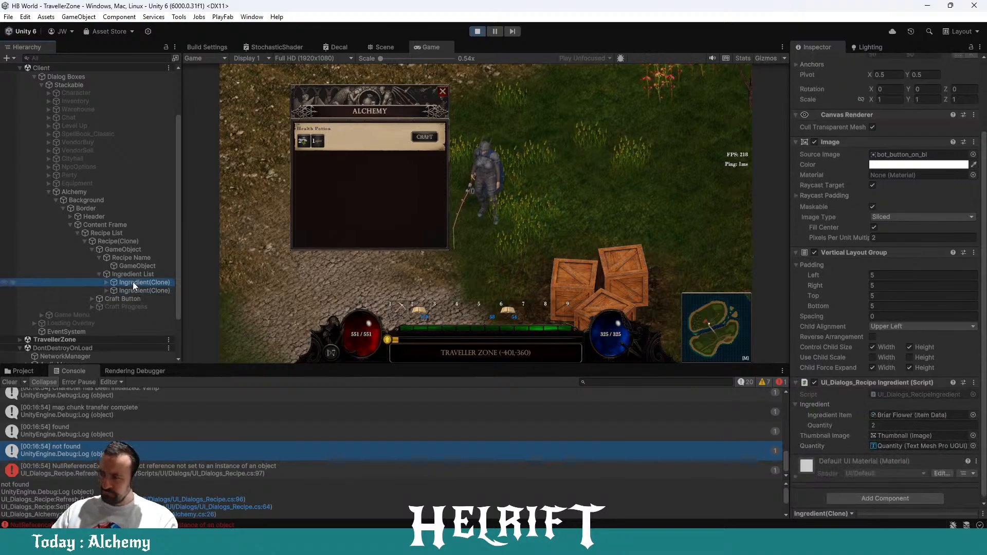
pyautogui.click(133, 286)
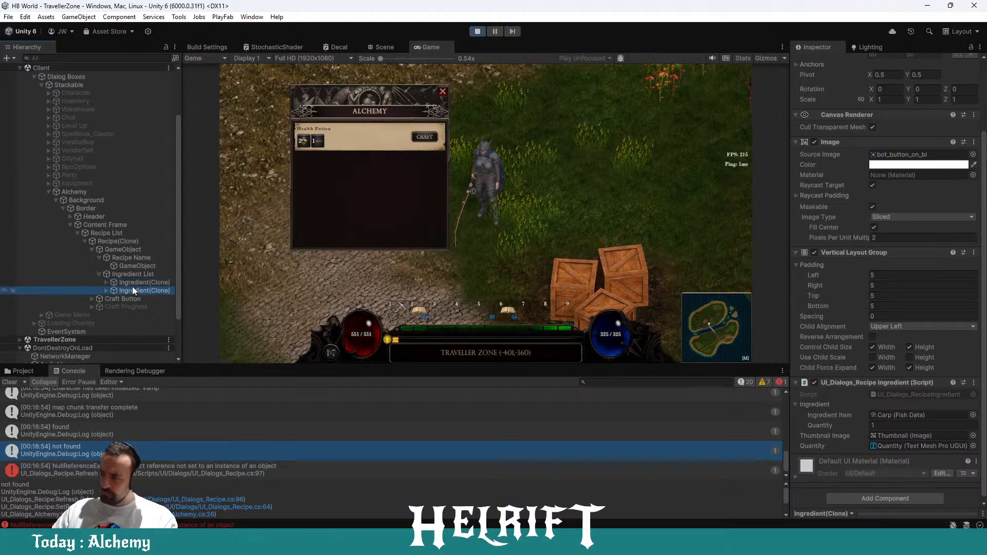
pyautogui.click(106, 290)
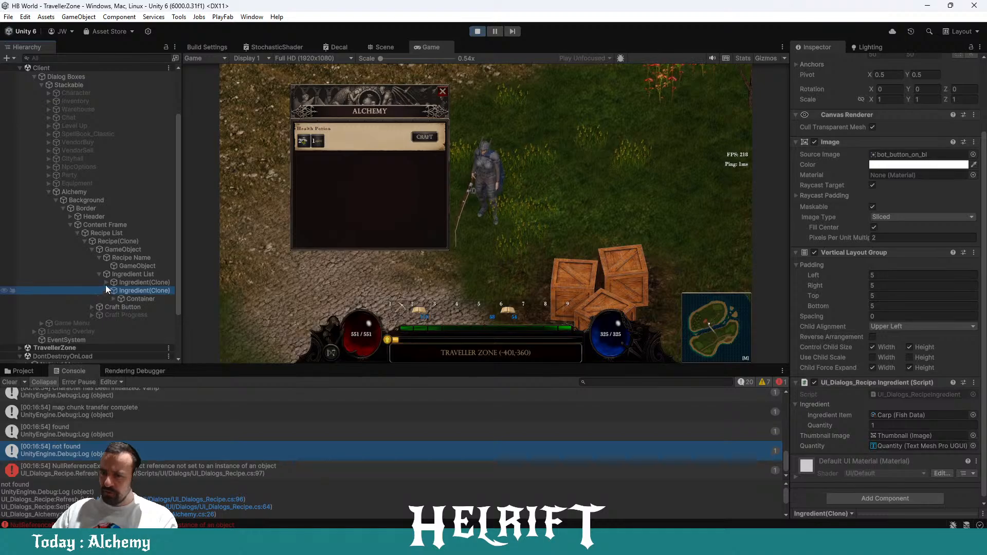
pyautogui.click(107, 283)
pyautogui.click(123, 282)
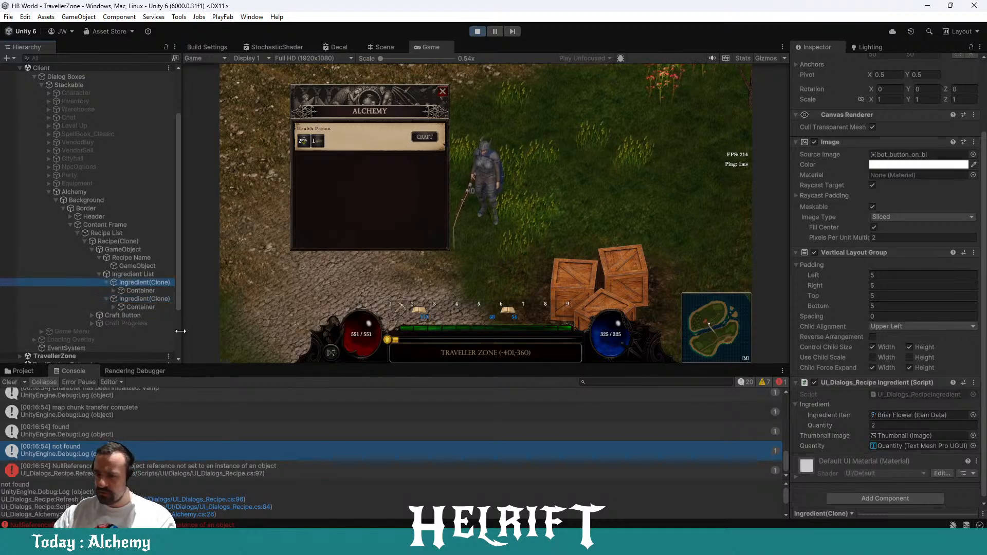
# Step: Switch to Visual Studio and trace SetIngredient in UI_Dialogs_RecipeIngredient.cs to the place that calls it in UI_Dialogs_Recipe.cs
pyautogui.hotkey('alt', 'Tab')
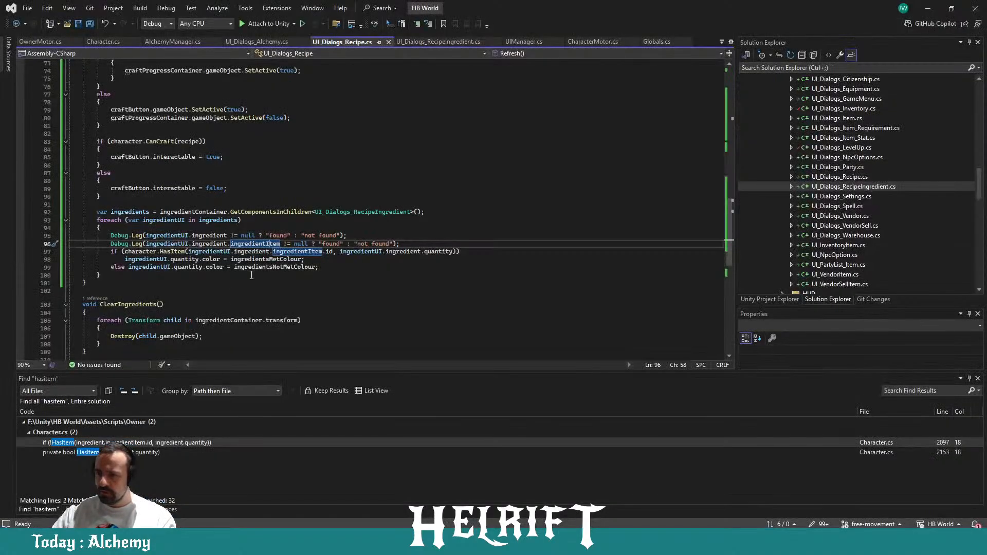
pyautogui.click(251, 291)
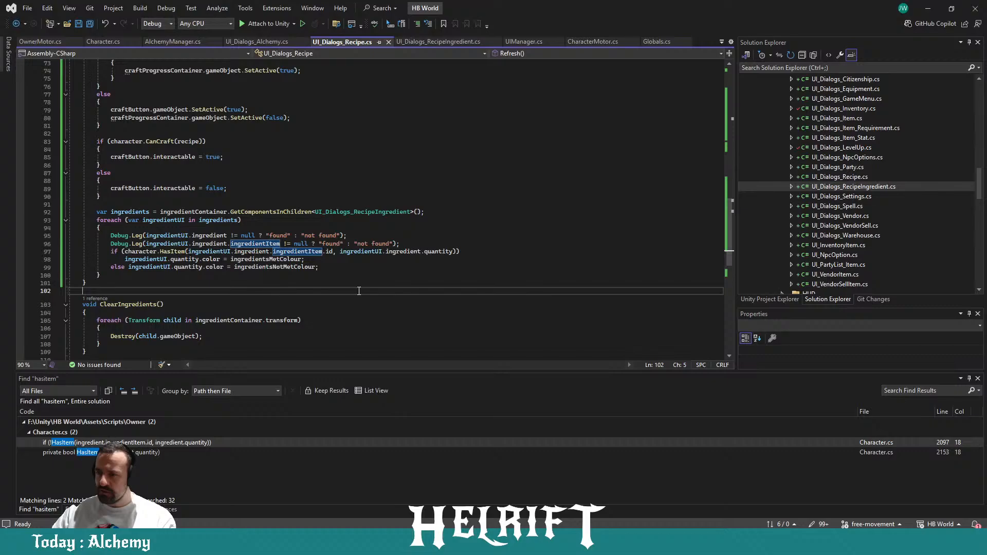
pyautogui.click(442, 42)
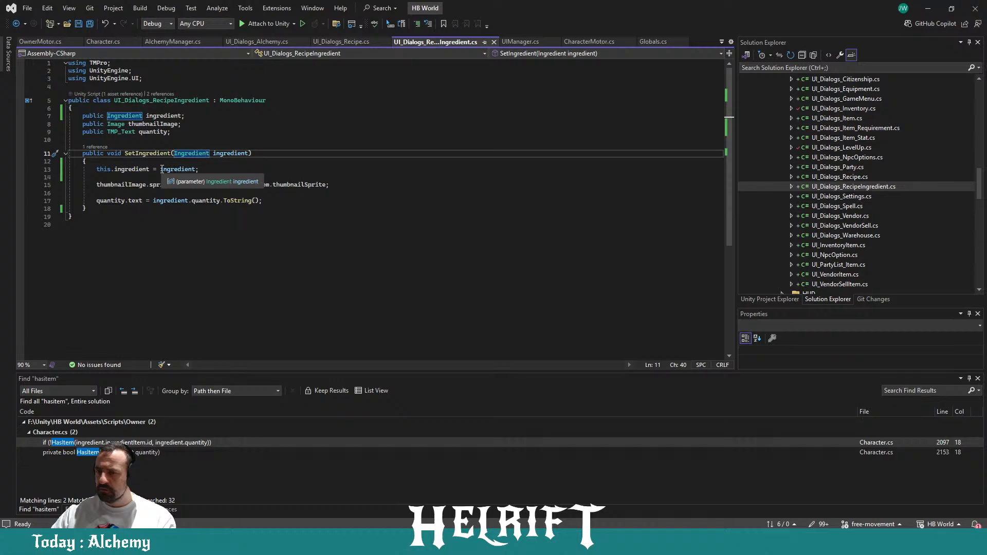
pyautogui.click(106, 146)
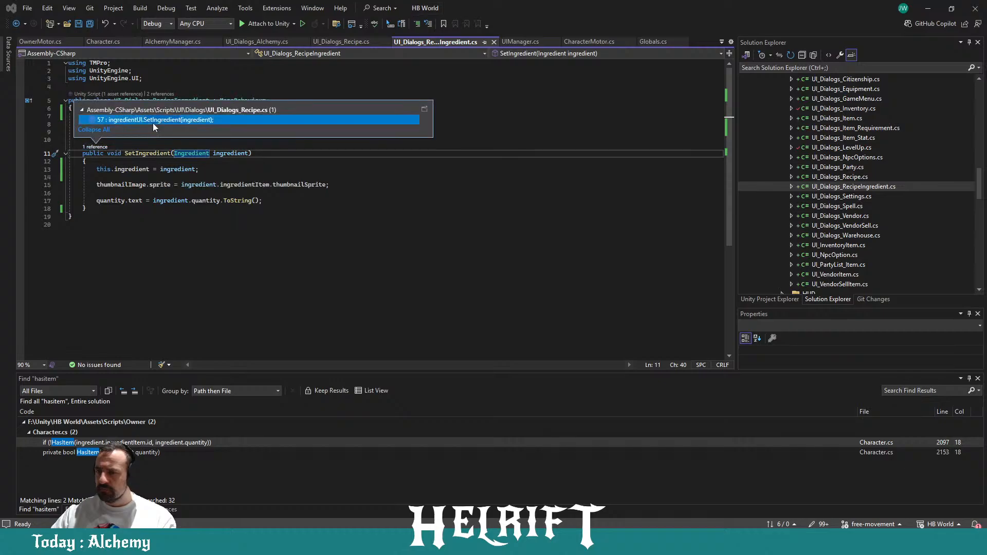
pyautogui.doubleClick(152, 122)
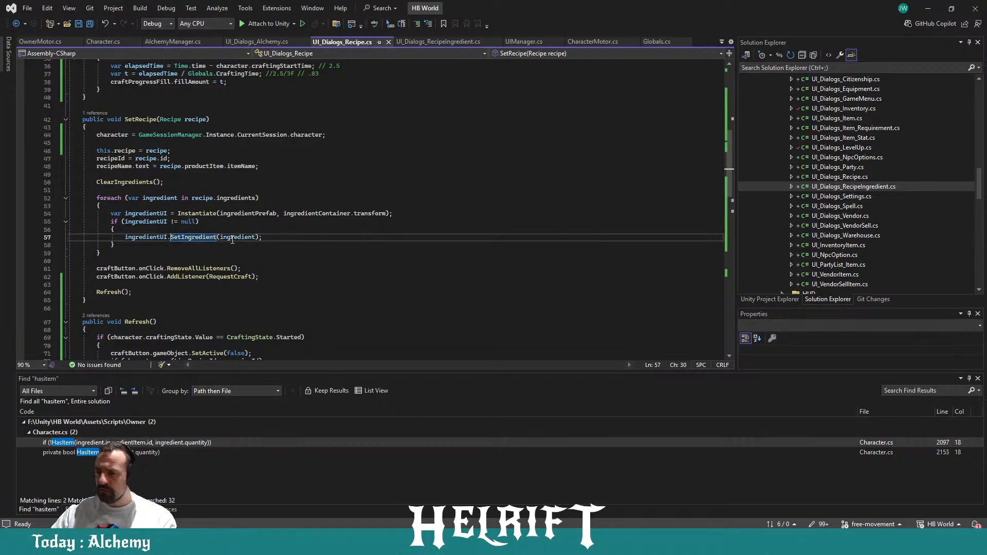
# Step: Review the Refresh method against SetRecipe's ingredient instantiation loop in UI_Dialogs_Recipe.cs
pyautogui.scroll(-17, 366, 209)
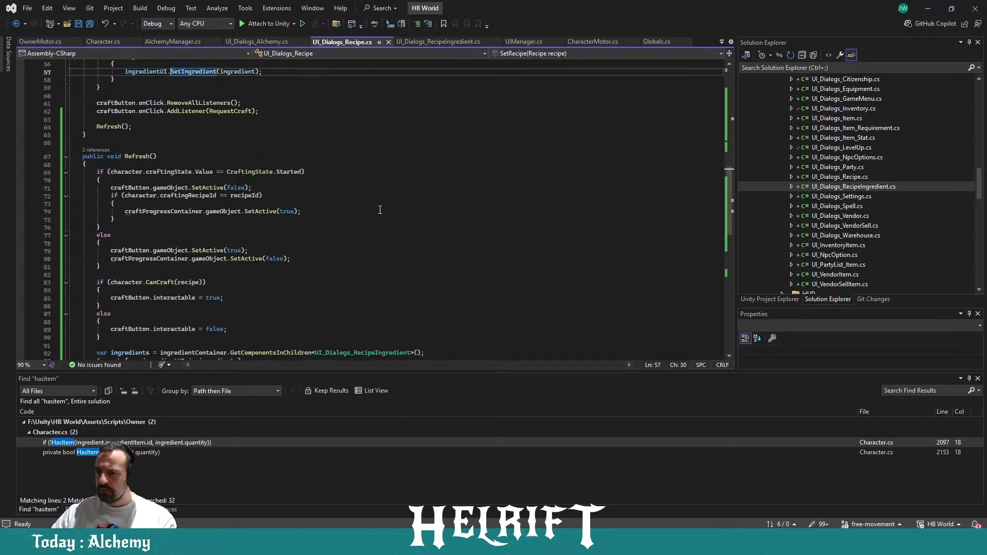
pyautogui.scroll(5, 366, 209)
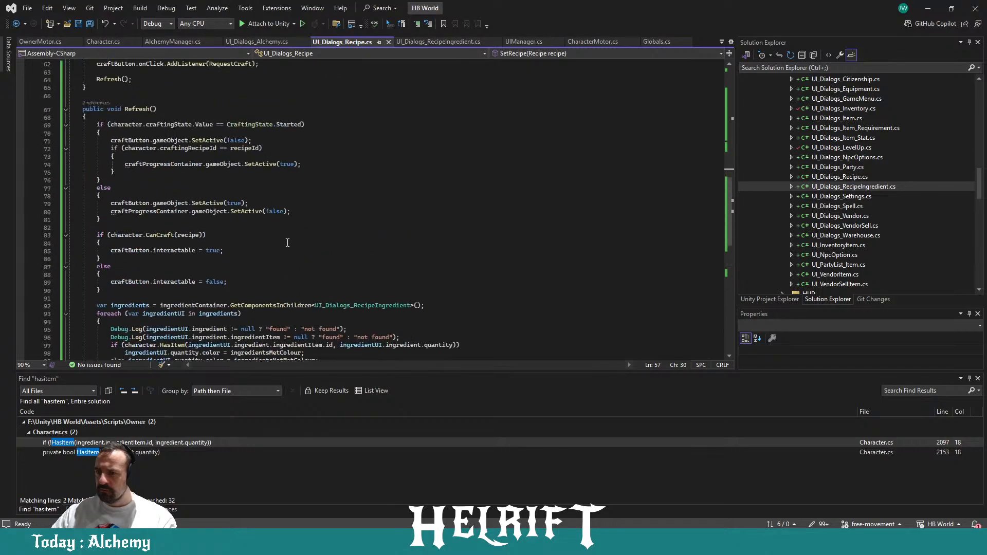
pyautogui.scroll(1, 306, 239)
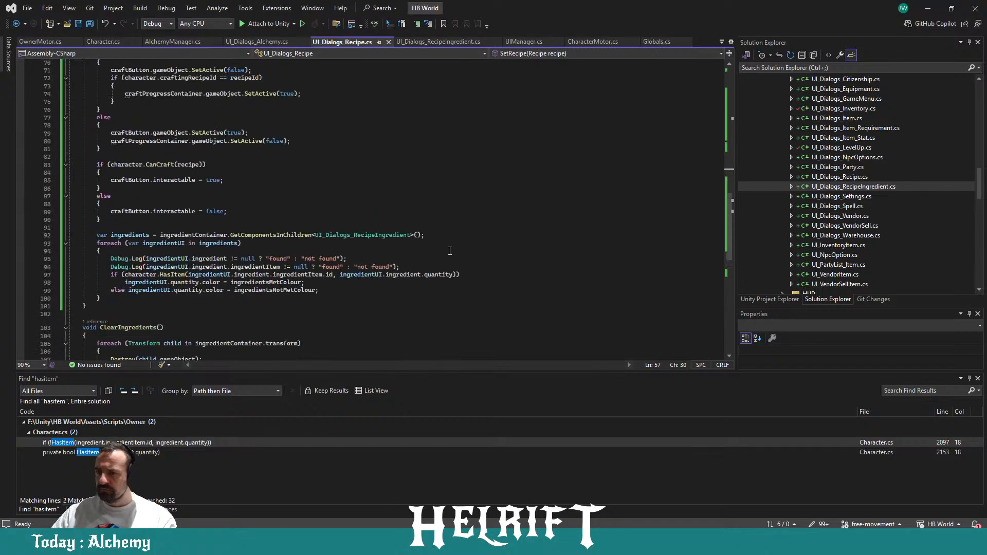
pyautogui.scroll(3, 449, 251)
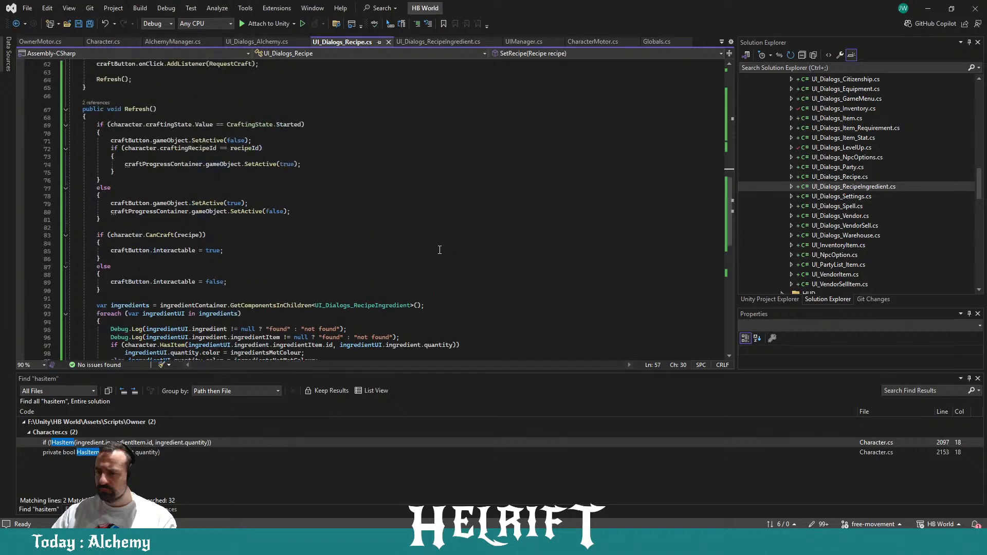
pyautogui.click(236, 149)
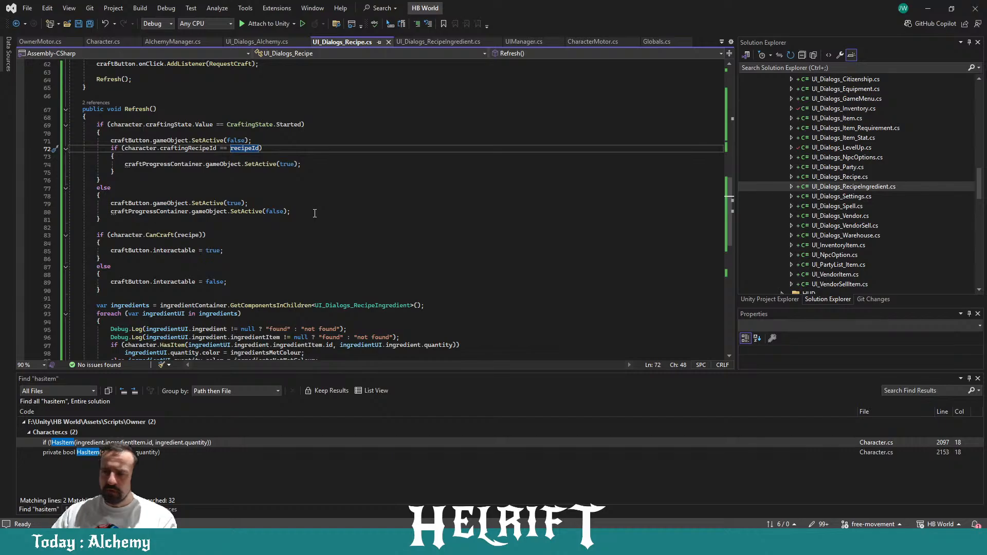
pyautogui.scroll(5, 314, 221)
pyautogui.scroll(4, 315, 224)
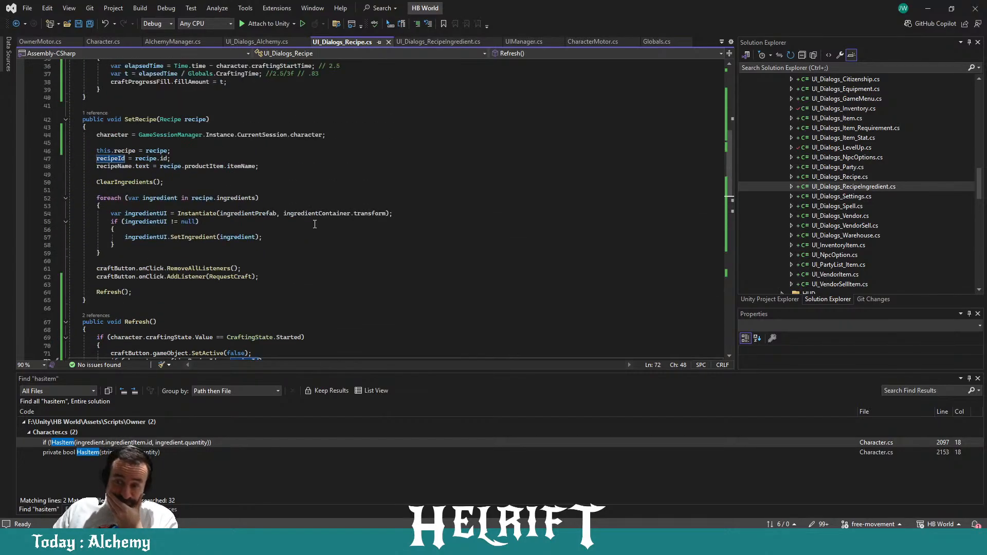
# Step: Review the null-check logging in Refresh and switch to Unity to inspect the Briar Flower item data assigned to the ingredient
pyautogui.scroll(-10, 315, 224)
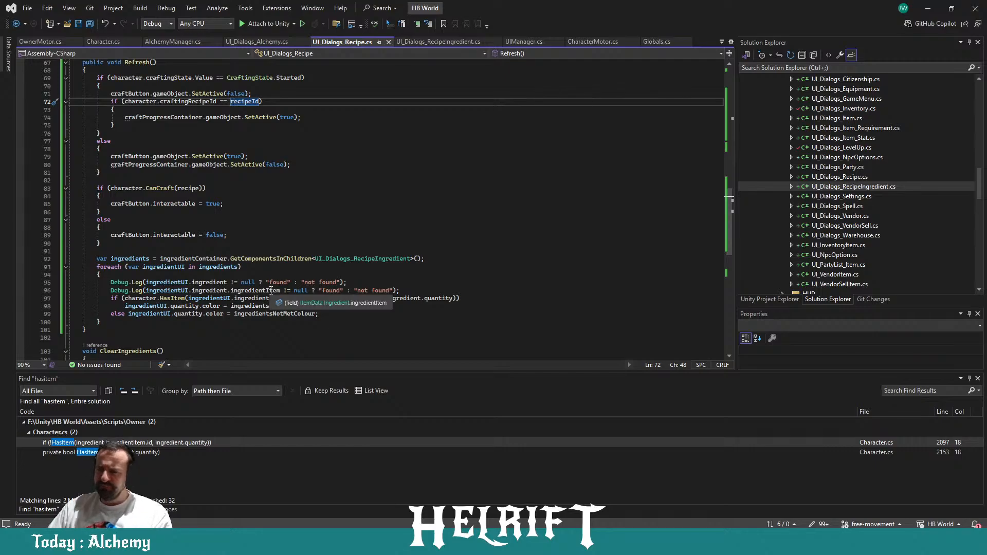
pyautogui.moveTo(400, 291); pyautogui.dragTo(69, 283)
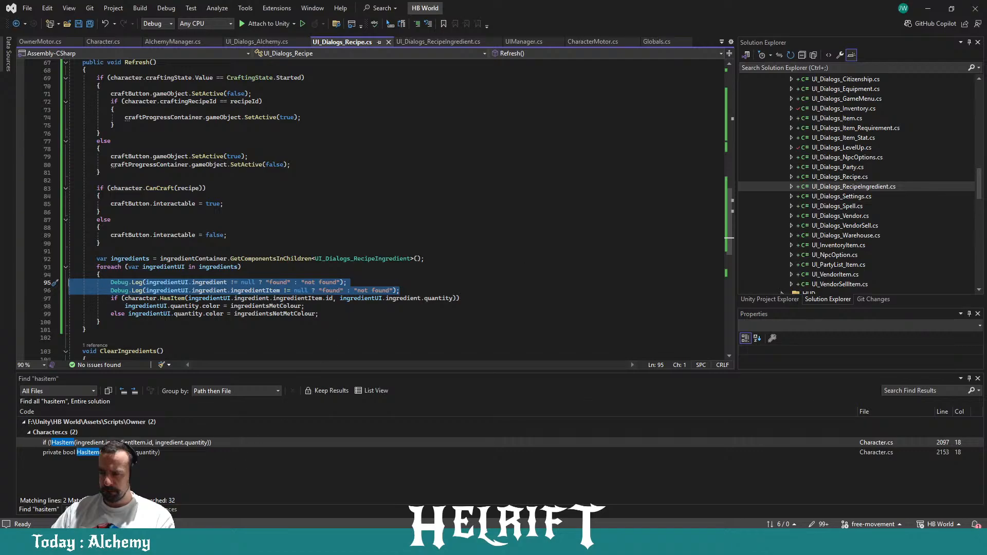
pyautogui.hotkey('alt', 'Tab')
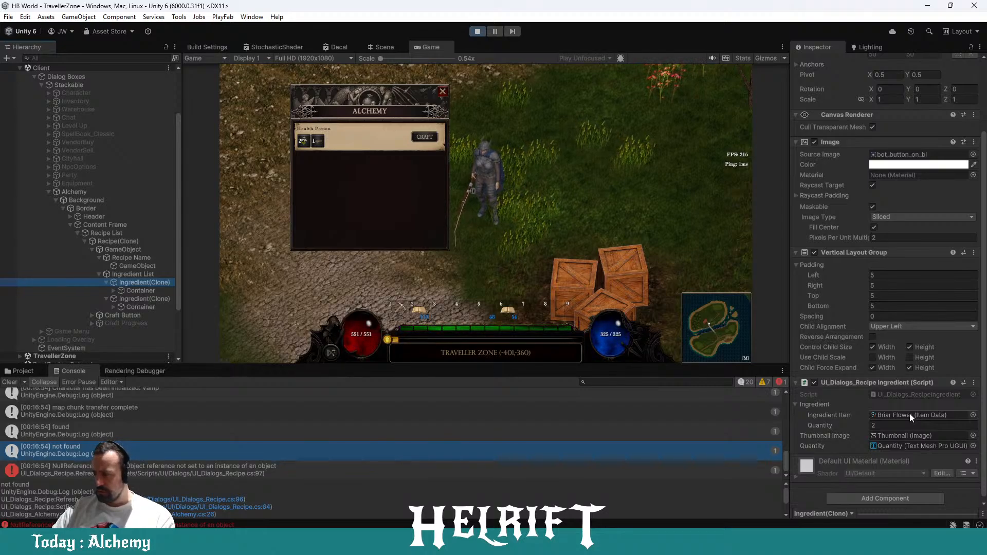
pyautogui.doubleClick(909, 414)
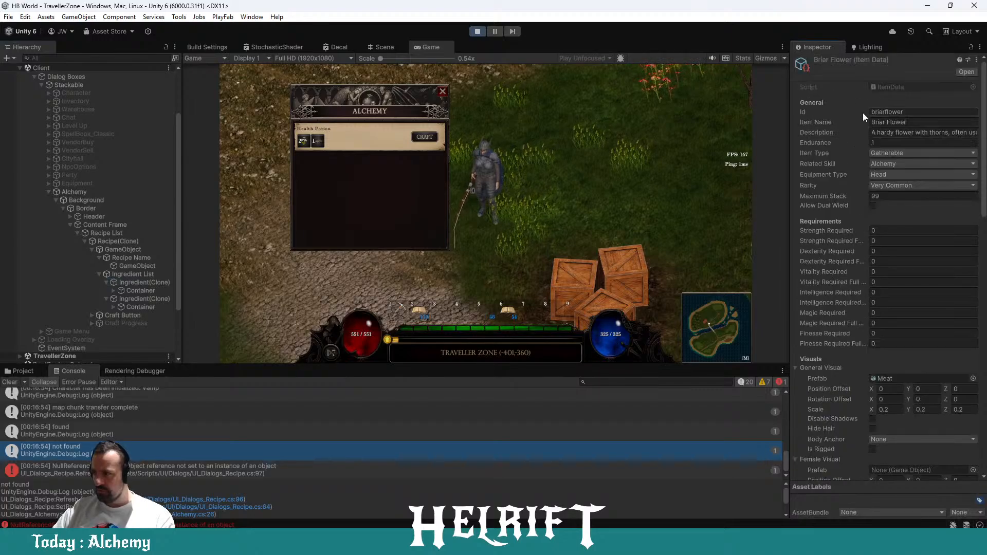
# Step: Switch to Visual Studio and insert SetRecipe's foreach loop header over recipe.ingredients, with an empty body, before the ingredients variable in Refresh
pyautogui.click(178, 542)
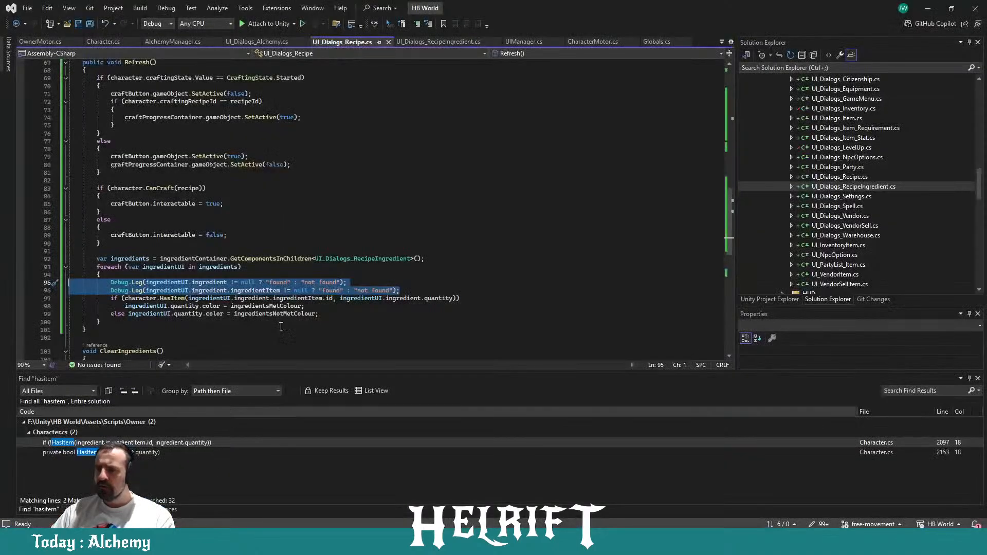
pyautogui.click(302, 291)
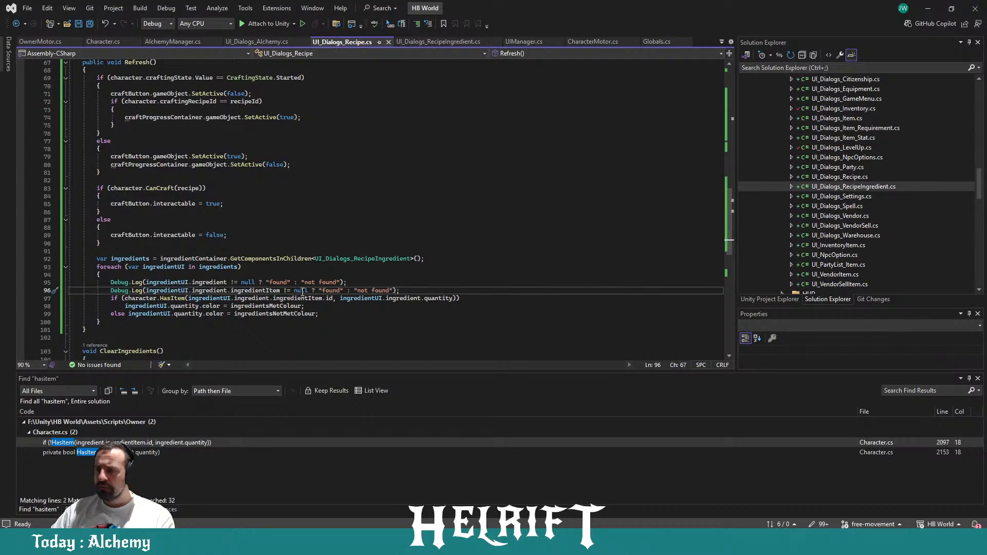
pyautogui.click(281, 250)
pyautogui.press('Up')
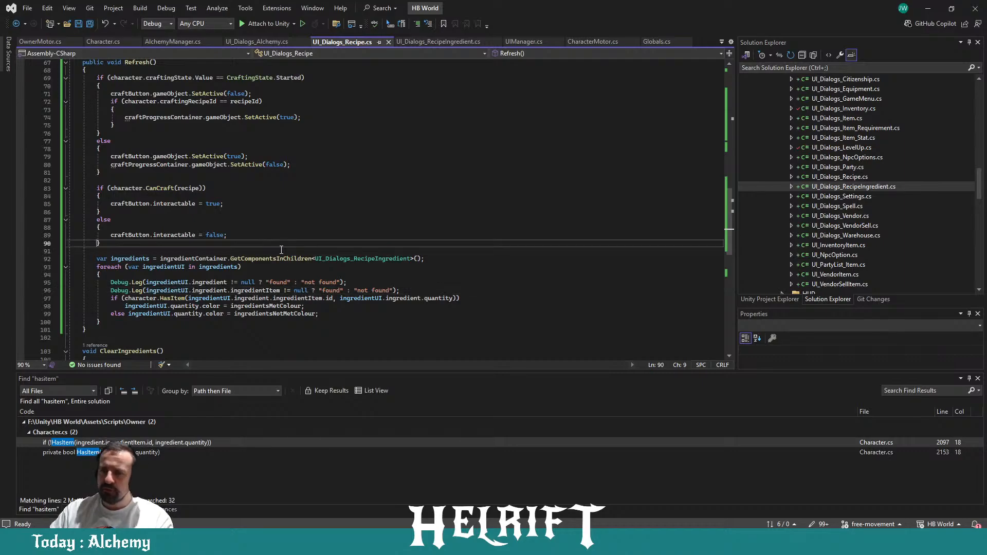
pyautogui.press('Return')
pyautogui.scroll(10, 205, 252)
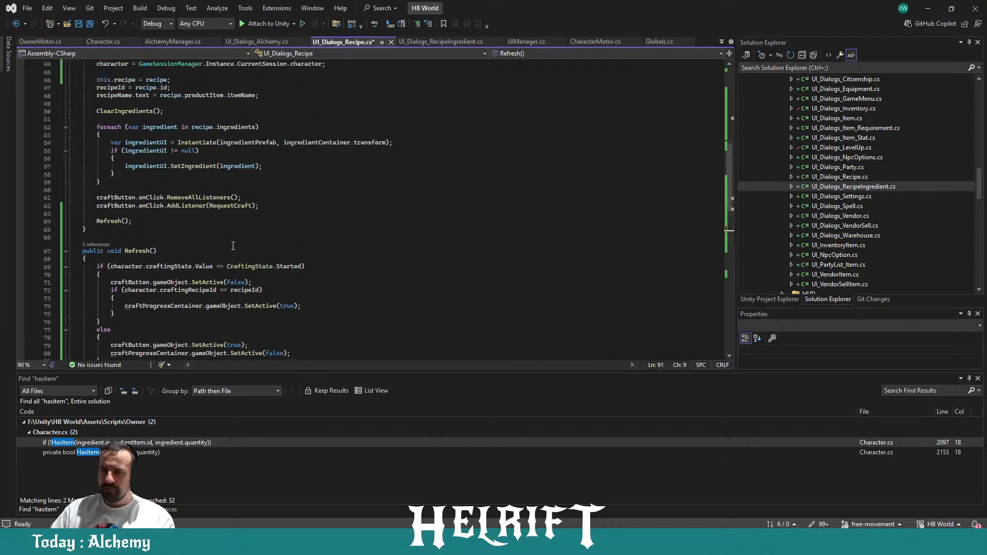
pyautogui.moveTo(97, 199); pyautogui.dragTo(128, 207)
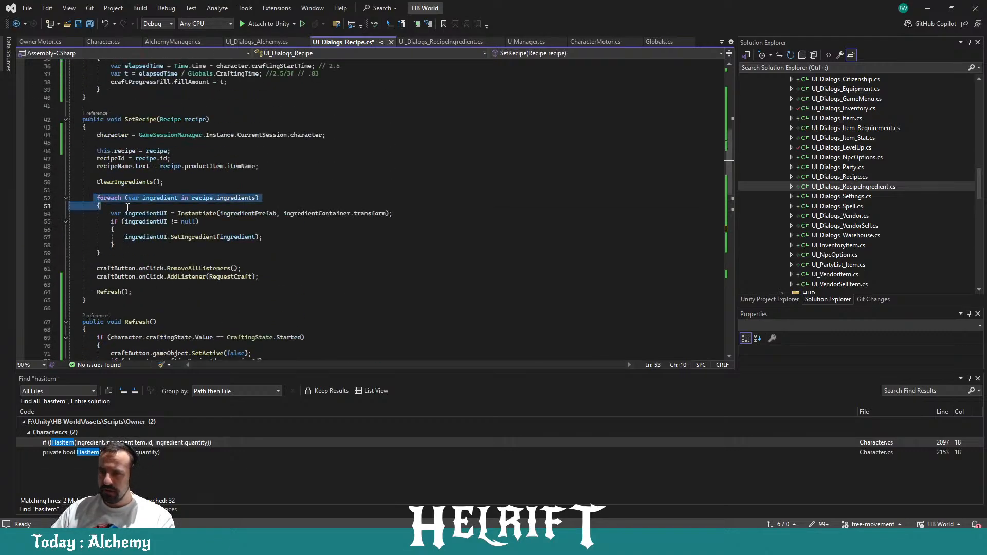
pyautogui.hotkey('ctrl', 'c')
pyautogui.scroll(-12, 127, 206)
pyautogui.click(220, 212)
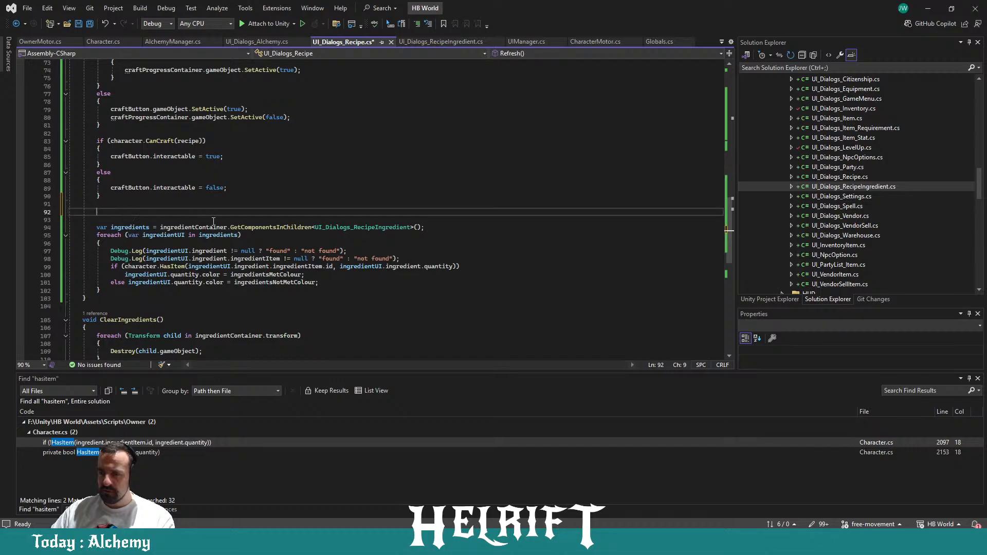
pyautogui.hotkey('ctrl', 'v')
pyautogui.press('Return')
pyautogui.press('Return')
pyautogui.write('}')
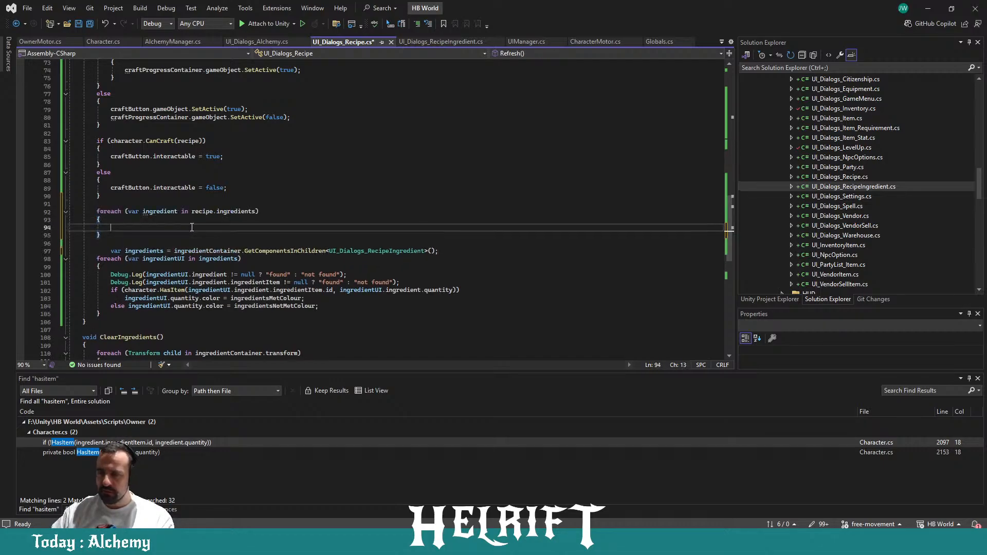
# Step: Inside the new loop, assign ingredientUI from ingredientContainer.GetComponentsInChildren<UI_Dialogs_RecipeIngredient>() using FirstOrDefault(i => i.ingredient == ingredient)
pyautogui.press('Up')
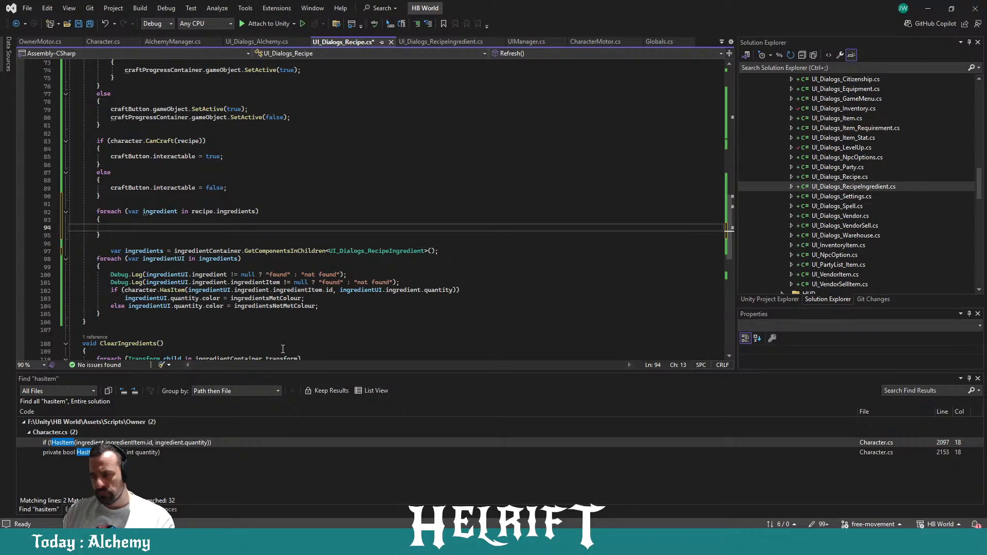
pyautogui.write('var ingredientUI =')
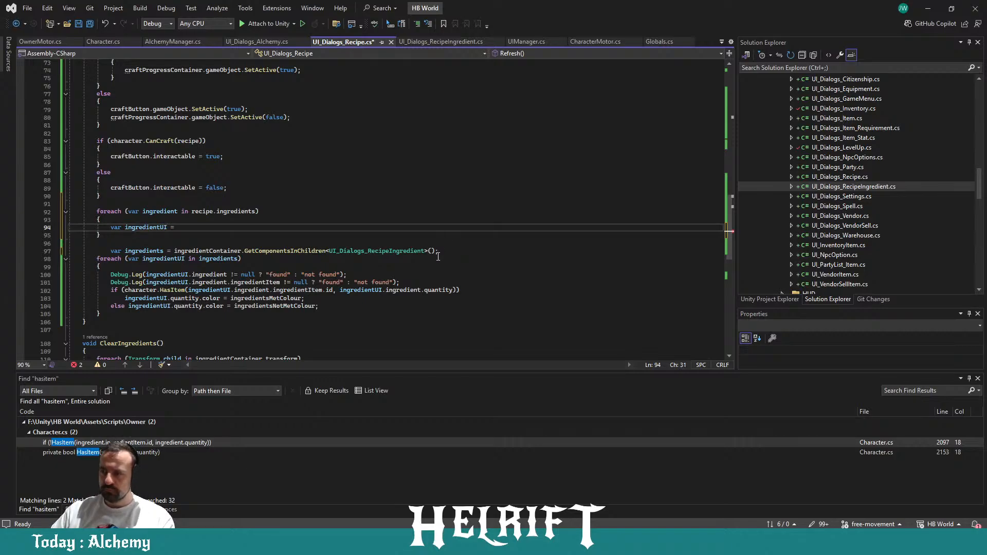
pyautogui.moveTo(438, 256); pyautogui.dragTo(182, 255)
pyautogui.hotkey('ctrl', 'c')
pyautogui.click(177, 228)
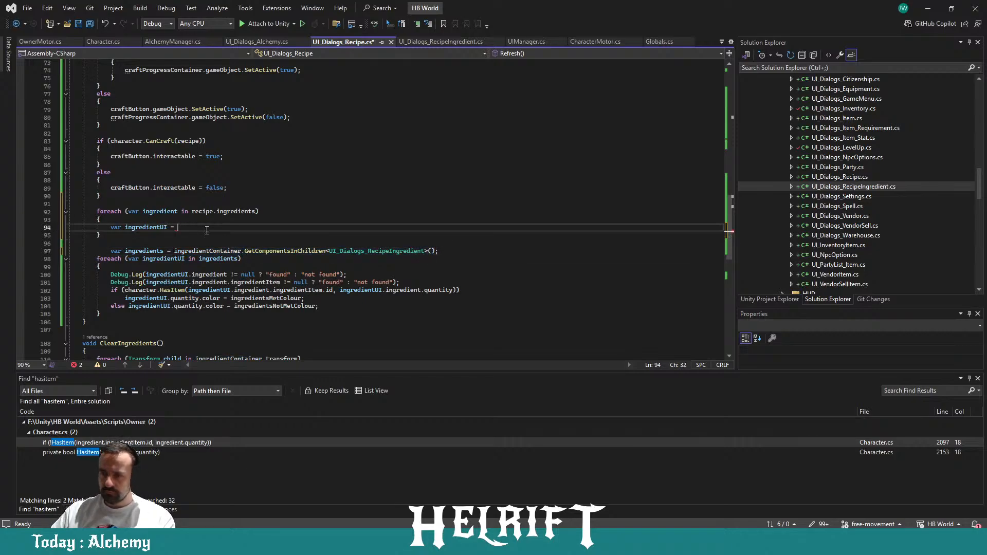
pyautogui.hotkey('ctrl', 'v')
pyautogui.write('.FirstOrDefault(')
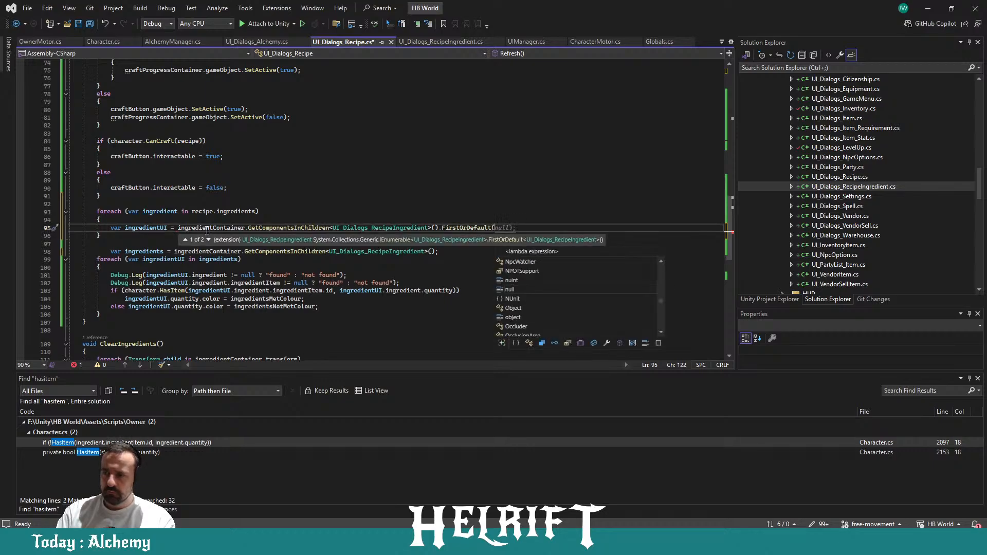
pyautogui.write('i => i.i')
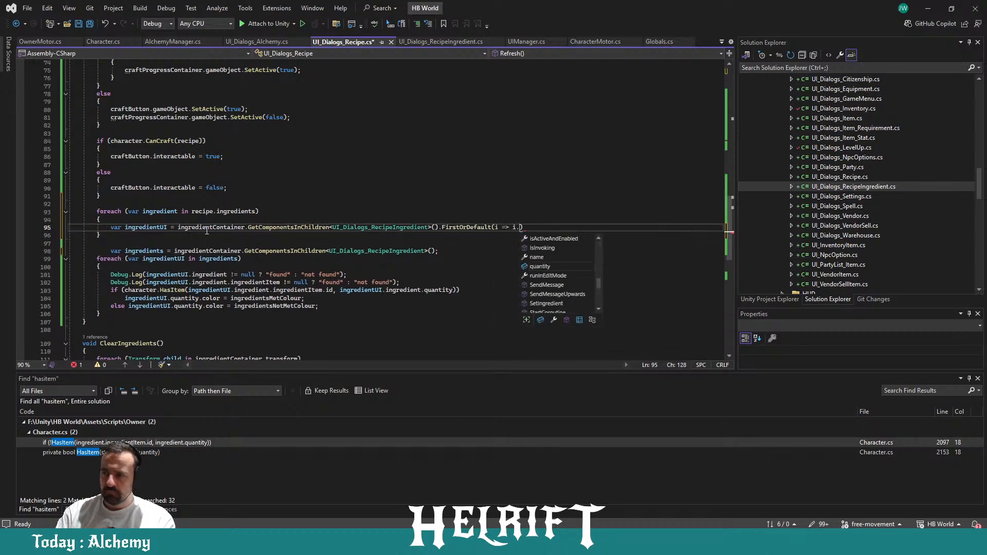
pyautogui.write('n')
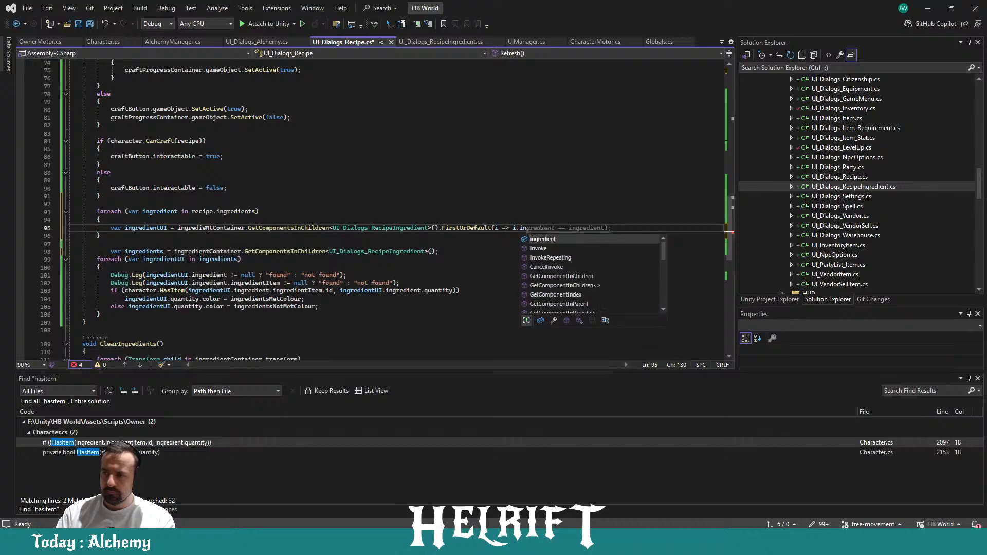
pyautogui.press('Tab')
pyautogui.press('Return')
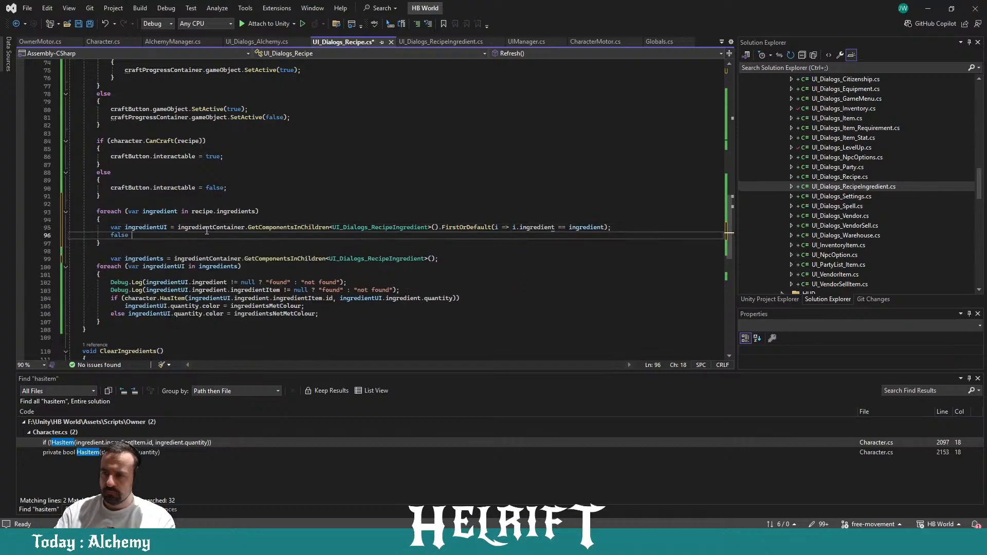
# Step: Add an if (ingredientUI != null) block below the ingredientUI assignment
pyautogui.write('if 9')
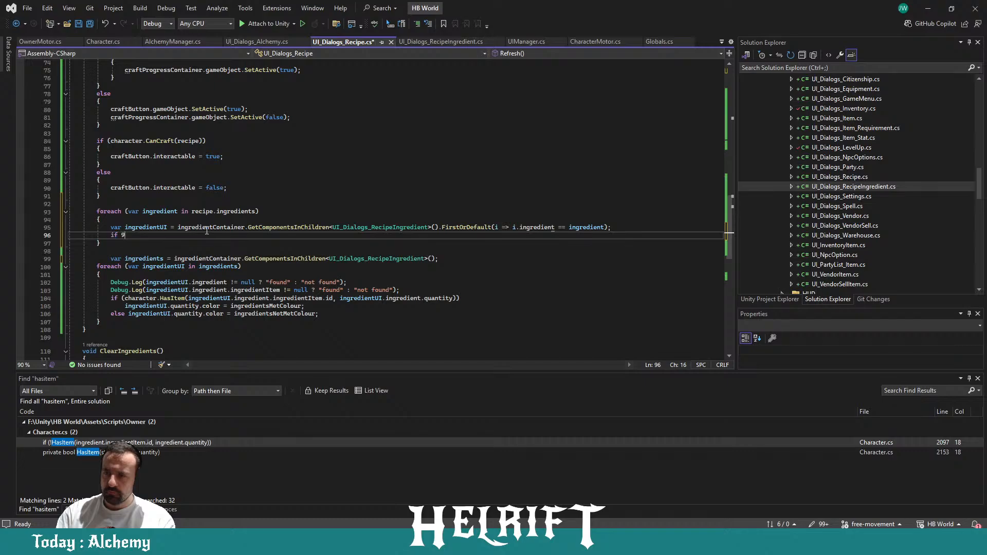
pyautogui.press('BackSpace')
pyautogui.write('(ingredientUI != null)')
pyautogui.press('Return')
pyautogui.write('{')
pyautogui.press('Return')
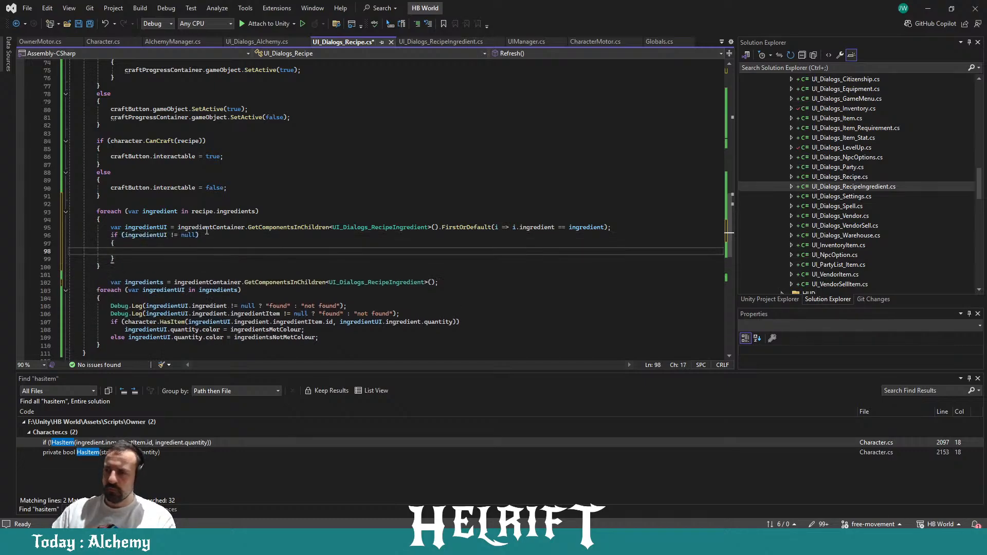
# Step: Move the HasItem quantity colour check into the null-check block and delete the old ingredients loop with its debug logs
pyautogui.moveTo(110, 324); pyautogui.dragTo(319, 338)
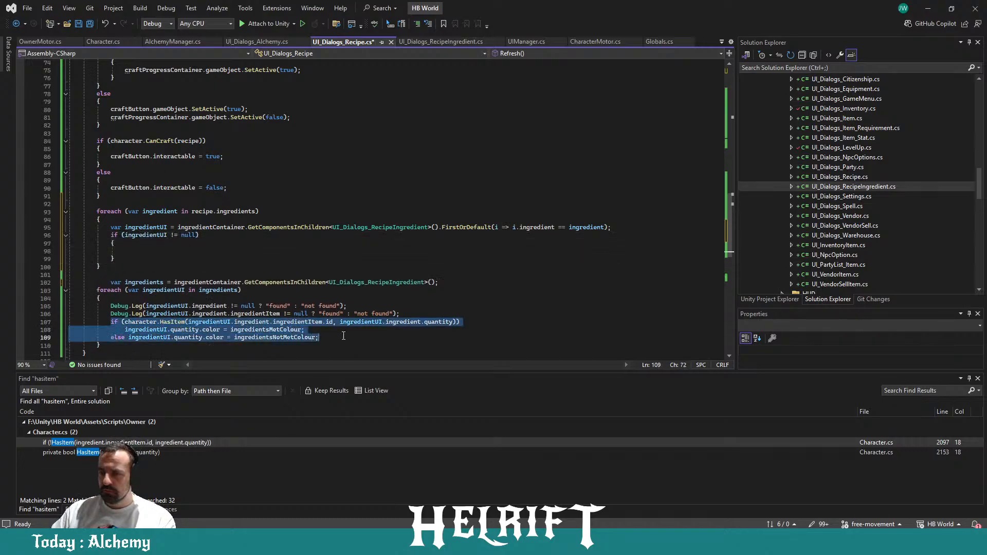
pyautogui.press('Delete')
pyautogui.moveTo(100, 329); pyautogui.dragTo(35, 281)
pyautogui.press('Delete')
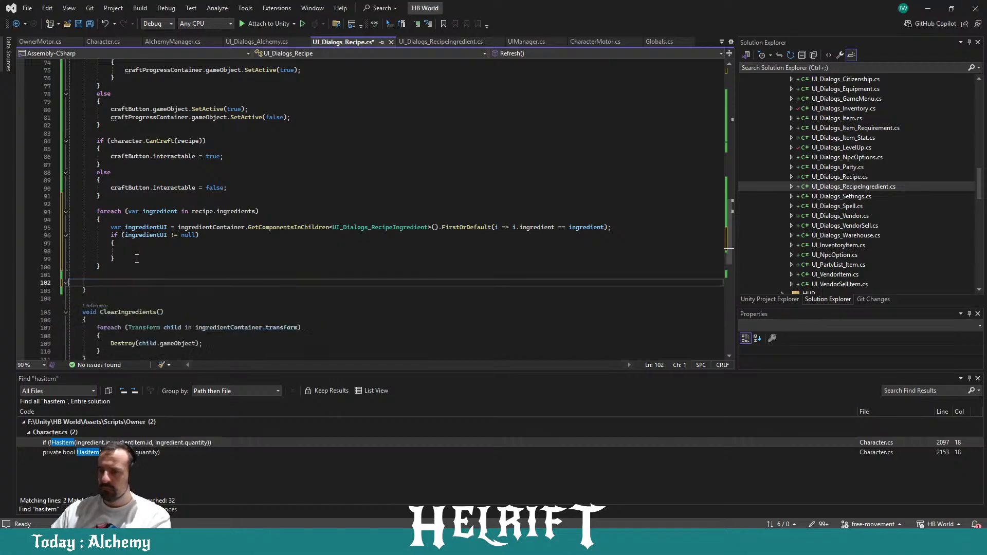
pyautogui.click(133, 253)
pyautogui.hotkey('ctrl', 'v')
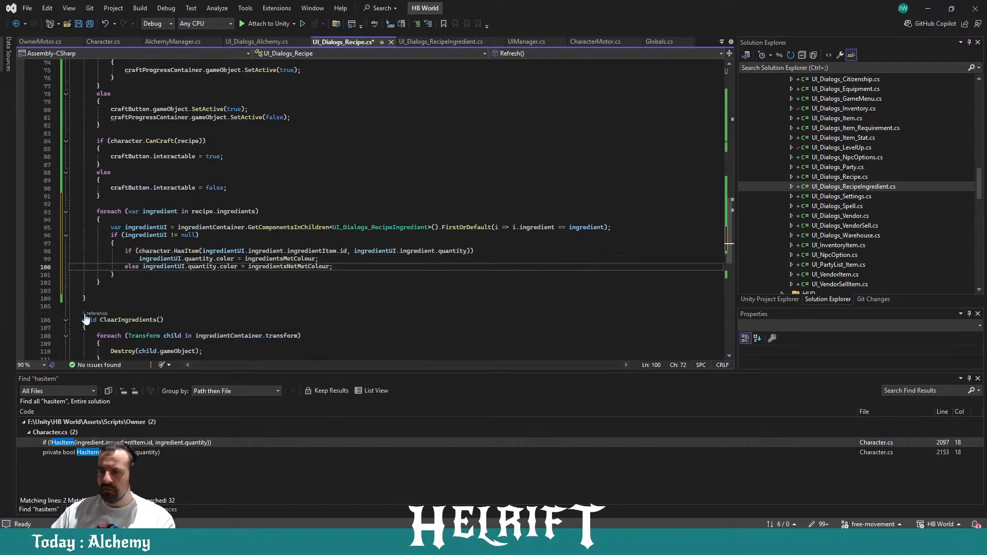
pyautogui.click(129, 291)
pyautogui.press('BackSpace')
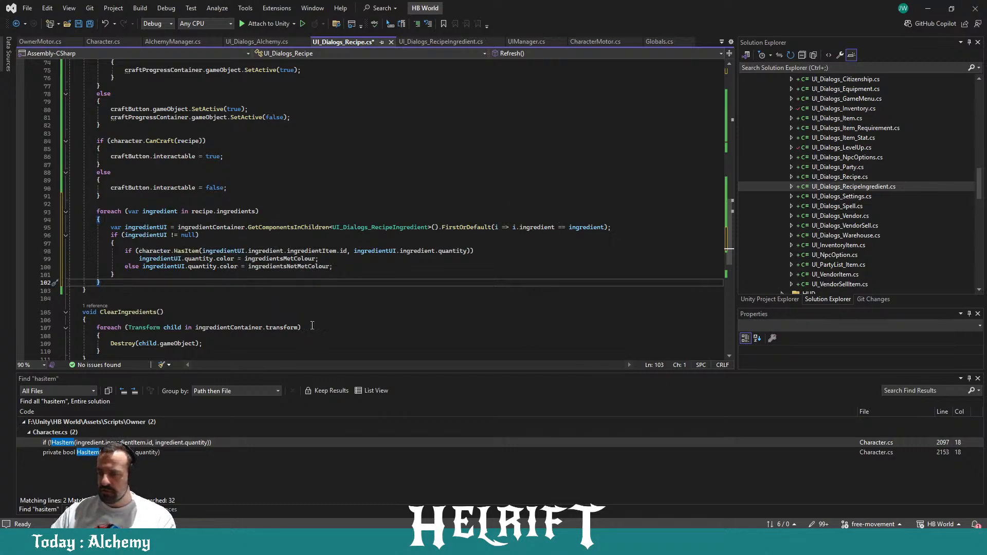
# Step: Save the script, switch to Unity and restart Play mode with the recompiled code
pyautogui.hotkey('ctrl', 's')
pyautogui.click(331, 222)
pyautogui.hotkey('alt', 'Tab')
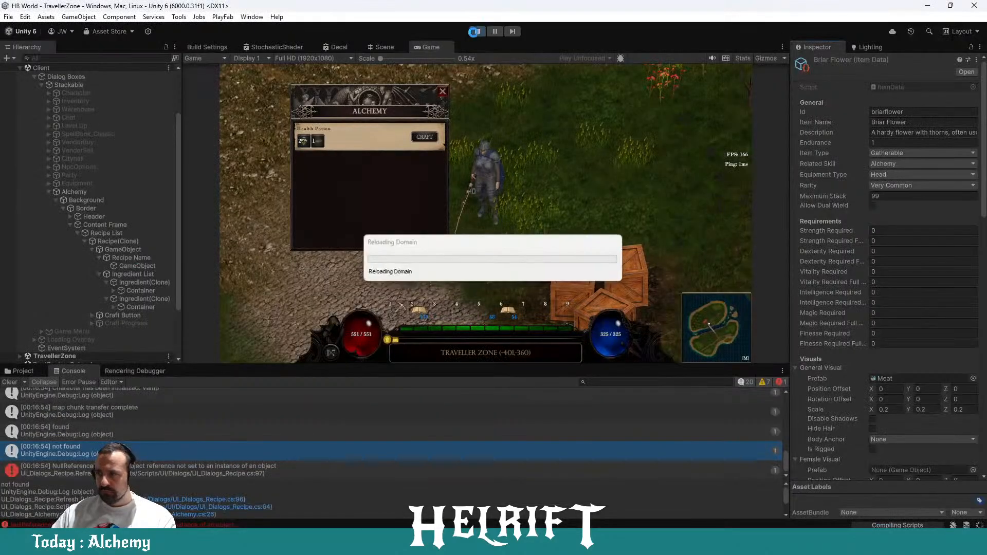
pyautogui.hotkey('alt', 'Tab')
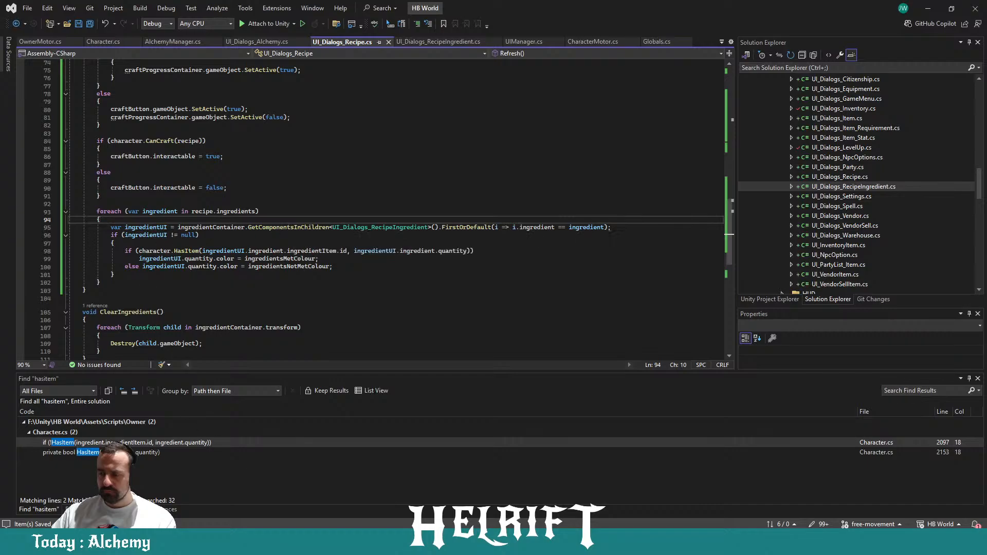
pyautogui.hotkey('alt', 'Tab')
pyautogui.click(477, 31)
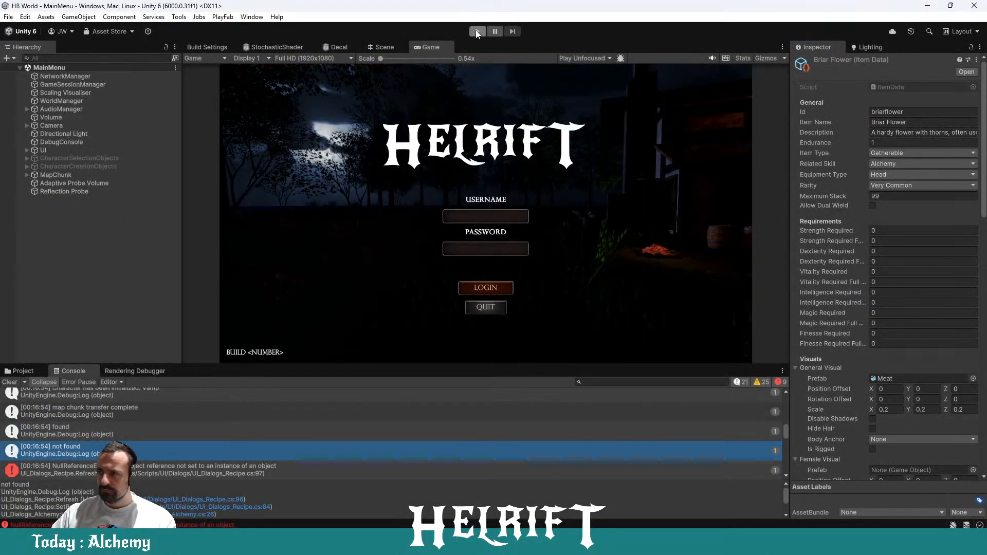
pyautogui.click(477, 31)
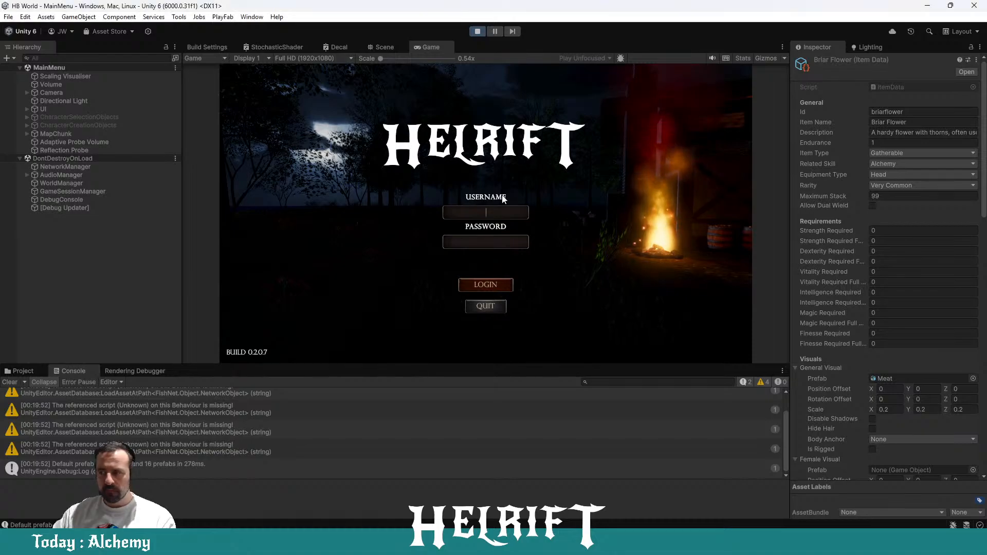
# Step: Log in to the game with the account username and password
pyautogui.press('Tab')
pyautogui.write('***********')
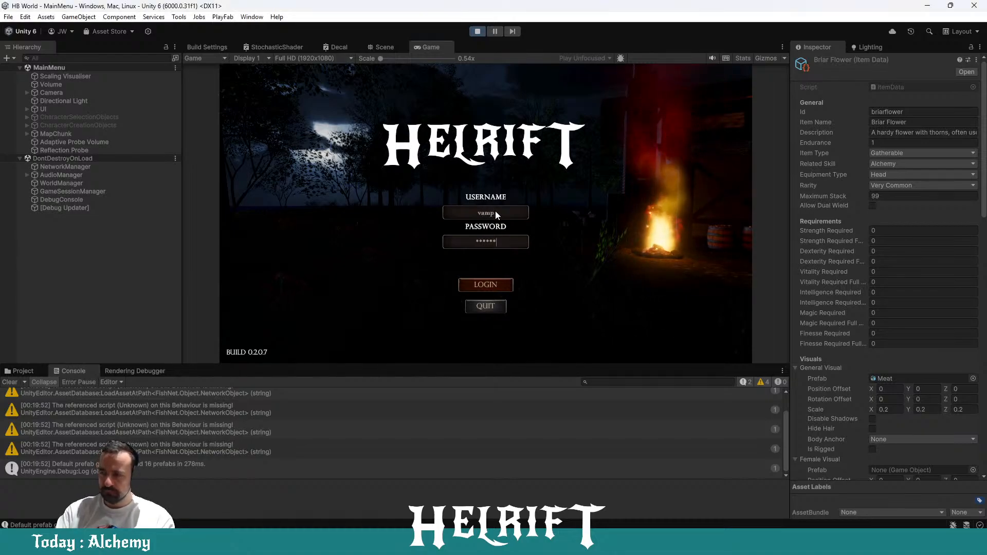
pyautogui.press('Return')
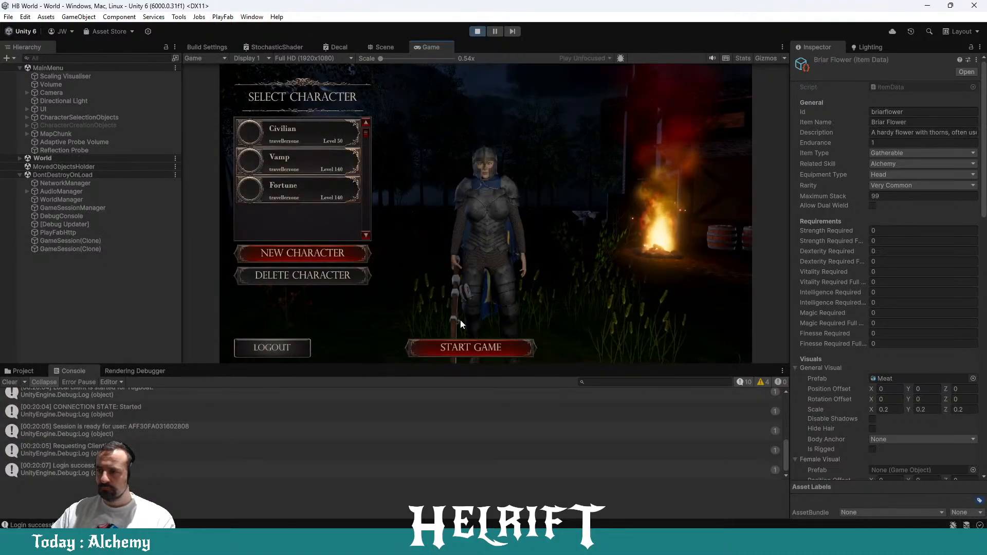
# Step: Start the game with the Fortune character and open the Alchemy dialog
pyautogui.click(464, 337)
pyautogui.click(483, 234)
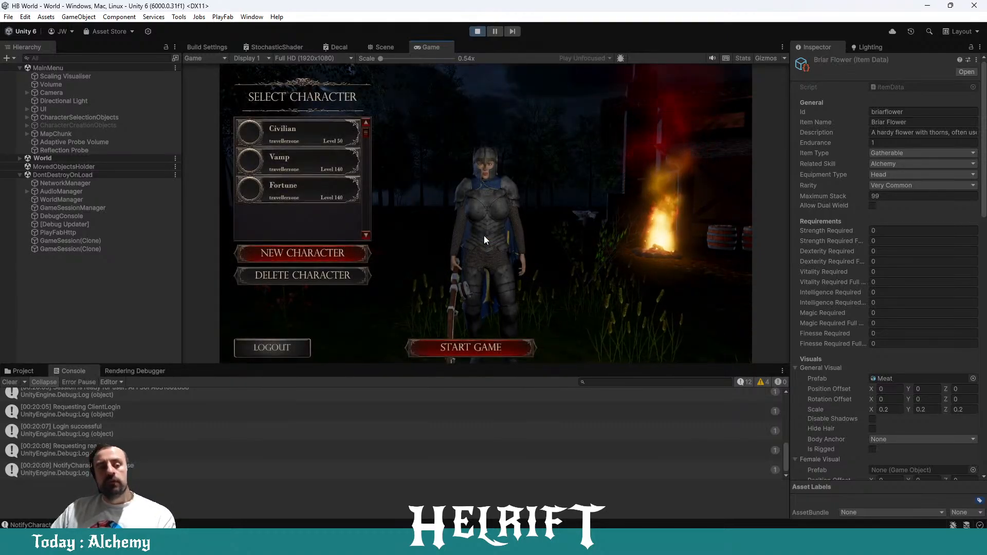
pyautogui.click(316, 196)
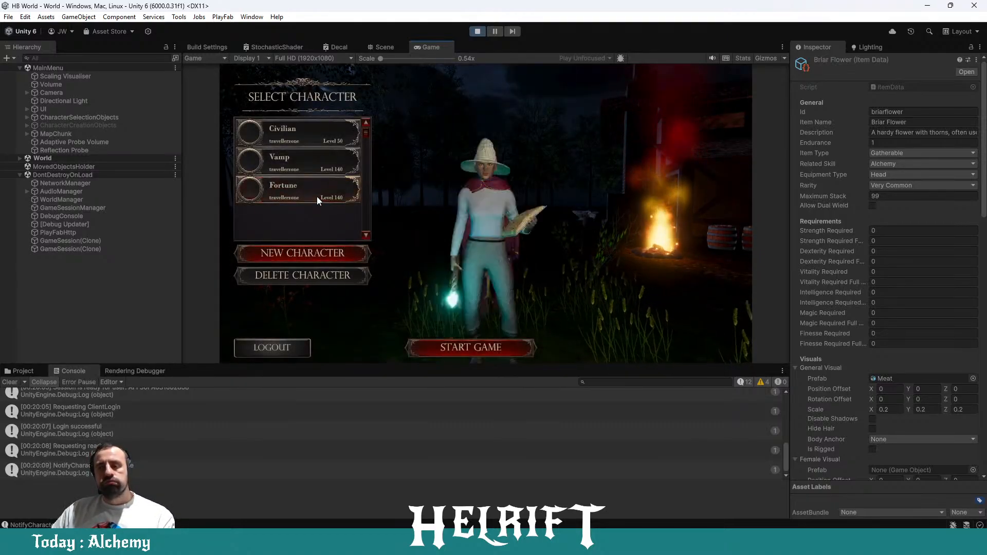
pyautogui.click(475, 347)
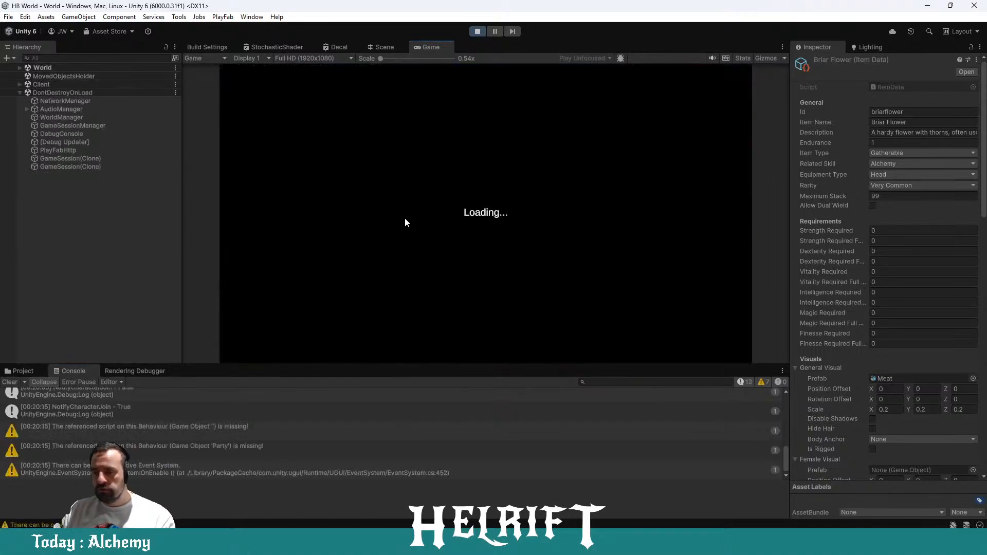
pyautogui.scroll(4, 472, 263)
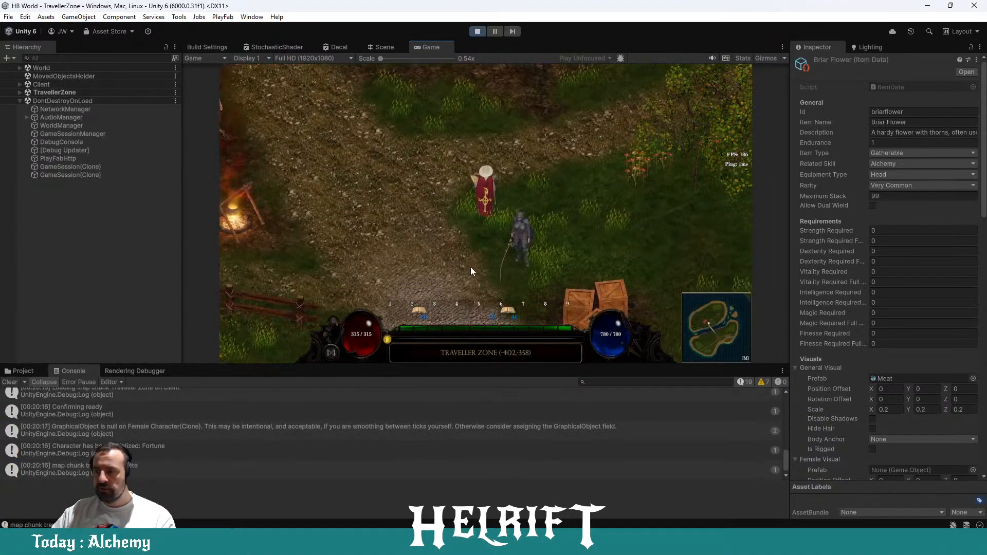
pyautogui.press('c')
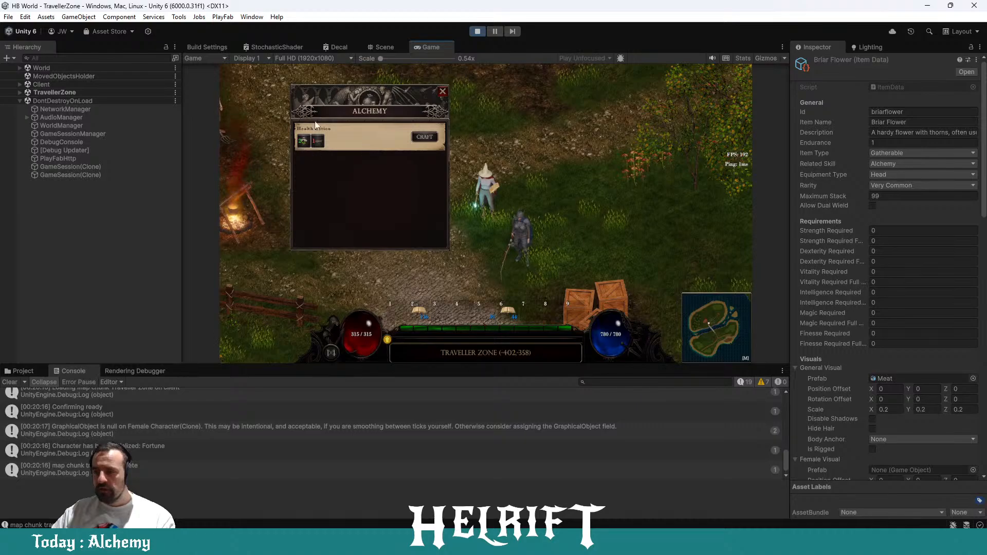
# Step: Reposition the Alchemy dialog, open the inventory beside it and look through the carried items for recipe ingredients
pyautogui.moveTo(335, 100)
pyautogui.mouseDown()
pyautogui.moveTo(355, 112)
pyautogui.moveTo(346, 114)
pyautogui.mouseUp()
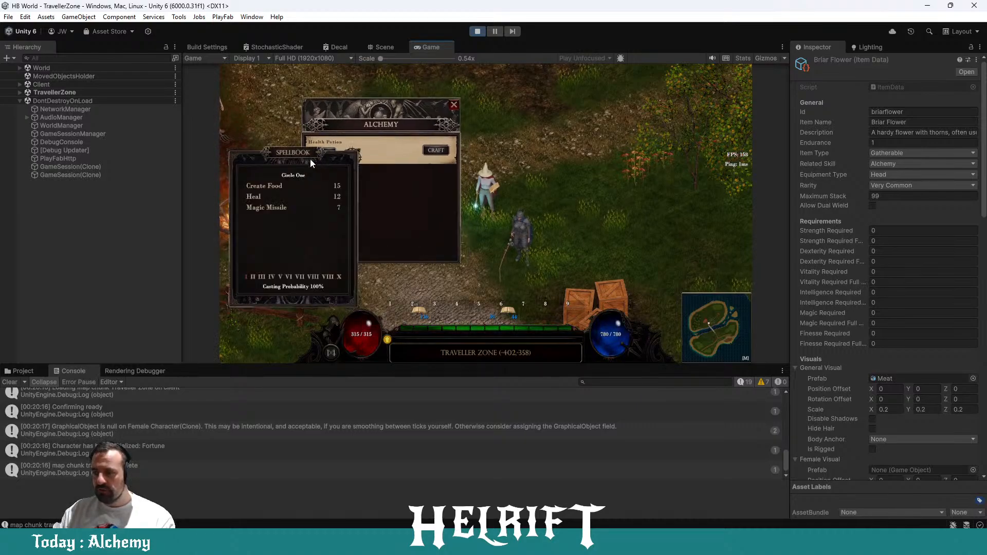
pyautogui.click(311, 155)
pyautogui.moveTo(282, 97); pyautogui.dragTo(622, 98)
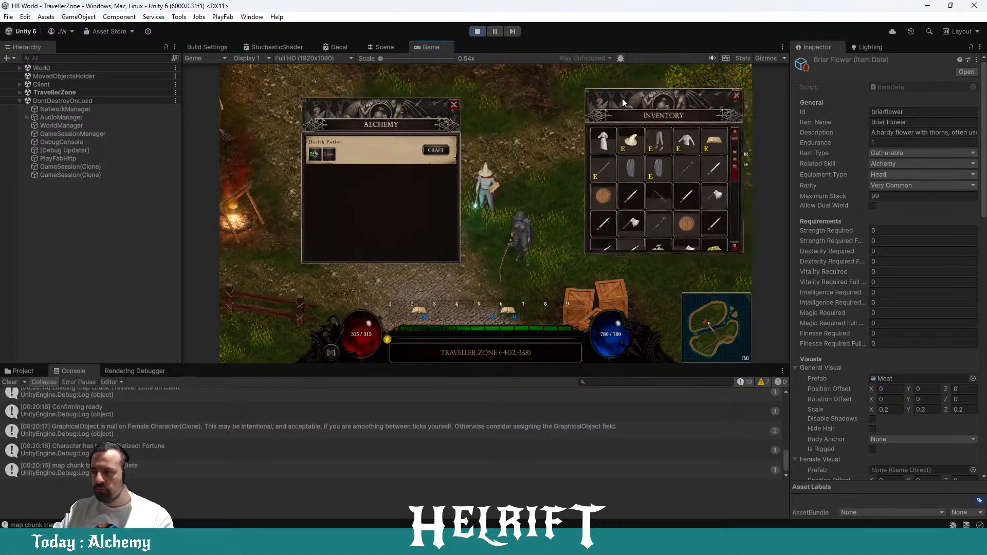
pyautogui.scroll(-3, 635, 172)
pyautogui.scroll(4, 627, 186)
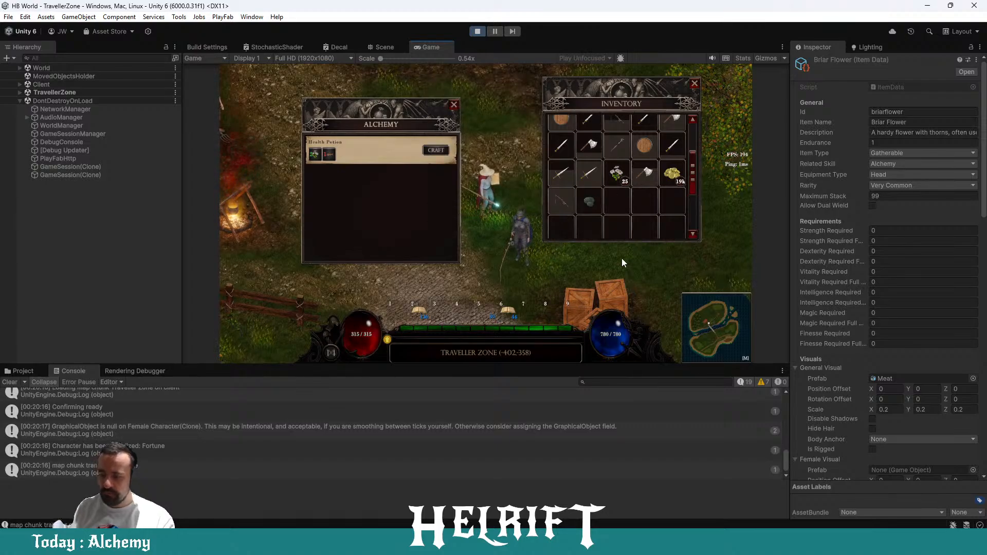
# Step: Try to add an ingredient to the character's inventory with the /giveitem chat command
pyautogui.press('Return')
pyautogui.write('/giveitem br')
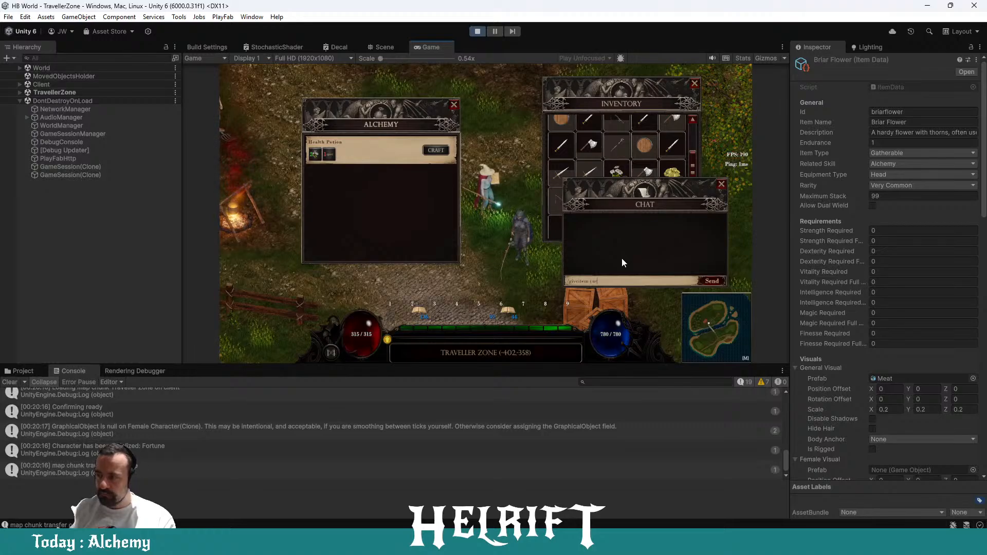
pyautogui.press('Return')
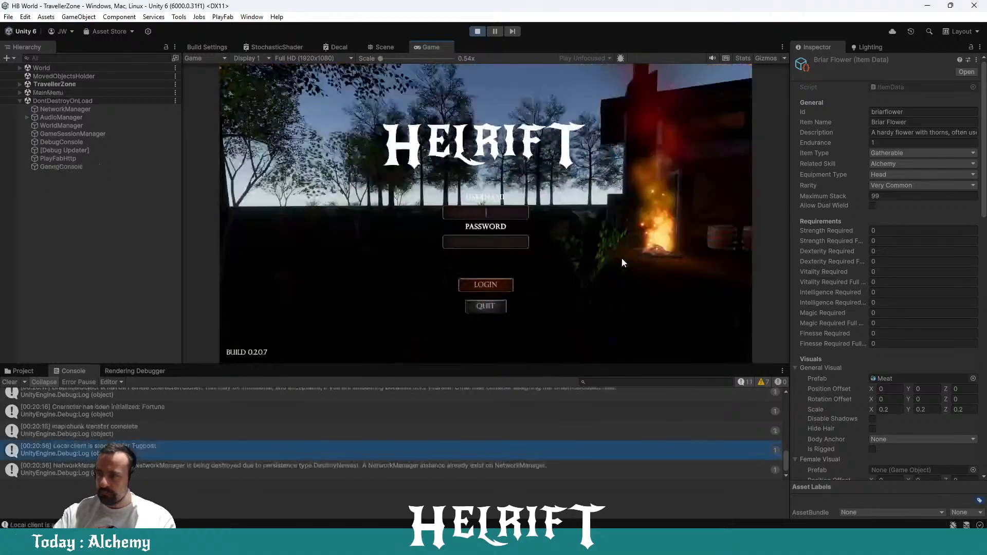
# Step: Log in with the account username and password and enter the game with that account's character
pyautogui.write('vamp')
pyautogui.press('Tab')
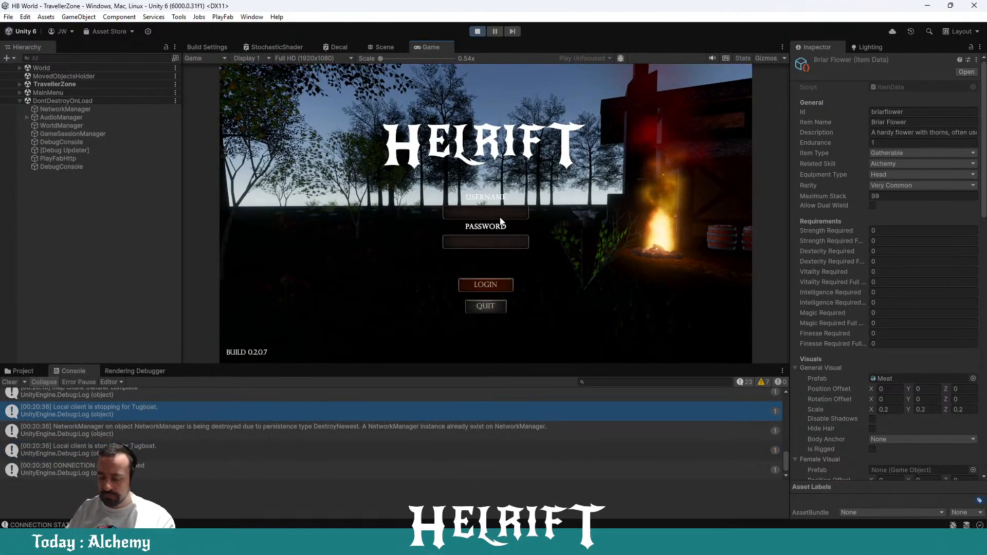
pyautogui.write('************')
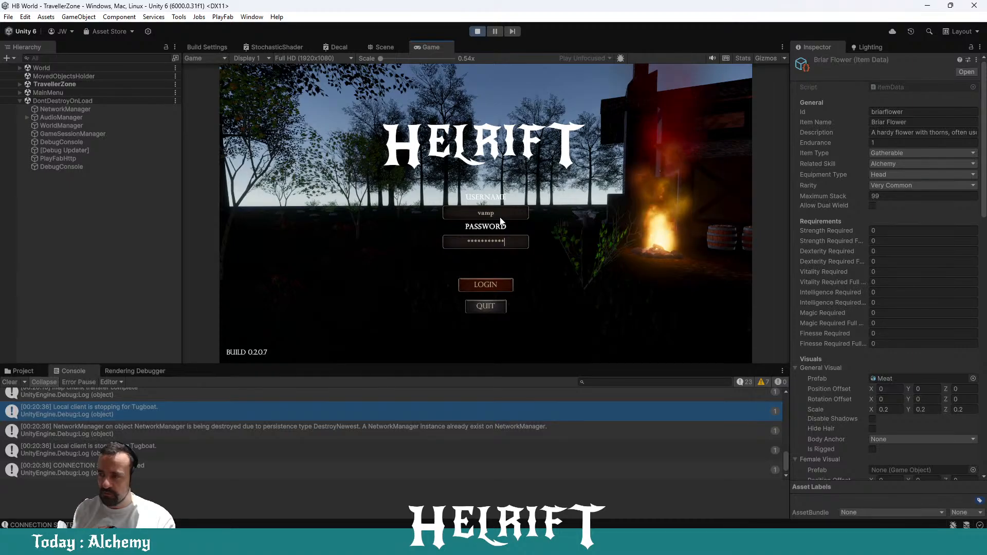
pyautogui.press('Return')
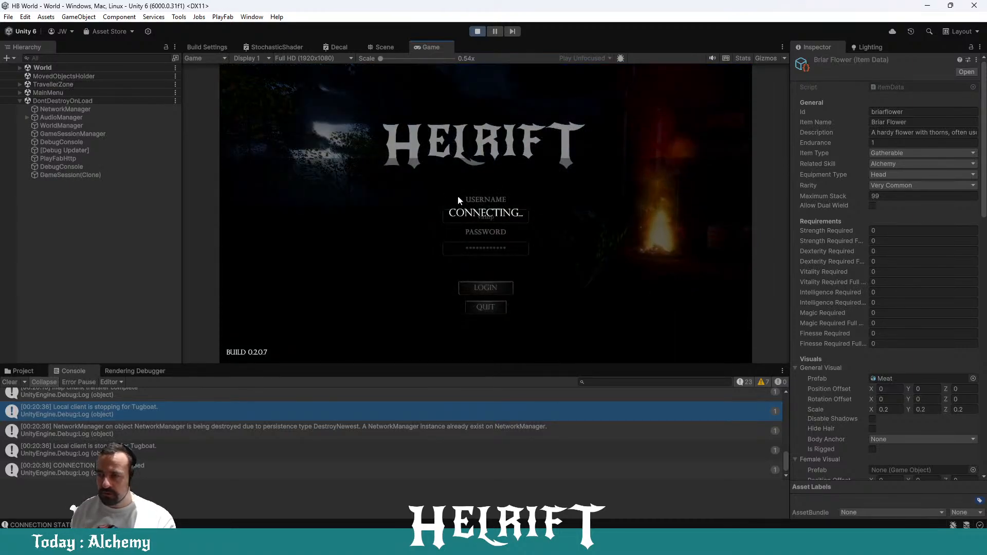
pyautogui.click(282, 158)
pyautogui.click(511, 342)
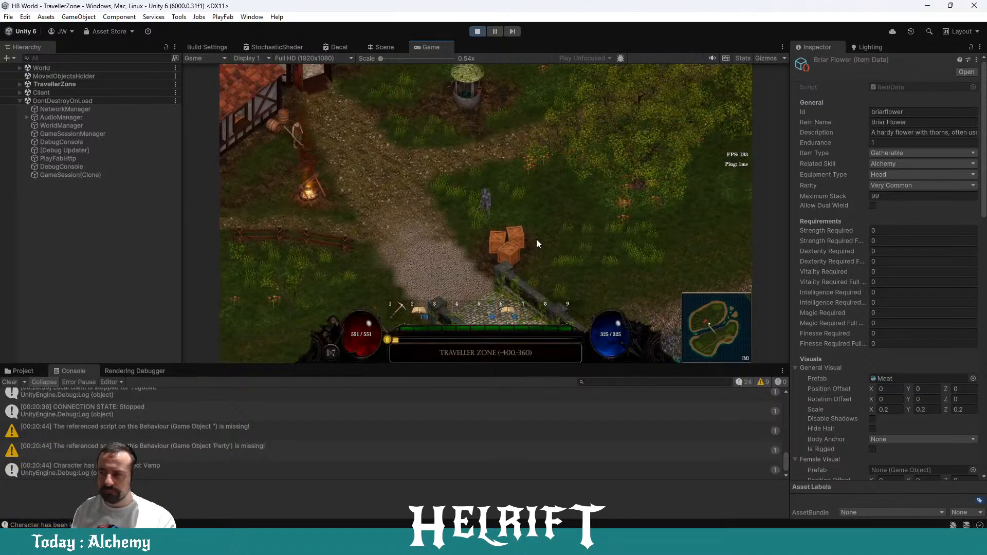
# Step: Open the Alchemy dialog and give the character a carp with the /giveitem carp chat command
pyautogui.press('F9')
pyautogui.scroll(5, 504, 249)
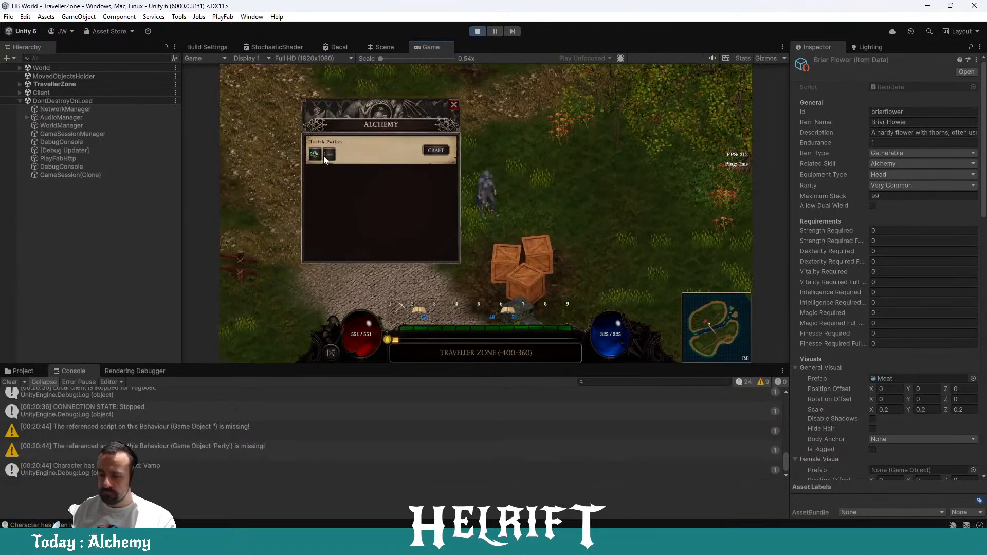
pyautogui.press('F7')
pyautogui.press('F7')
pyautogui.press('Return')
pyautogui.write('/giveite')
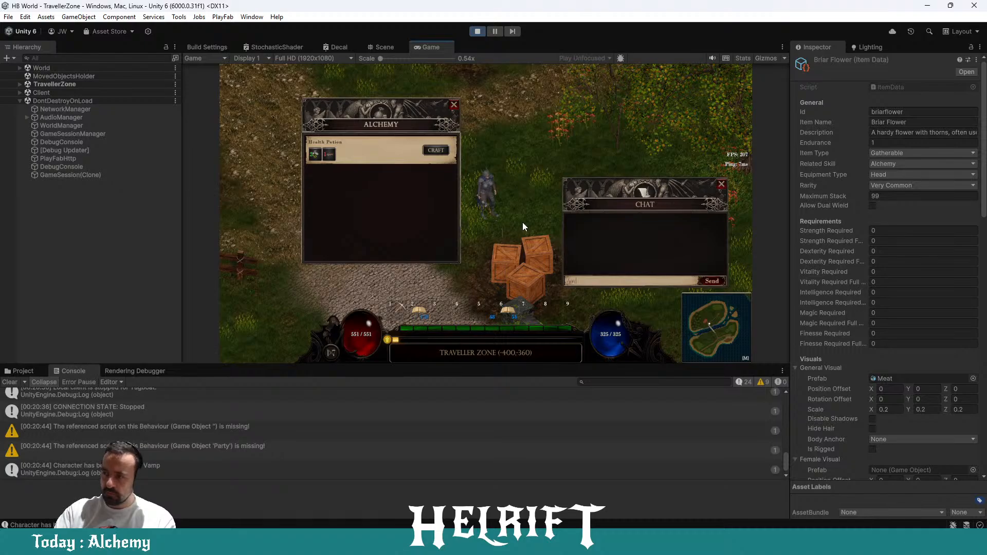
pyautogui.write('m carp')
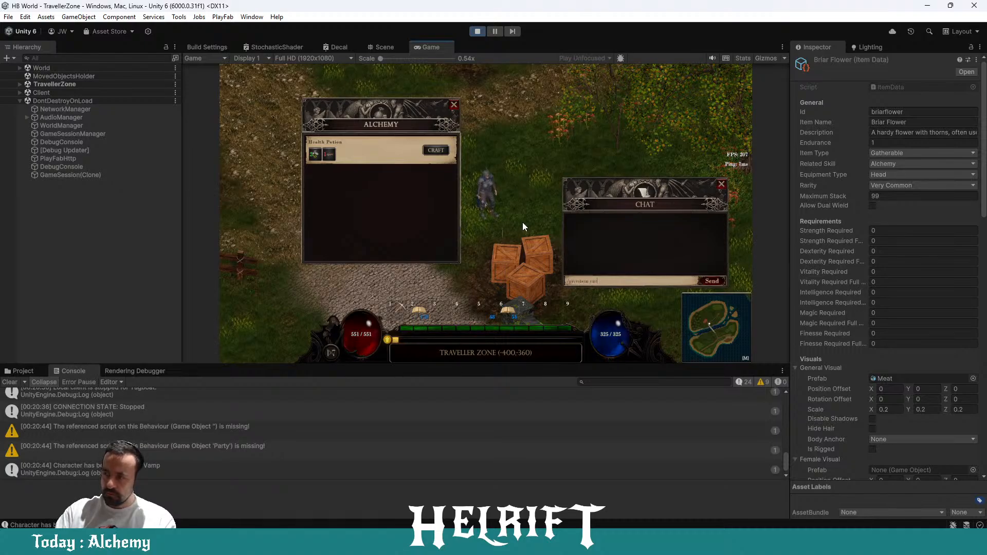
pyautogui.press('Return')
# Step: Reopen the Alchemy dialog to refresh its ingredients and craft a Health Potion
pyautogui.press('F9')
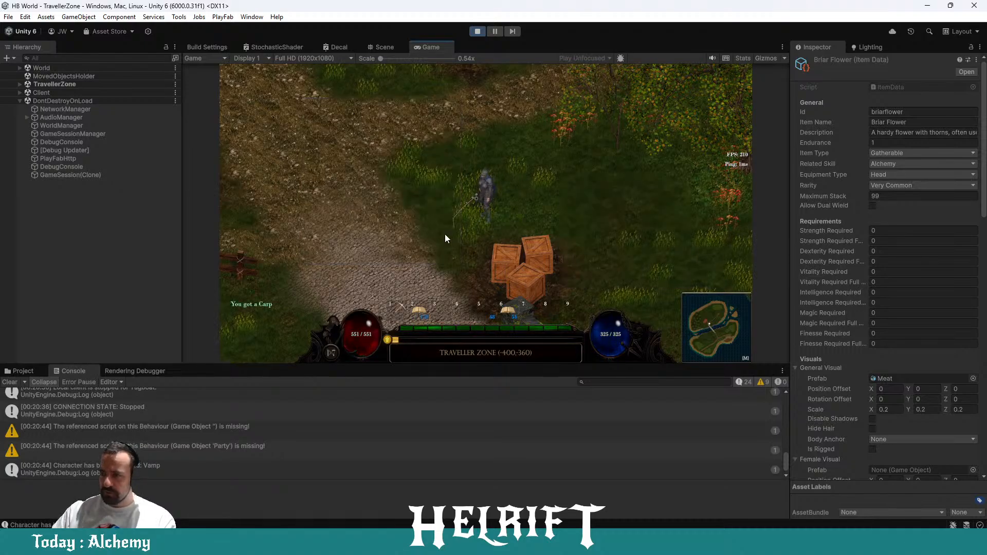
pyautogui.press('F9')
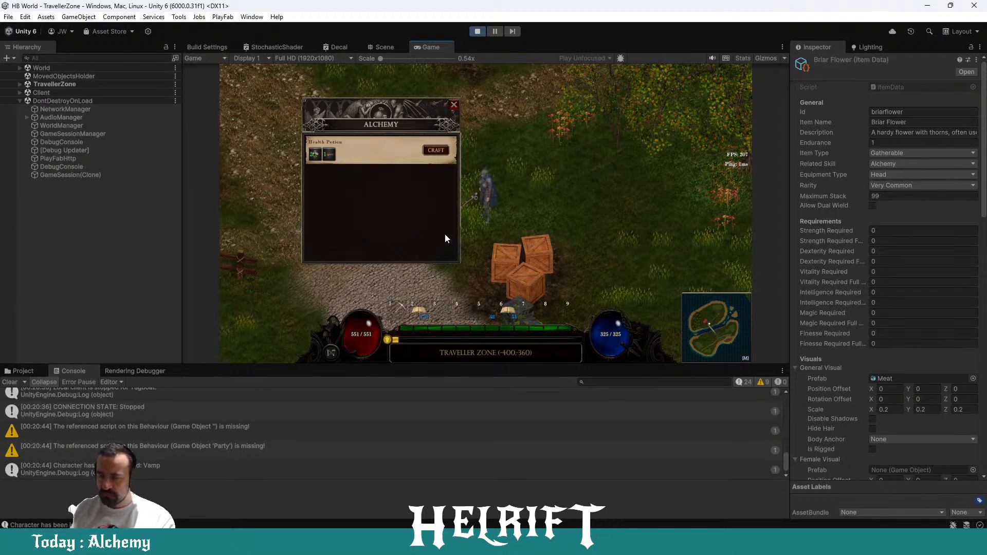
pyautogui.click(433, 153)
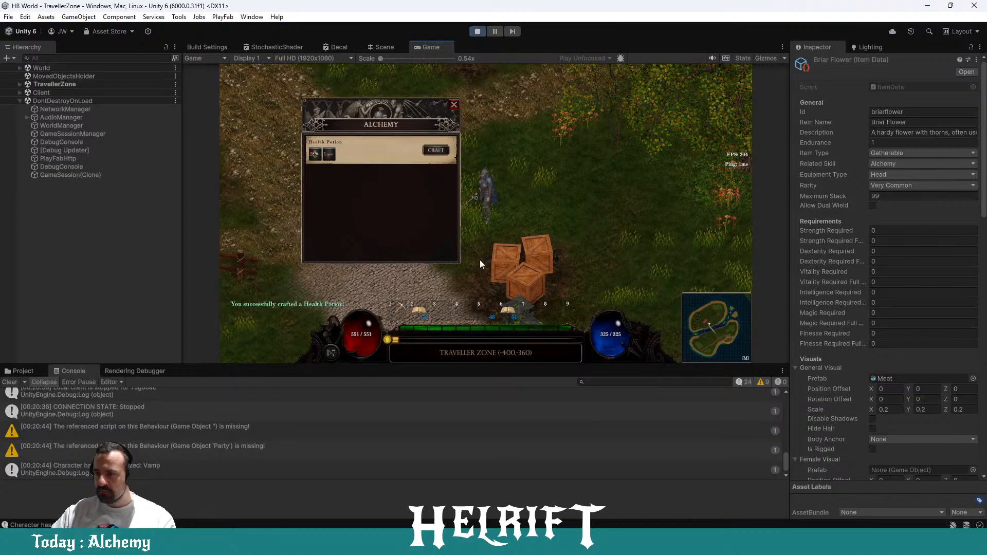
# Step: Walk the character around the village paths with the Alchemy dialog left open
pyautogui.moveTo(417, 281)
pyautogui.mouseDown()
pyautogui.moveTo(378, 264)
pyautogui.moveTo(282, 128)
pyautogui.mouseUp()
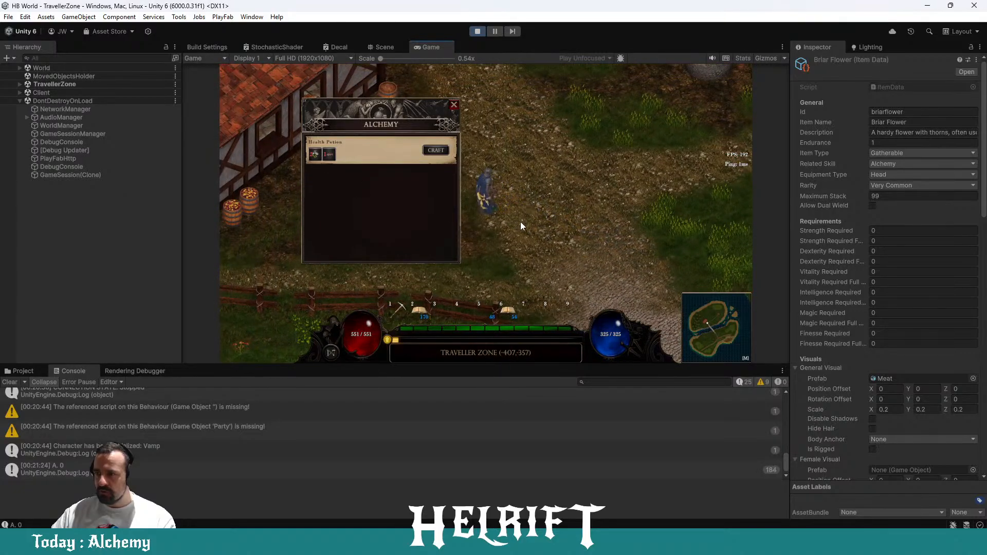
pyautogui.click(567, 170)
pyautogui.moveTo(568, 170)
pyautogui.mouseDown()
pyautogui.moveTo(566, 230)
pyautogui.moveTo(523, 270)
pyautogui.mouseUp()
pyautogui.press('F7')
pyautogui.press('F7')
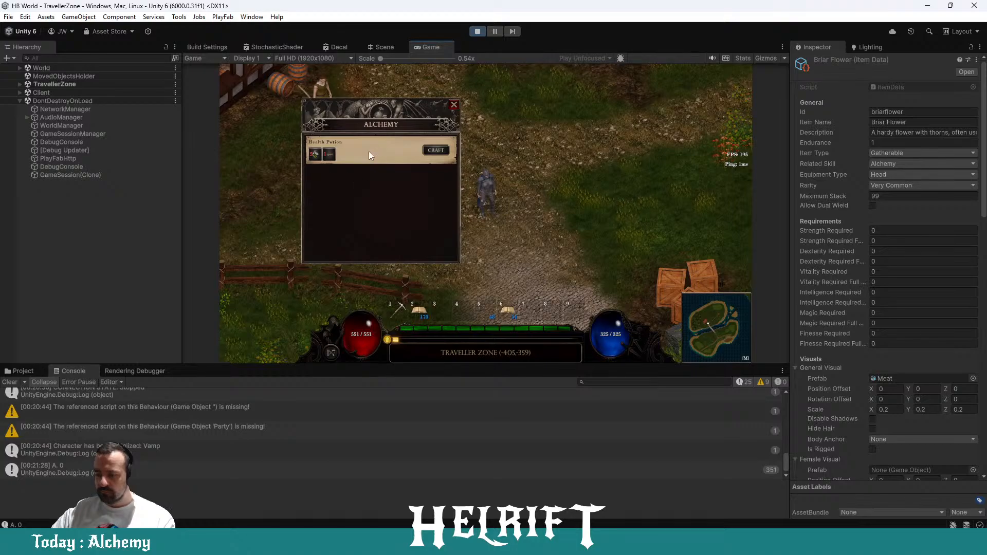
# Step: Inspect the Health Potion in the inventory, use it repeatedly and close the inventory
pyautogui.press('i')
pyautogui.moveTo(589, 160)
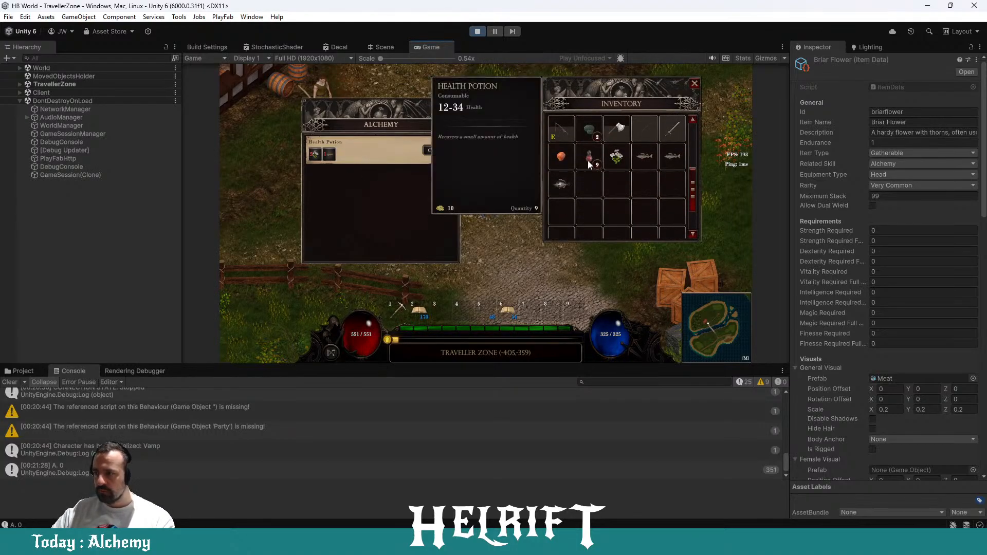
pyautogui.doubleClick(588, 161)
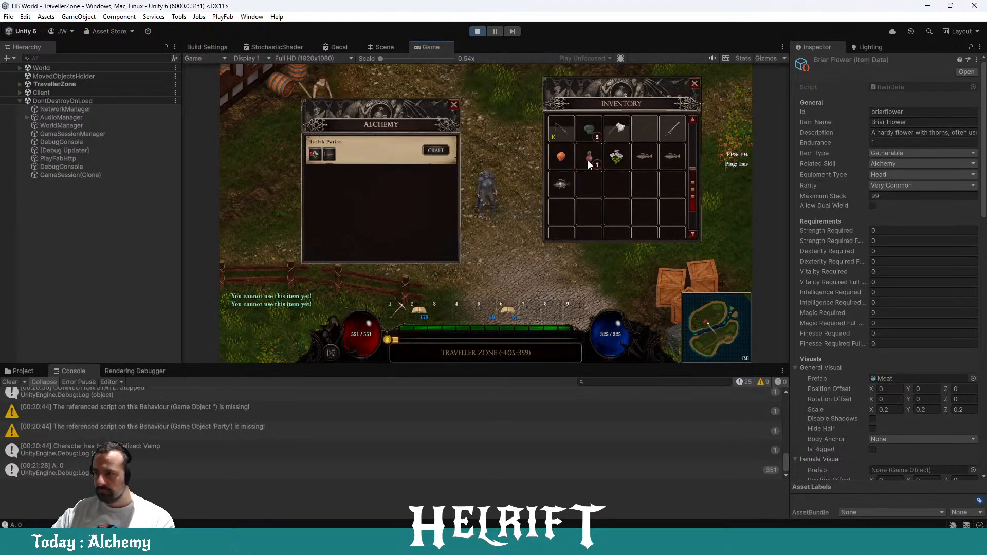
pyautogui.doubleClick(588, 160)
pyautogui.press('i')
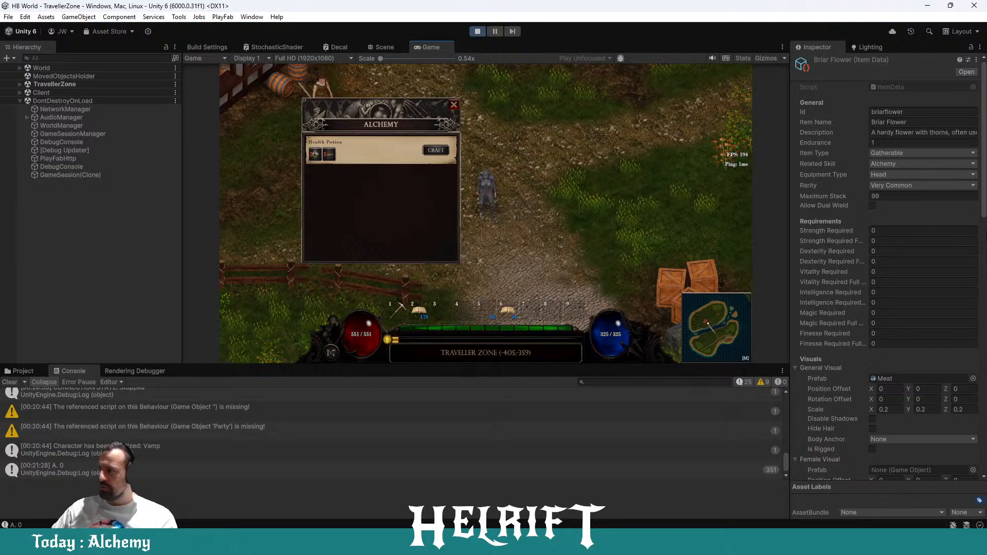
# Step: Review the Briar Flower item data including its thumbnail sprite, and move the Alchemy dialog slightly lower
pyautogui.scroll(-5, 884, 267)
pyautogui.scroll(-10, 983, 452)
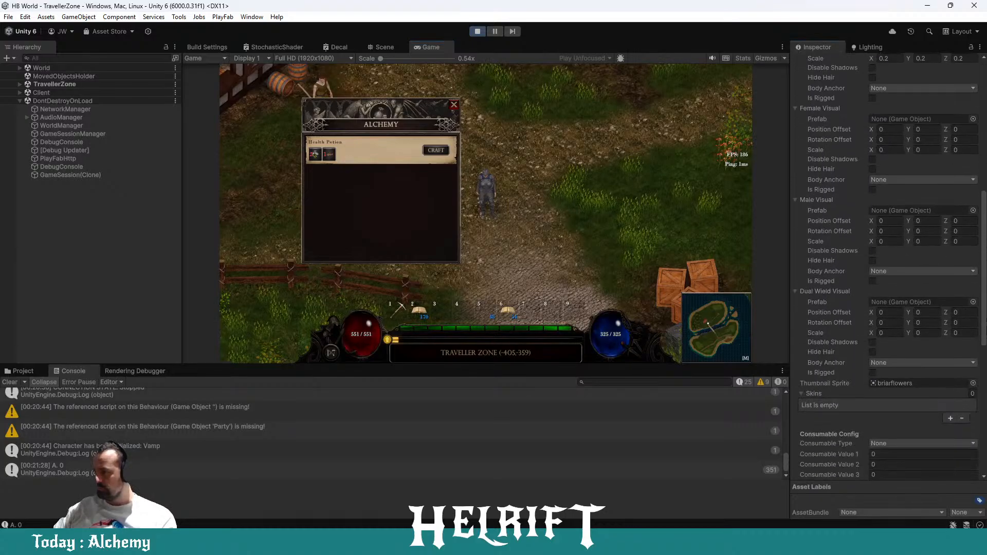
pyautogui.scroll(6, 977, 360)
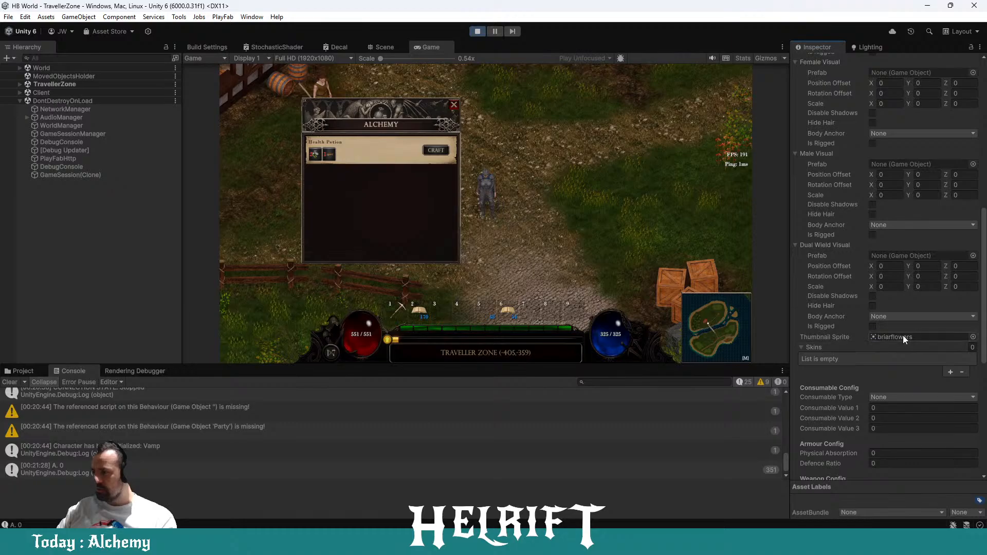
pyautogui.scroll(8, 984, 299)
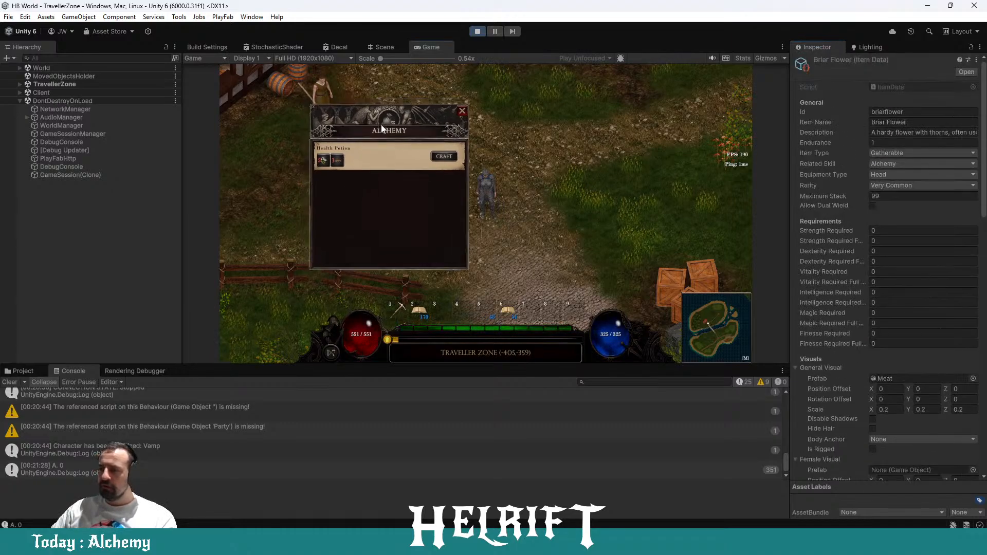
pyautogui.moveTo(381, 125); pyautogui.dragTo(387, 146)
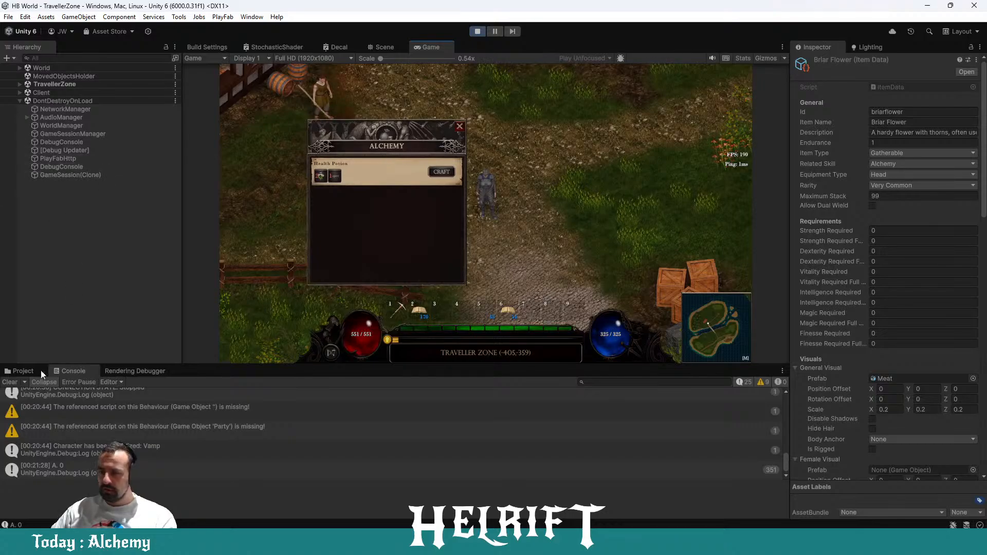
# Step: Find the Alchemy prefab in Assets/Prefabs/UI/Dialogs and open it for editing
pyautogui.click(23, 371)
pyautogui.scroll(-3, 95, 450)
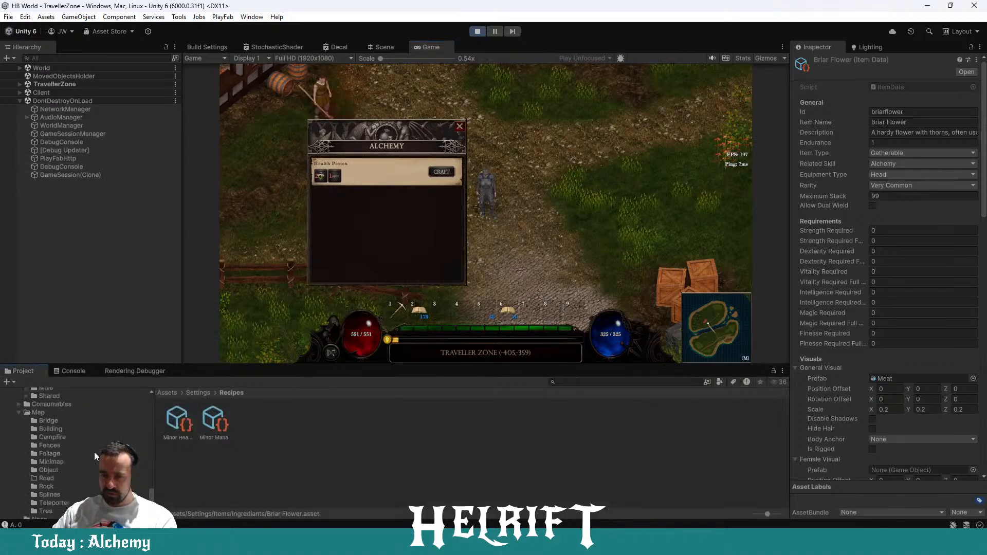
pyautogui.scroll(-3, 95, 451)
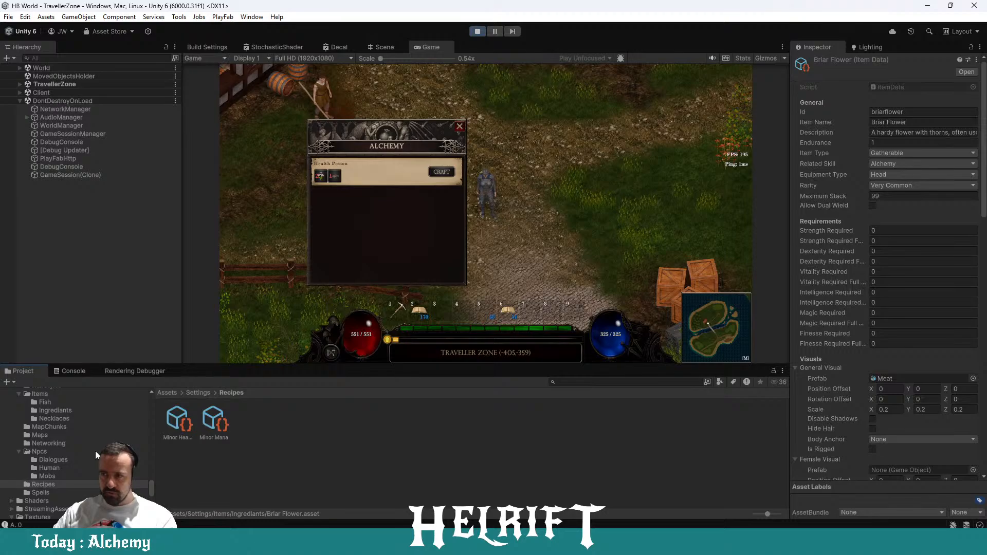
pyautogui.scroll(-5, 95, 451)
pyautogui.scroll(10, 91, 453)
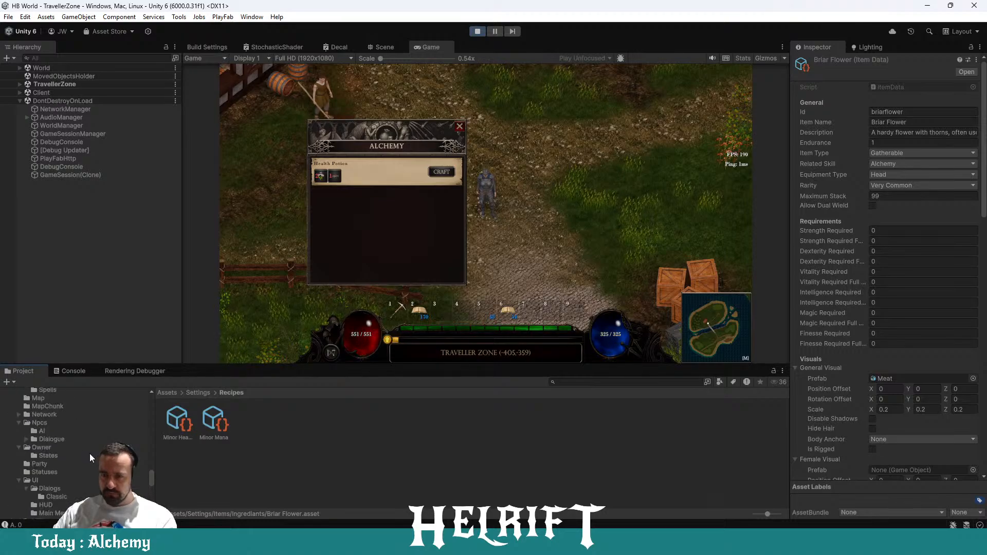
pyautogui.scroll(10, 89, 430)
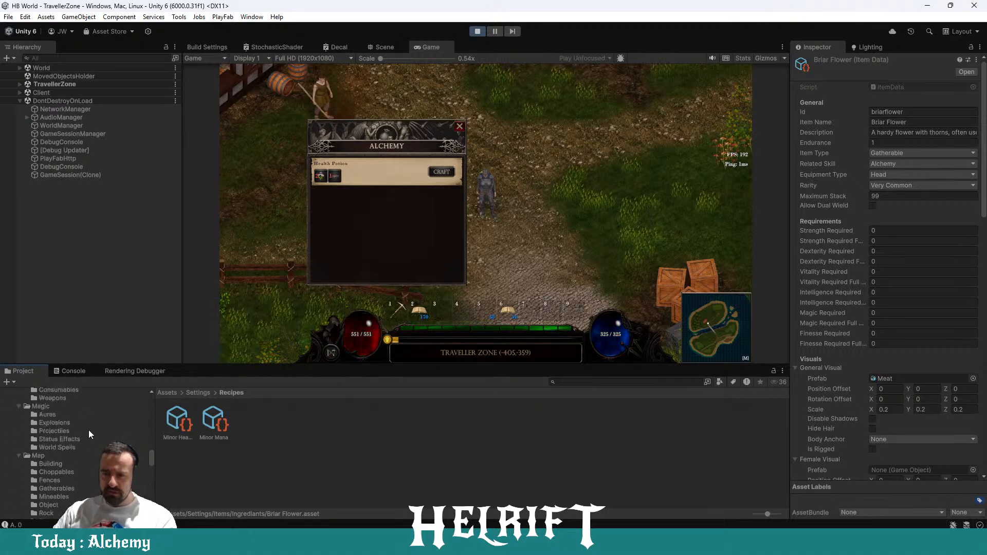
pyautogui.scroll(-3, 88, 432)
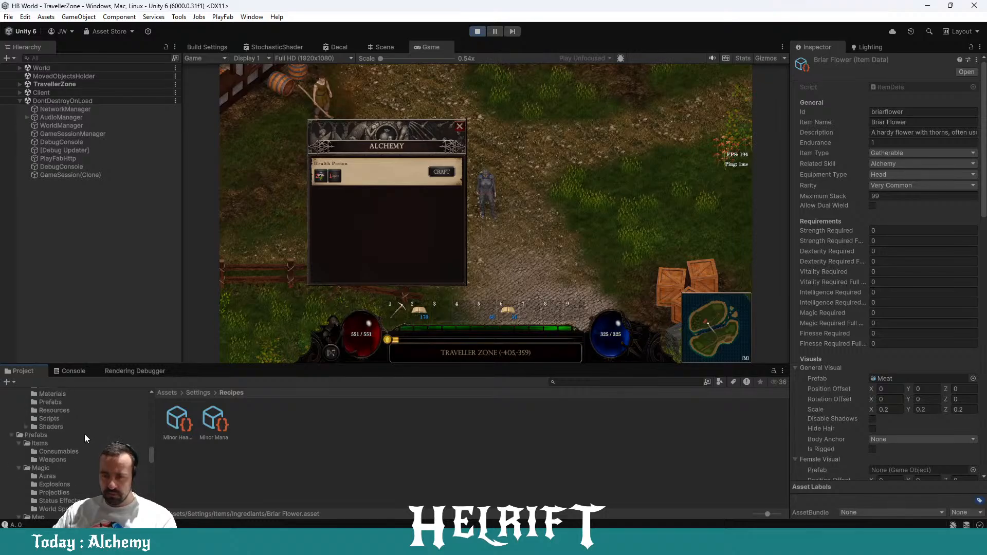
pyautogui.scroll(-8, 75, 444)
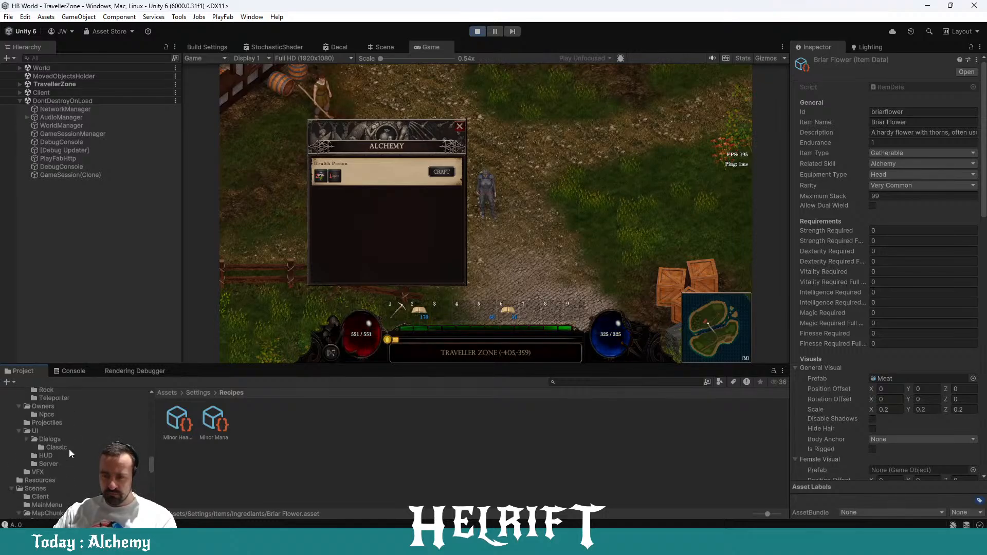
pyautogui.click(58, 439)
pyautogui.doubleClick(215, 420)
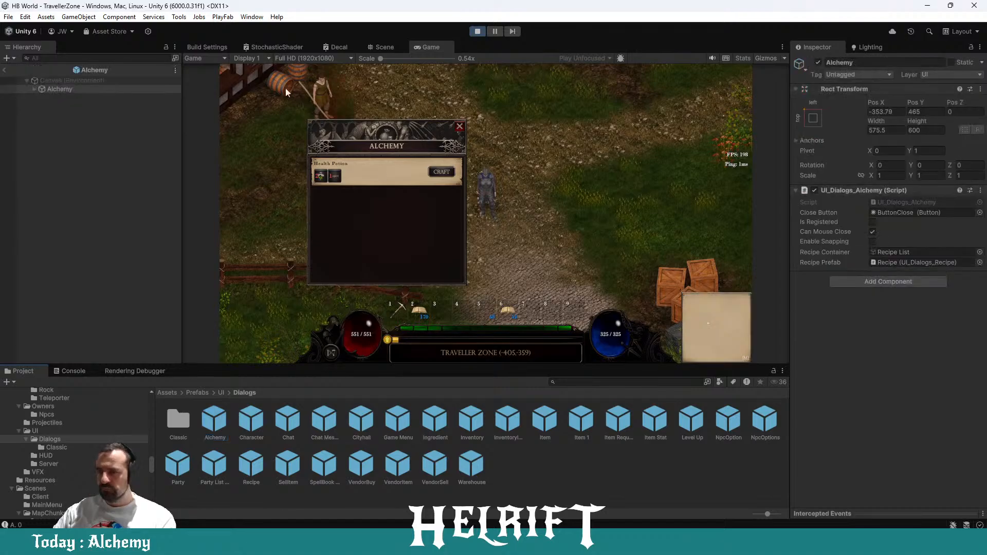
# Step: Remove bold from the Alchemy prefab's header title text
pyautogui.click(33, 90)
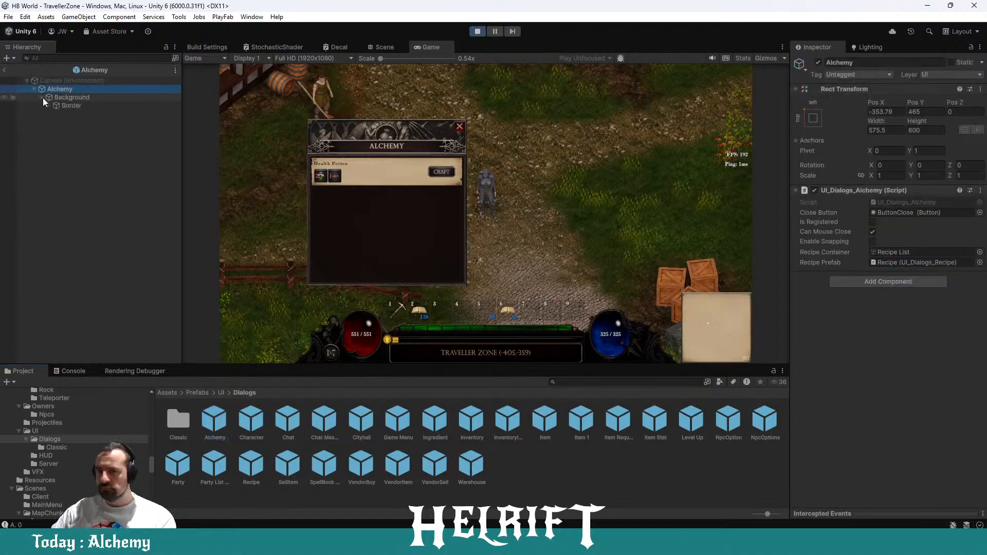
pyautogui.click(49, 105)
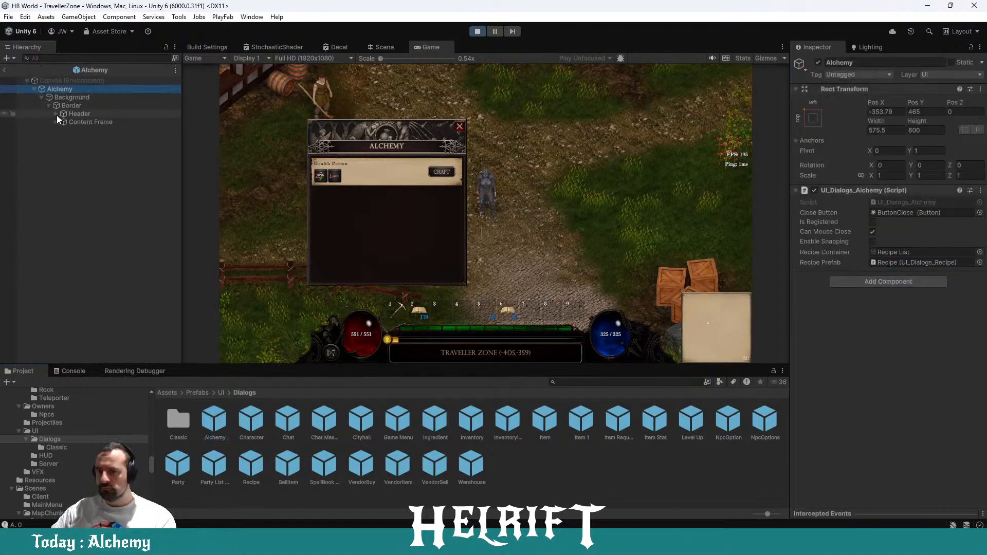
pyautogui.click(56, 114)
pyautogui.click(63, 139)
pyautogui.click(95, 147)
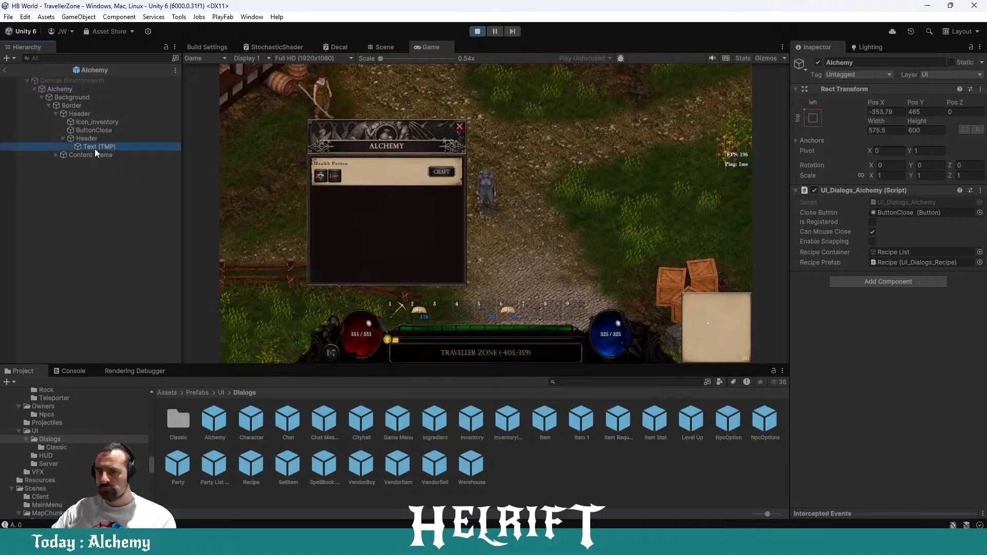
pyautogui.click(865, 267)
pyautogui.doubleClick(865, 264)
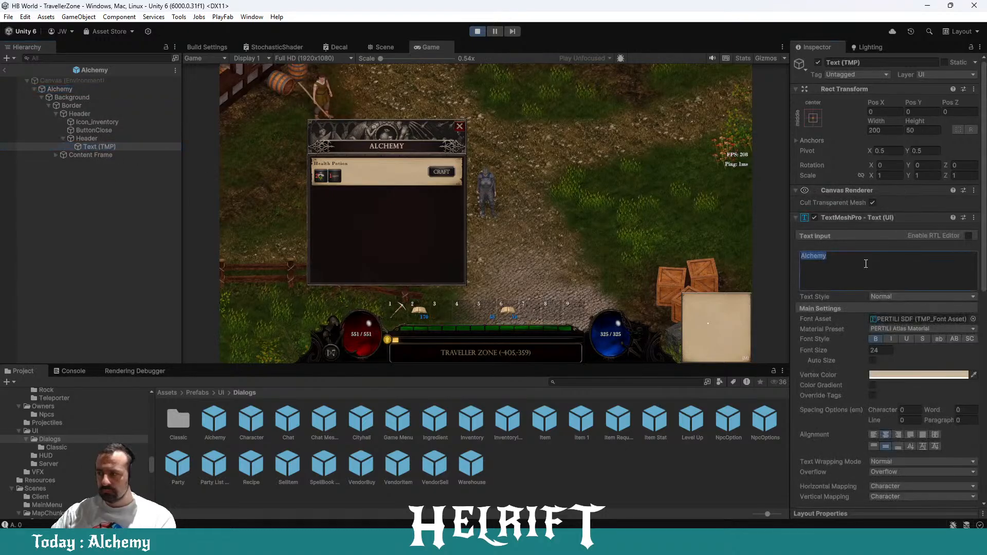
pyautogui.click(879, 339)
# Step: Close the open dialog, leave to character selection, choose the Vamp character and start the game again
pyautogui.press('Escape')
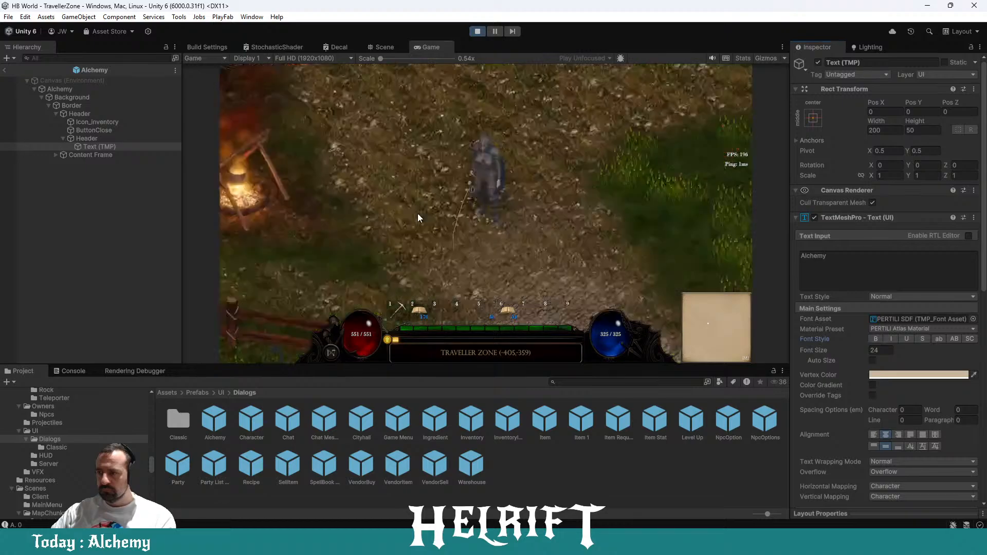
pyautogui.press('Escape')
pyautogui.click(287, 220)
pyautogui.click(302, 163)
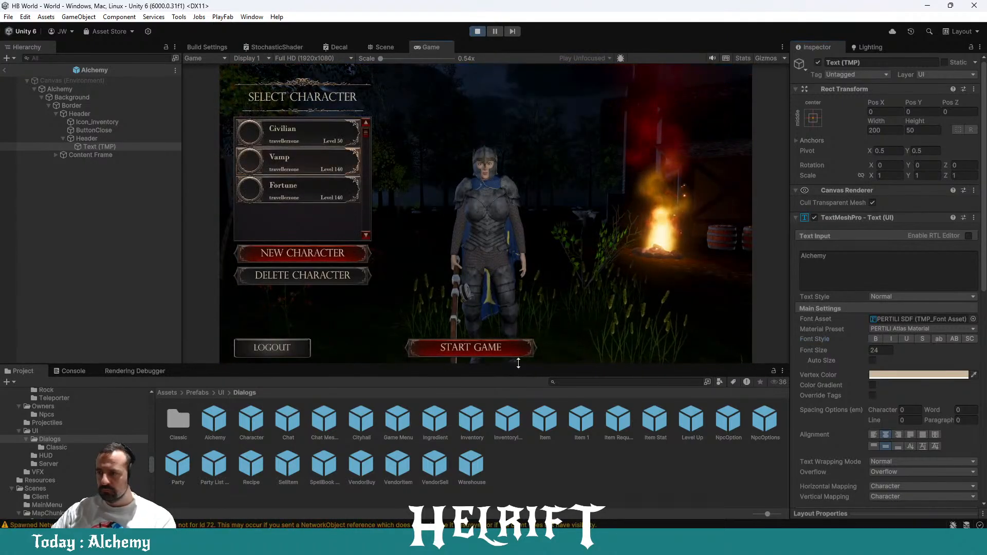
pyautogui.click(517, 351)
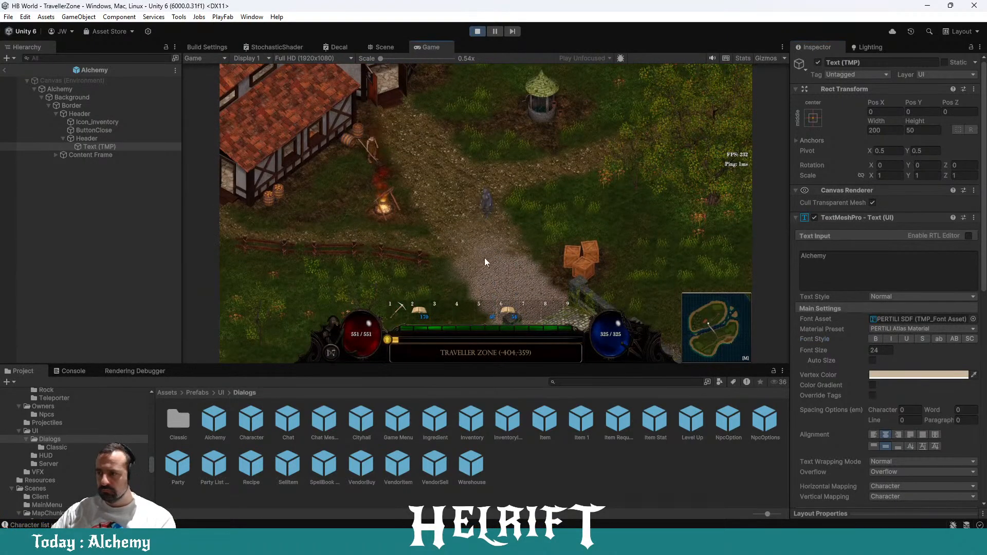
# Step: Zoom in on the character and open the Alchemy dialog to check its header title in game
pyautogui.scroll(8, 492, 252)
pyautogui.press('F7')
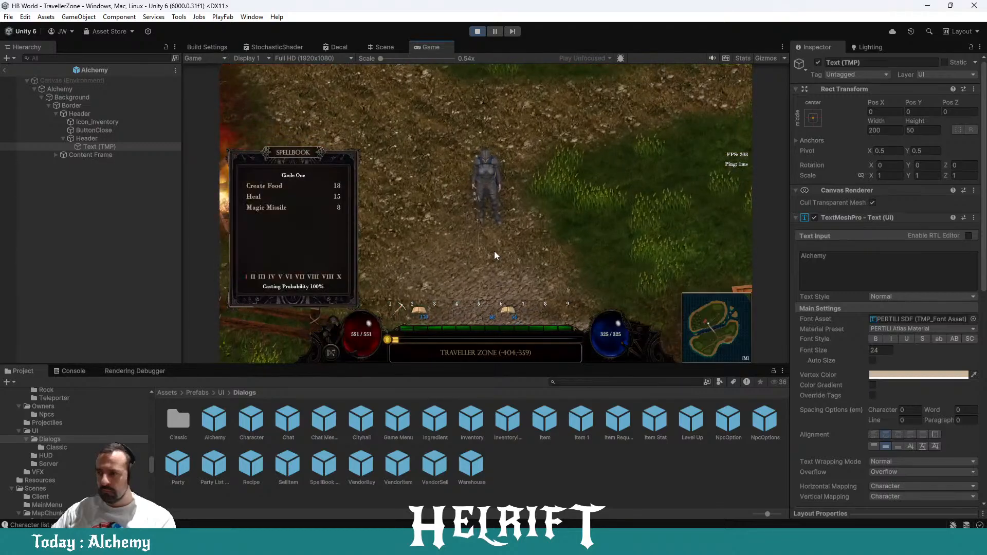
pyautogui.press('F7')
pyautogui.press('F8')
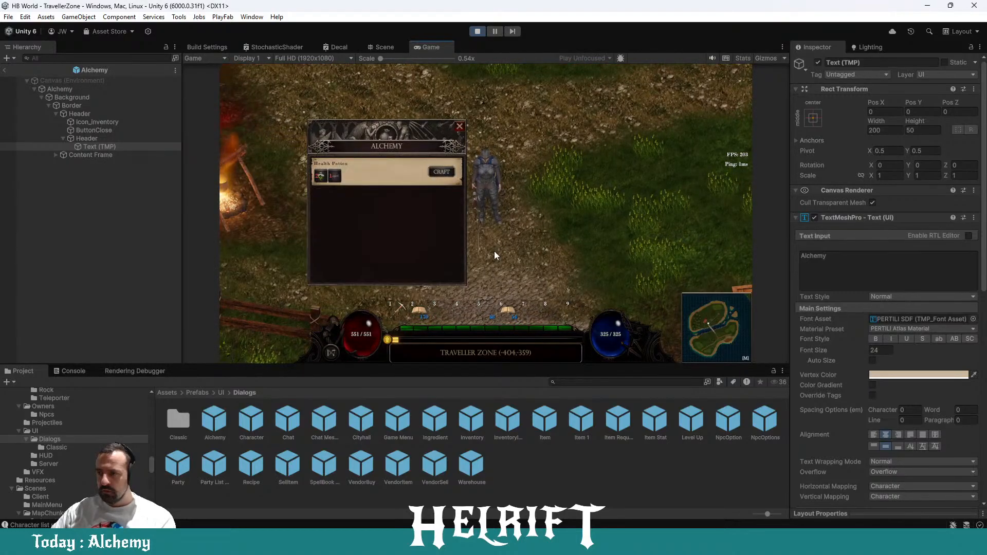
pyautogui.press('F7')
pyautogui.press('F7')
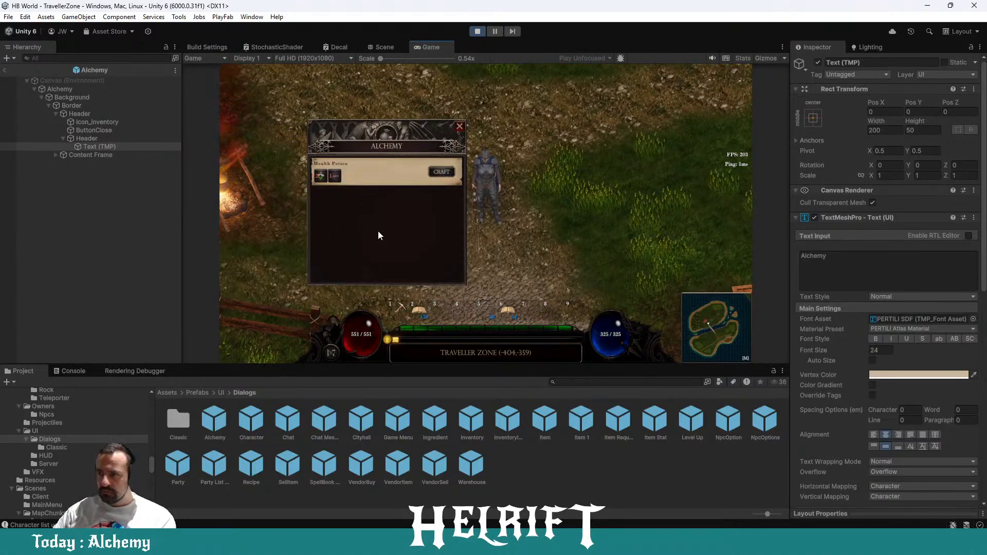
# Step: Open the inventory and reposition it and the Alchemy dialog so both sit apart with room for item tooltips
pyautogui.press('i')
pyautogui.moveTo(619, 100)
pyautogui.mouseDown()
pyautogui.moveTo(385, 155)
pyautogui.moveTo(422, 173)
pyautogui.moveTo(611, 113)
pyautogui.mouseUp()
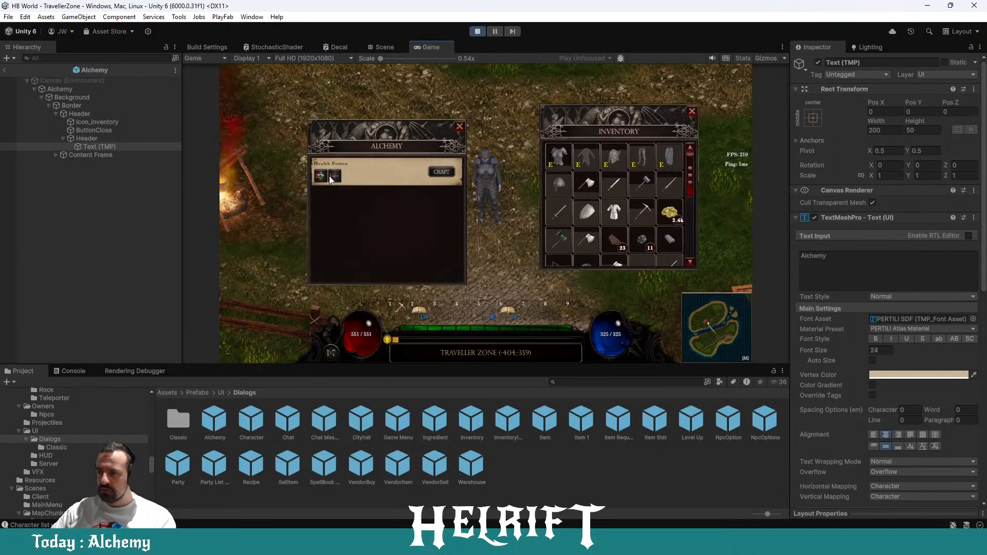
pyautogui.moveTo(381, 138)
pyautogui.mouseDown()
pyautogui.moveTo(325, 100)
pyautogui.moveTo(343, 100)
pyautogui.mouseUp()
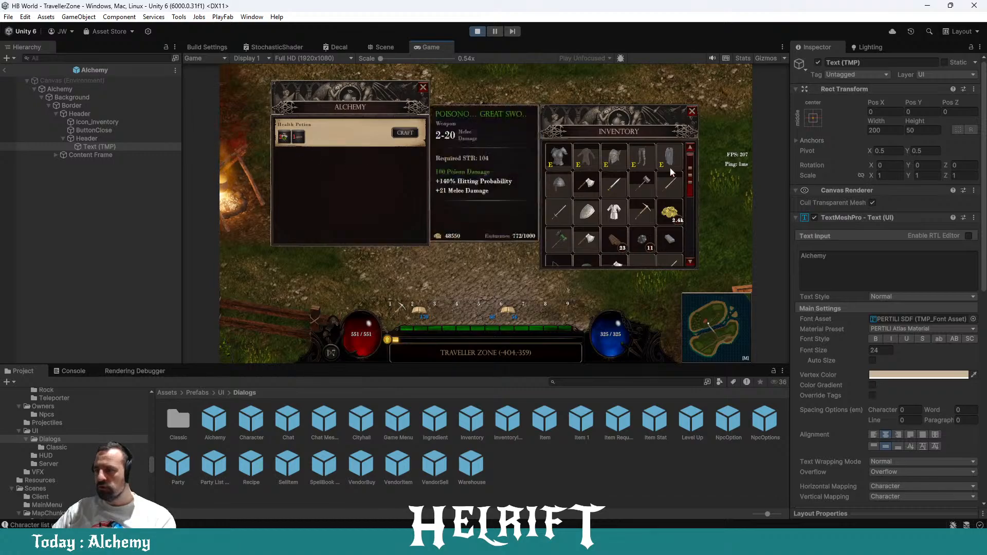
# Step: Browse the inventory item tooltips and use one Health Potion
pyautogui.moveTo(691, 179); pyautogui.dragTo(690, 157)
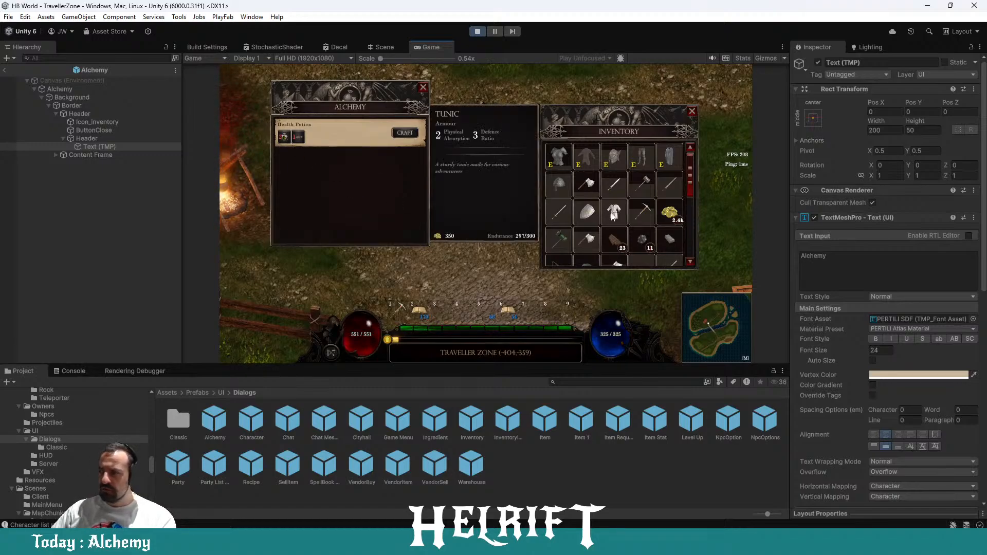
pyautogui.scroll(-5, 687, 214)
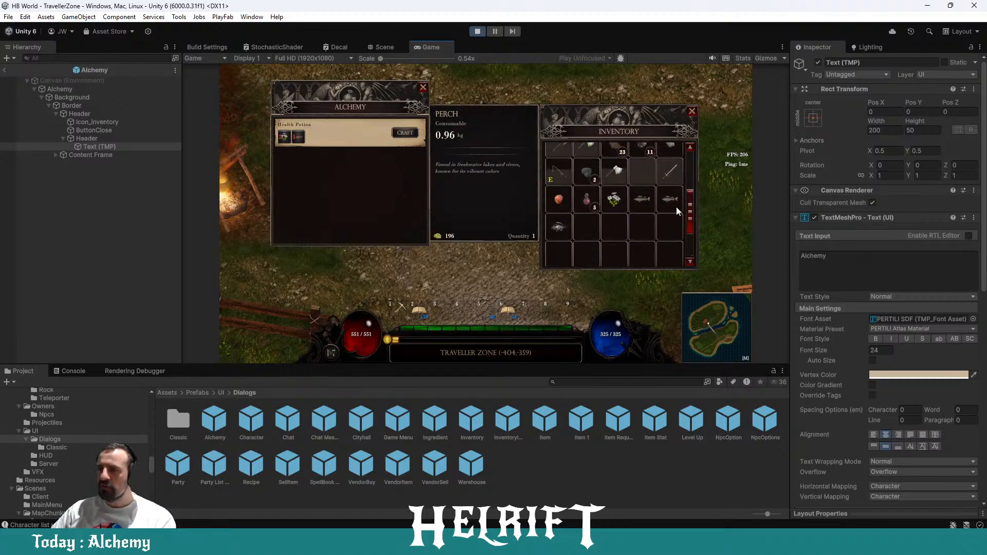
pyautogui.doubleClick(587, 205)
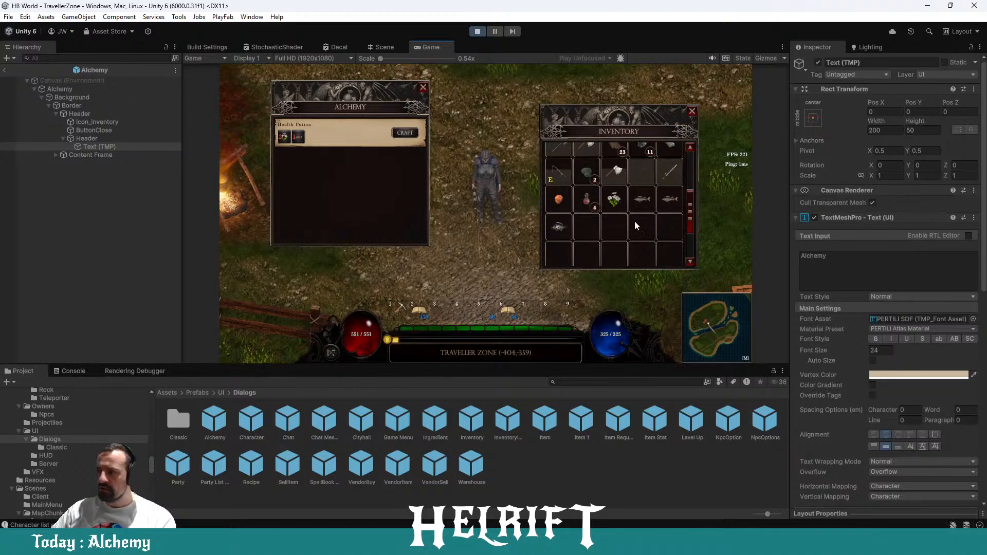
pyautogui.scroll(2, 635, 220)
pyautogui.scroll(3, 634, 184)
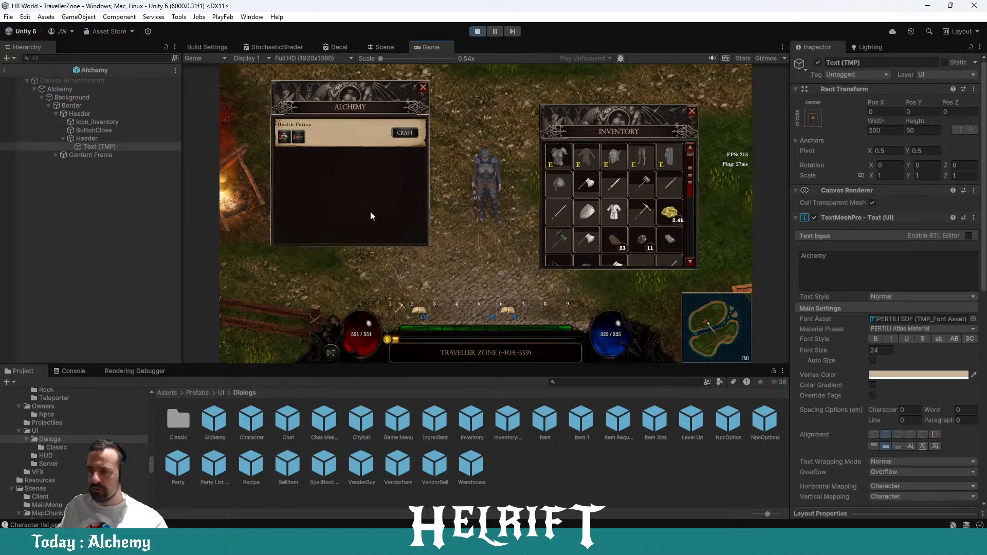
# Step: Close the Alchemy and Inventory dialogs and walk the character a short way up the path
pyautogui.click(423, 87)
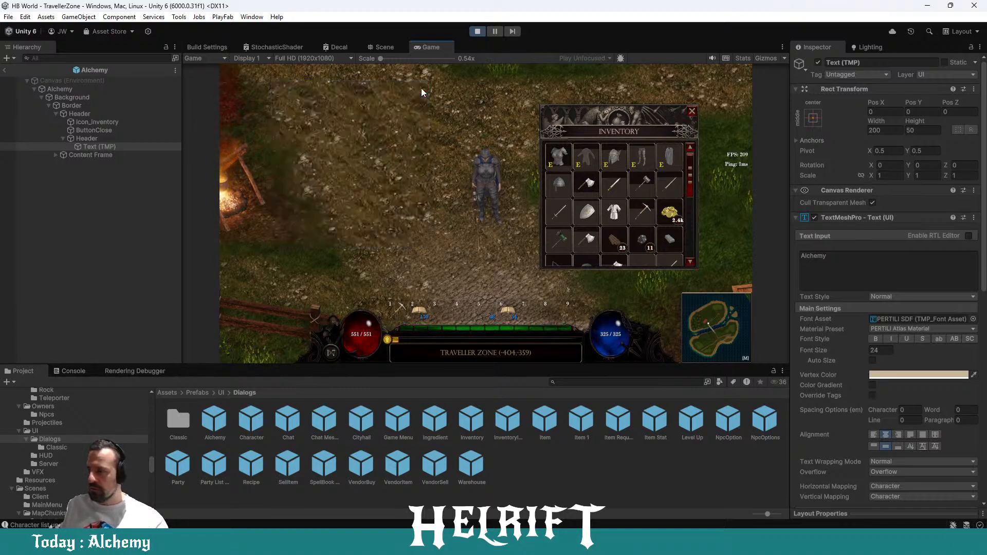
pyautogui.click(692, 111)
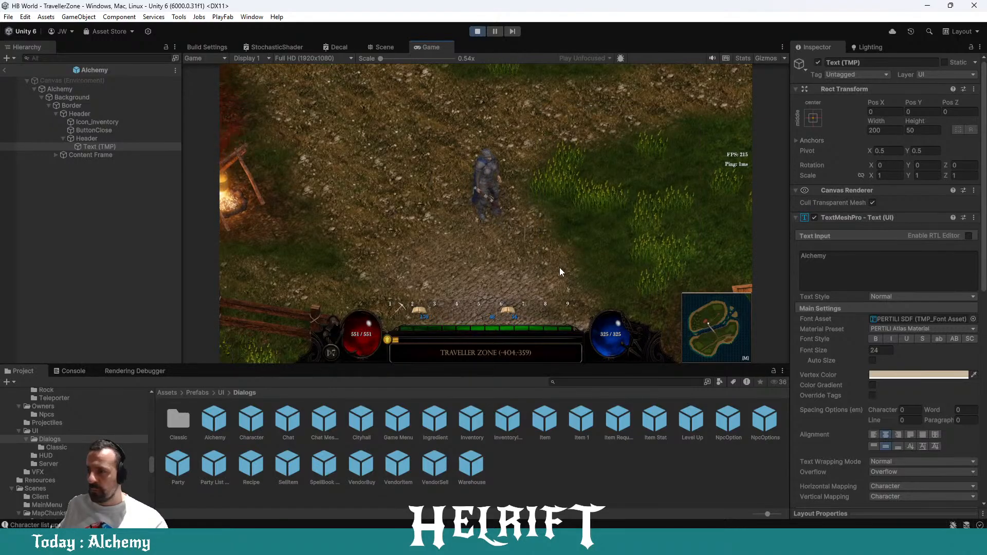
pyautogui.click(457, 149)
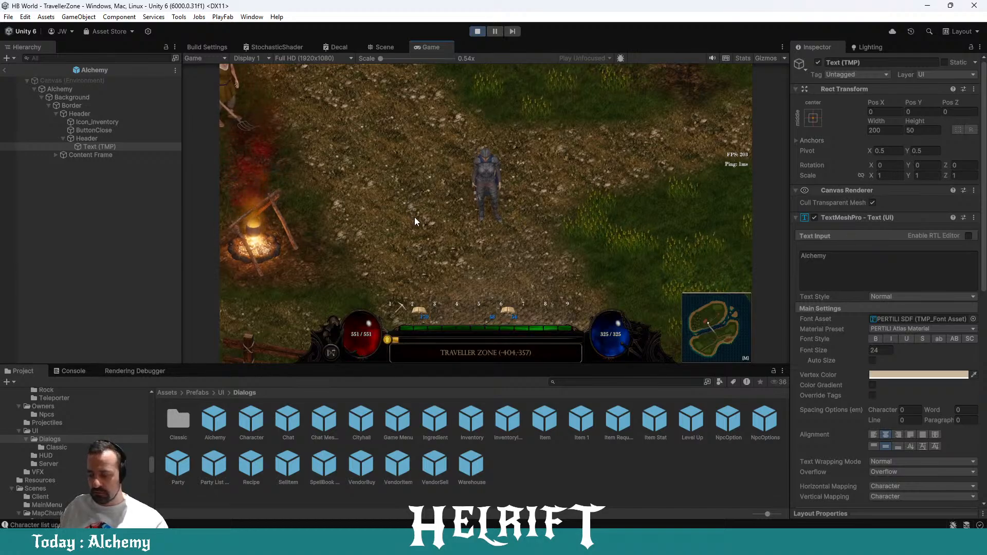
# Step: Review the health, melee, magic and defensive sections of the character Stats dialog, and close it
pyautogui.press('c')
pyautogui.moveTo(725, 161); pyautogui.dragTo(726, 196)
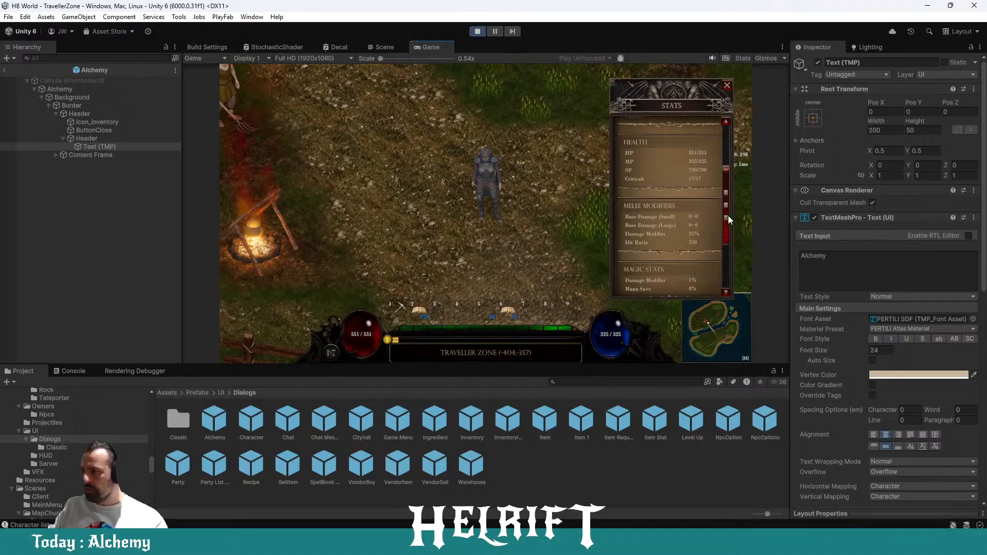
pyautogui.scroll(-2, 657, 196)
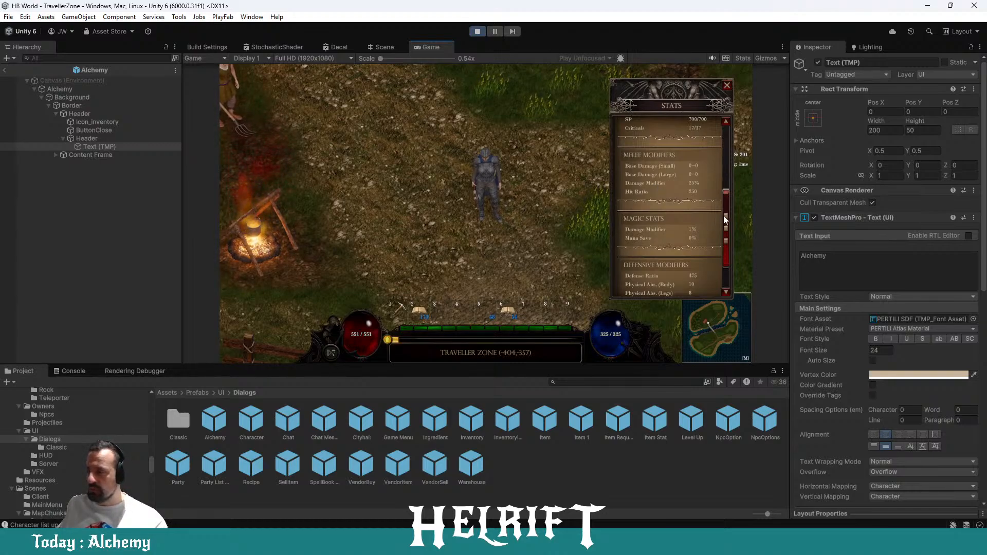
pyautogui.moveTo(723, 215)
pyautogui.mouseDown()
pyautogui.moveTo(723, 233)
pyautogui.moveTo(718, 206)
pyautogui.mouseUp()
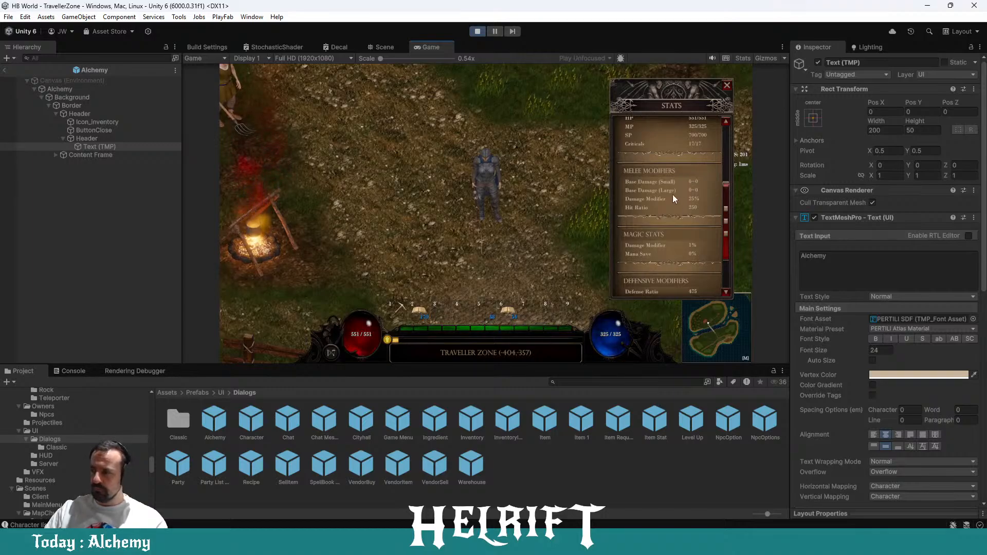
pyautogui.scroll(-3, 726, 207)
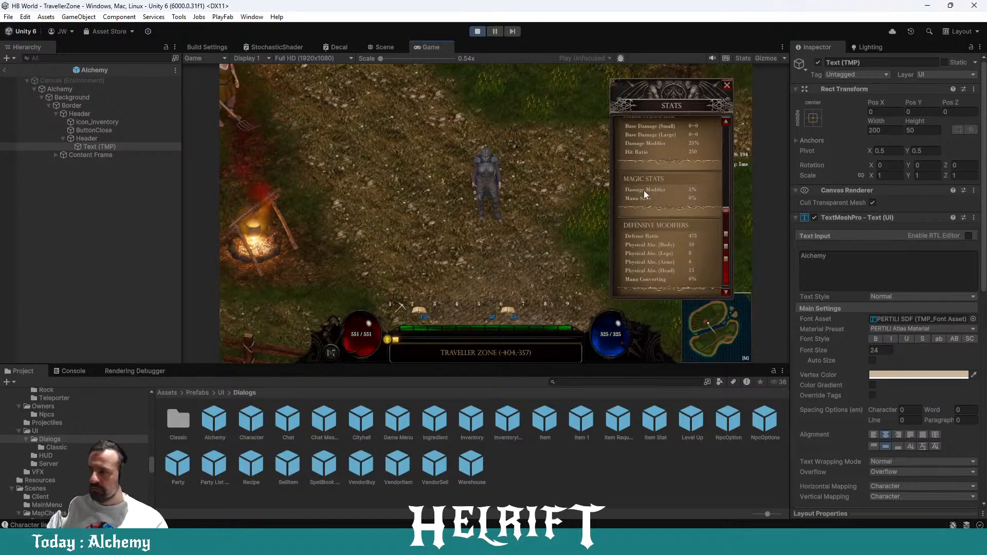
pyautogui.click(727, 85)
pyautogui.click(541, 248)
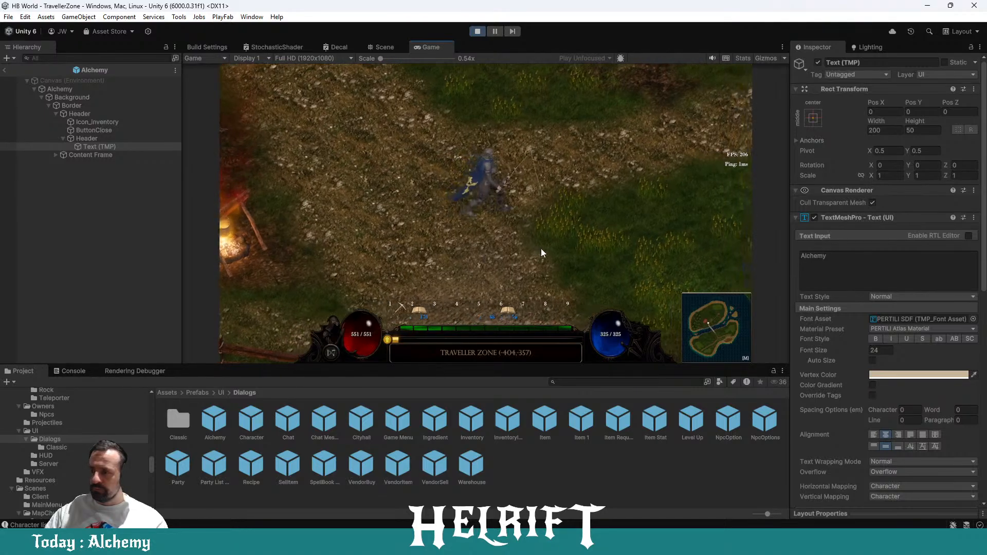
# Step: Exit Play mode and open the Character dialog prefab in the Scene view with its Background hierarchy collapsed
pyautogui.click(477, 31)
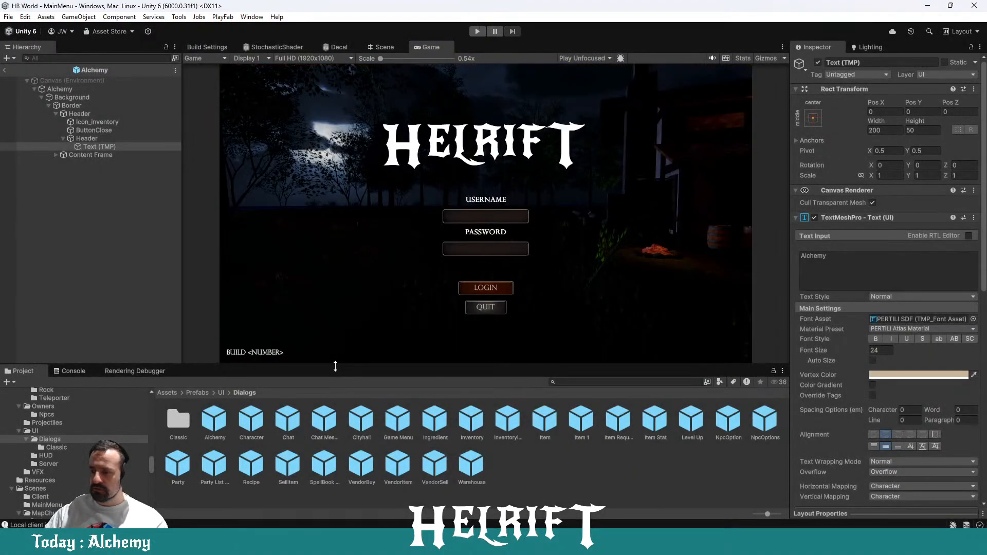
pyautogui.moveTo(351, 366); pyautogui.dragTo(326, 327)
pyautogui.doubleClick(250, 287)
pyautogui.click(384, 46)
pyautogui.scroll(5, 488, 224)
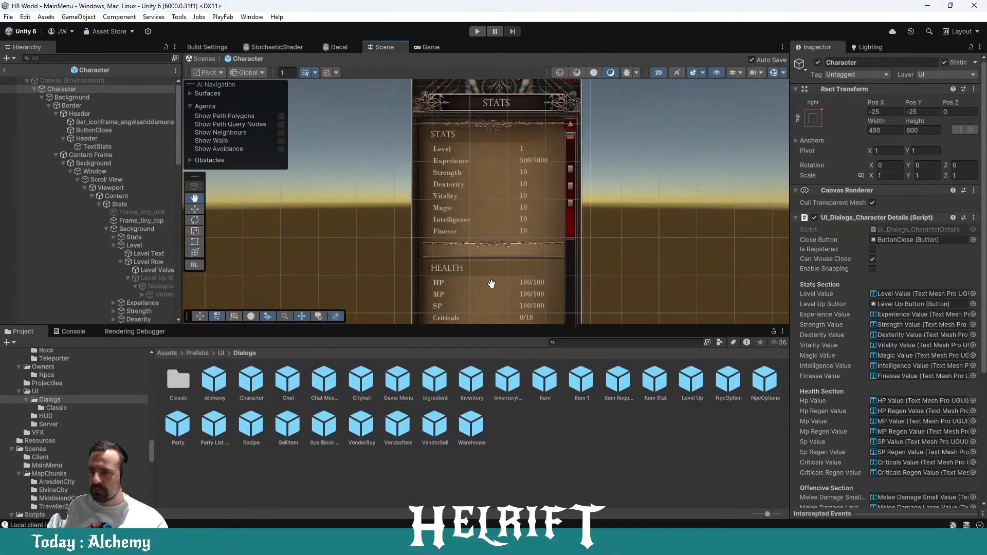
pyautogui.click(43, 97)
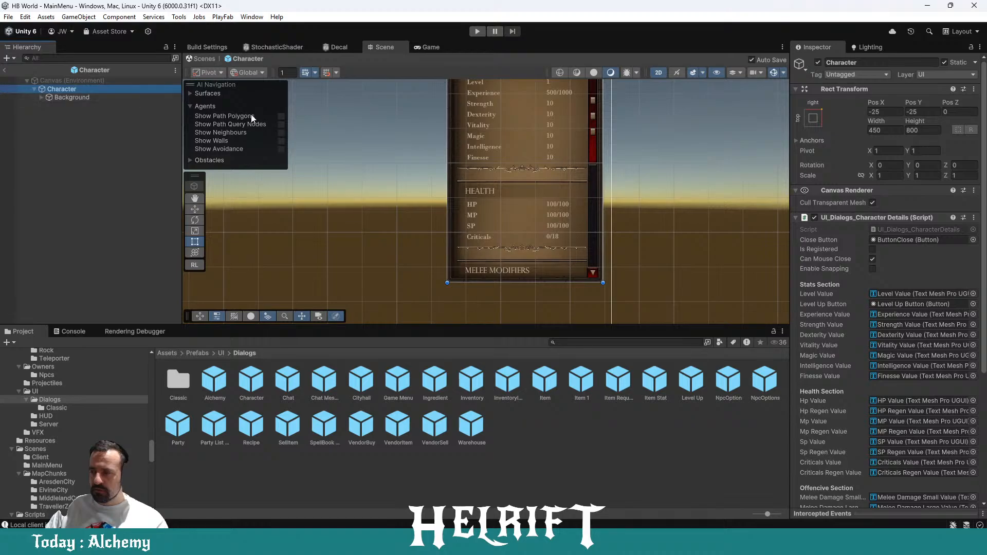
pyautogui.moveTo(416, 148); pyautogui.dragTo(427, 170)
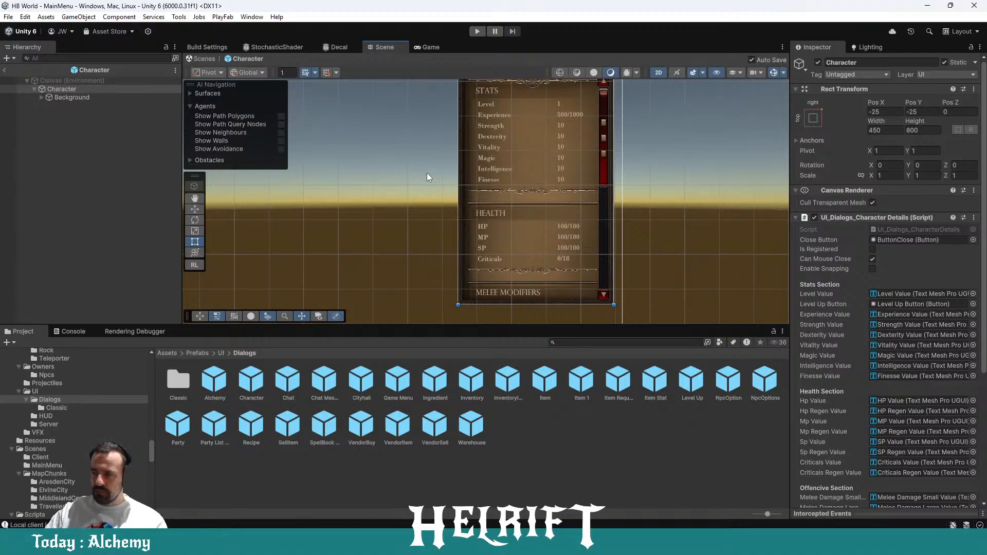
pyautogui.moveTo(419, 161); pyautogui.dragTo(416, 185)
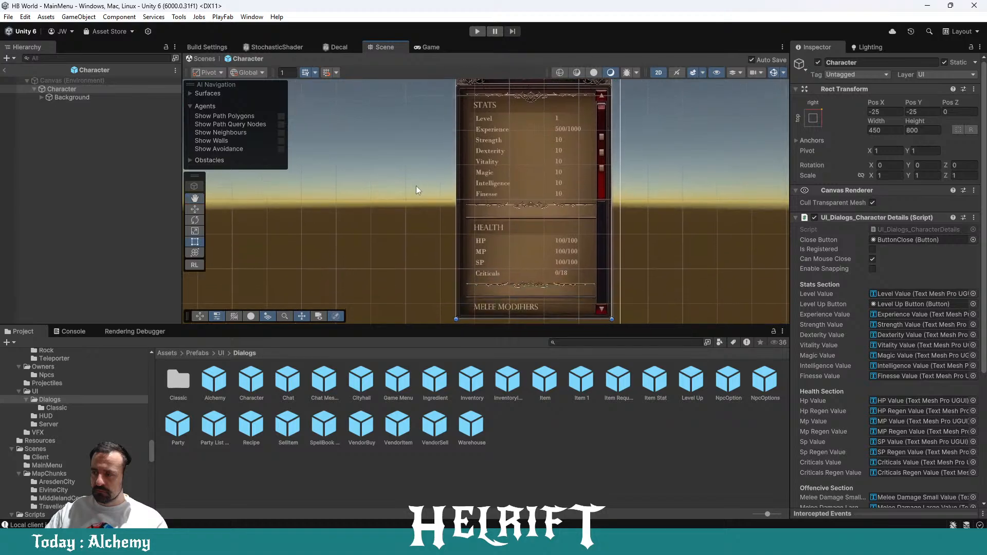
# Step: Add an empty child object under Character and name it Tooltip
pyautogui.rightClick(59, 89)
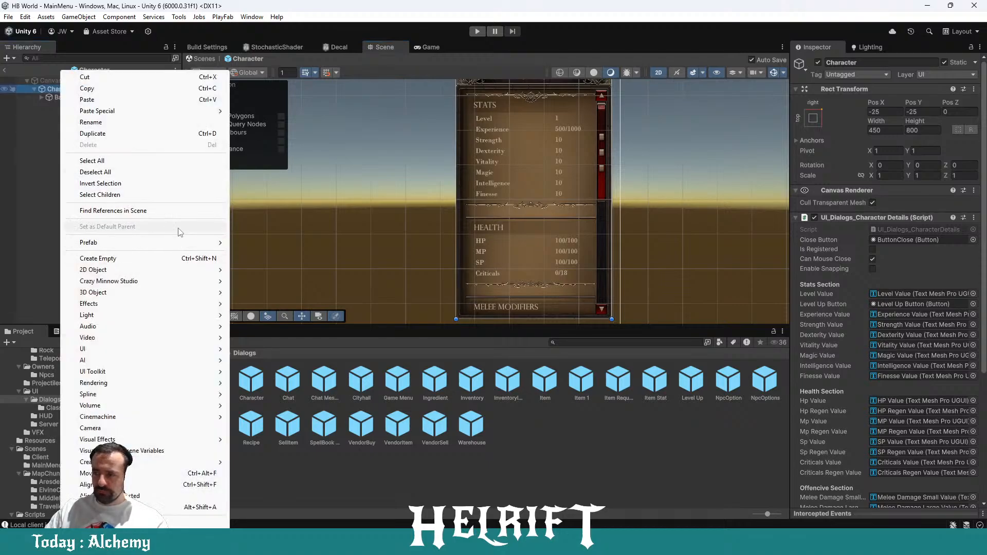
pyautogui.click(29, 124)
pyautogui.rightClick(50, 88)
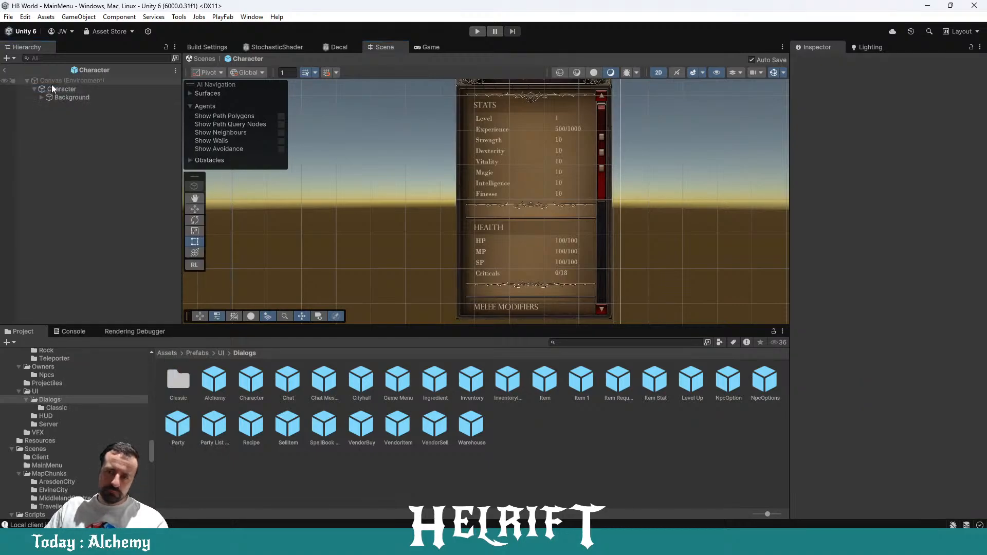
pyautogui.click(82, 259)
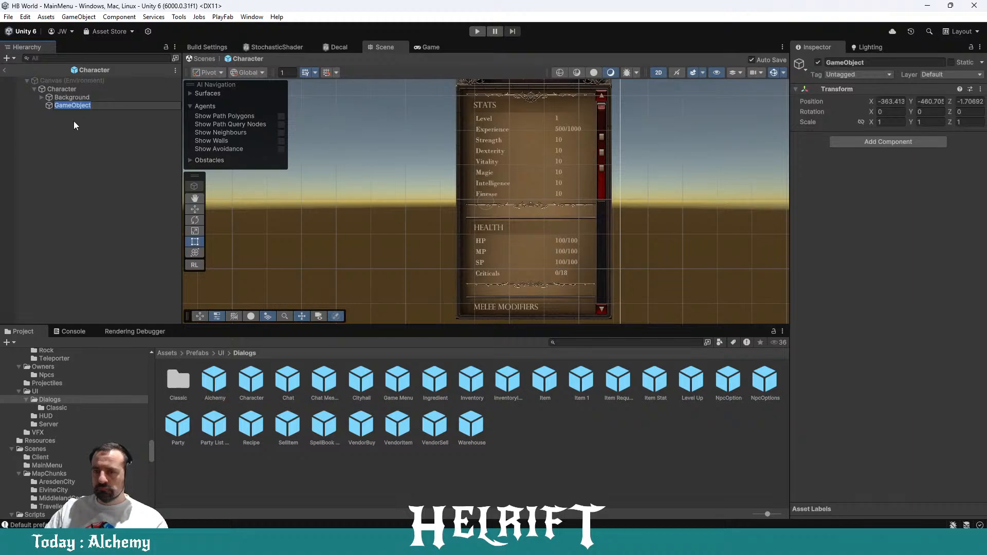
pyautogui.press('Return')
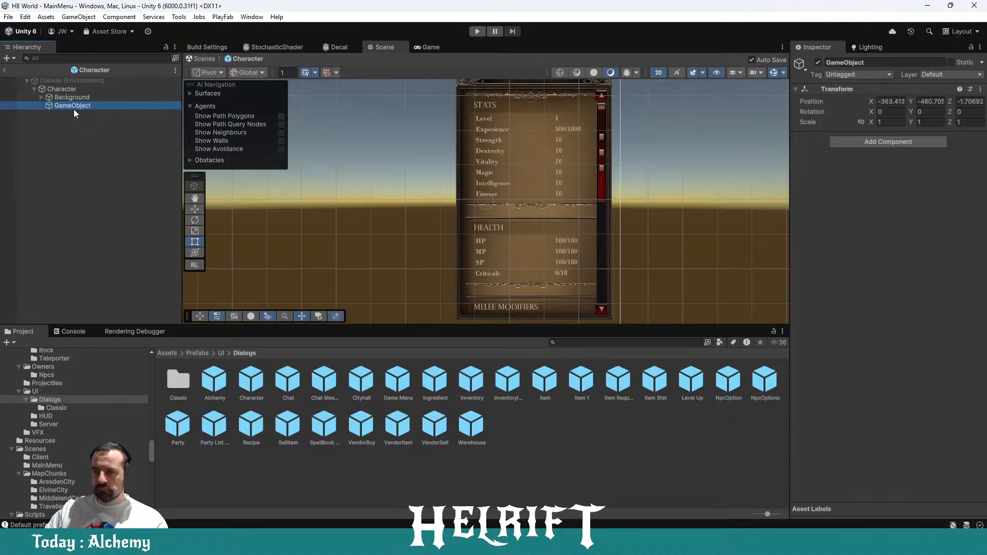
pyautogui.rightClick(74, 107)
pyautogui.click(105, 100)
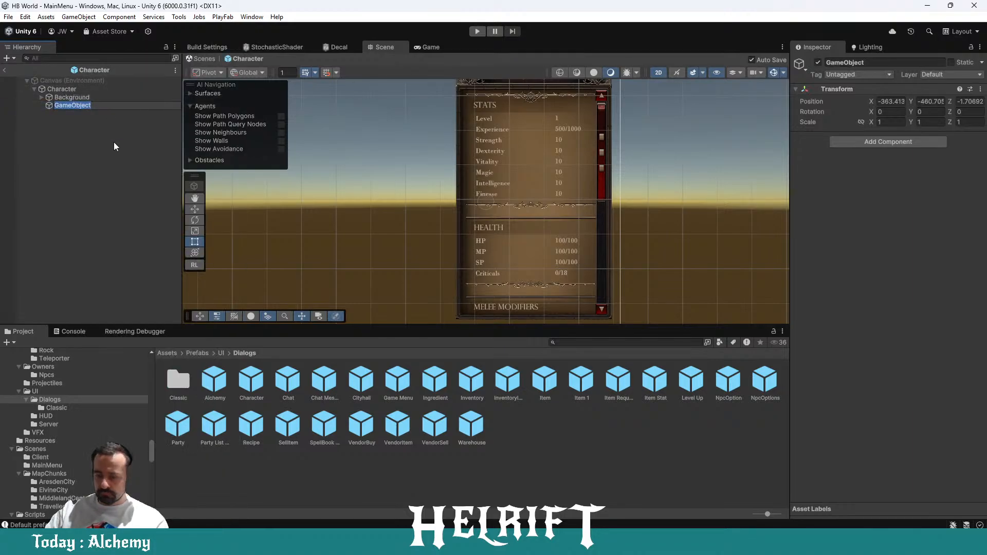
pyautogui.write('Tooltip')
pyautogui.press('Return')
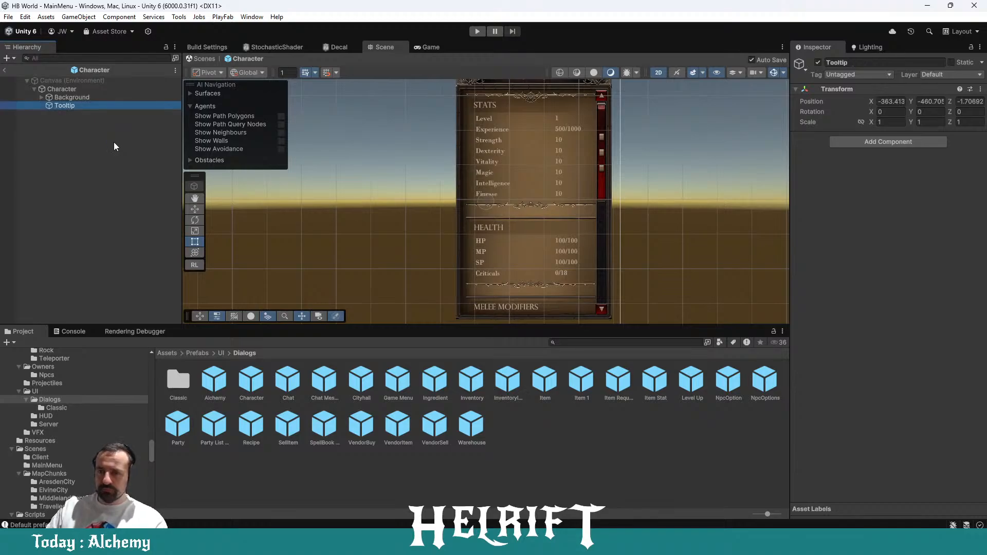
# Step: Create a new script named UI_Dialogs_Tooltip and add it as a component to the Tooltip object
pyautogui.click(876, 142)
pyautogui.write('UI_Di')
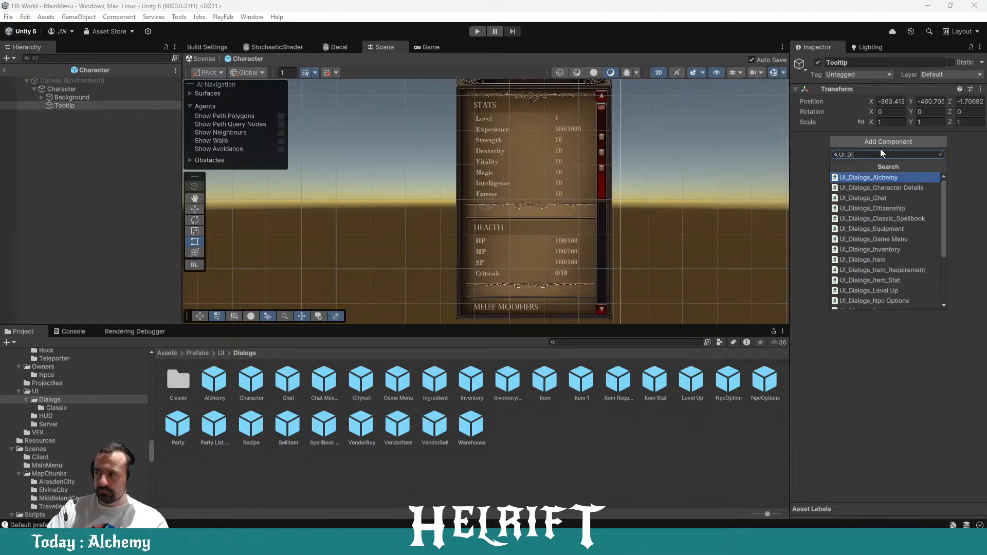
pyautogui.write('alogs_Too')
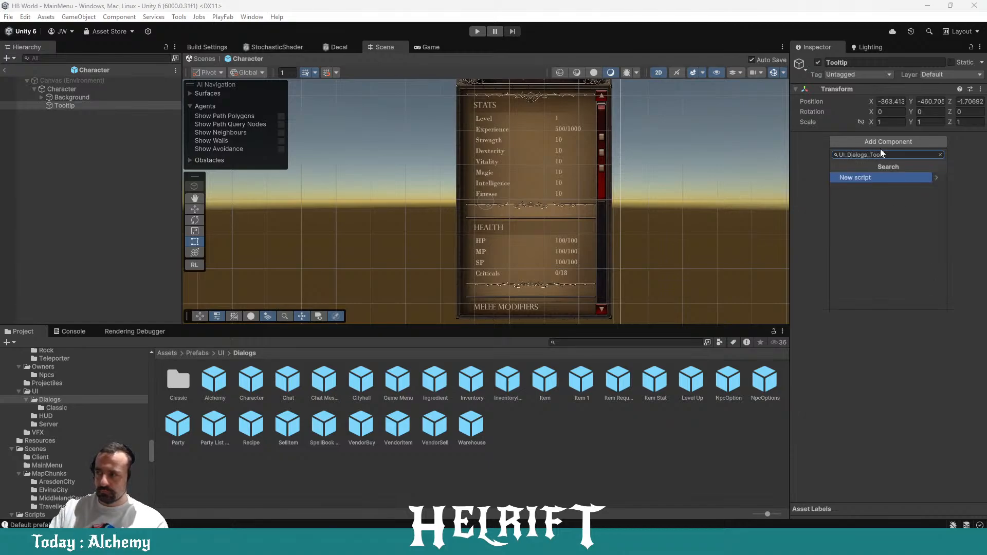
pyautogui.write('ltip')
pyautogui.press('Return')
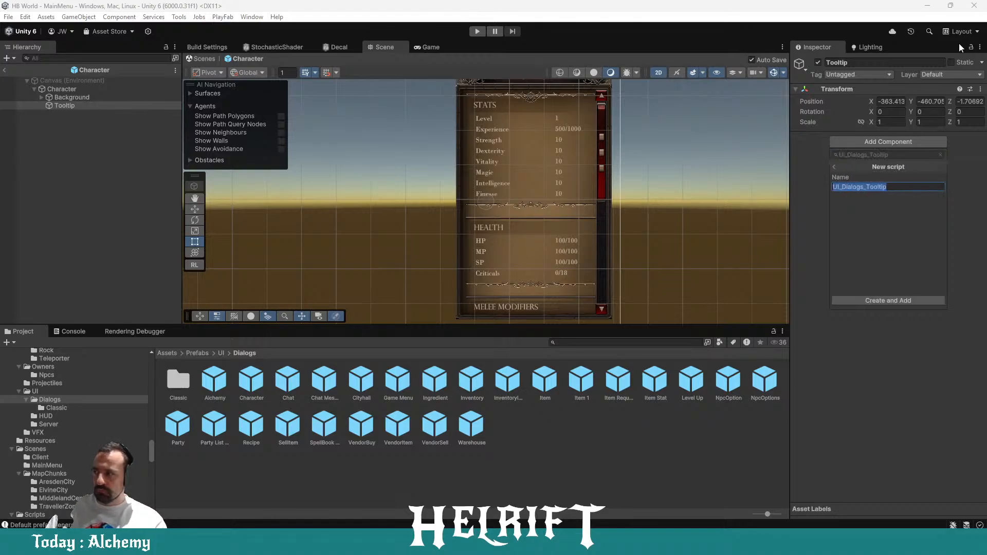
pyautogui.press('Return')
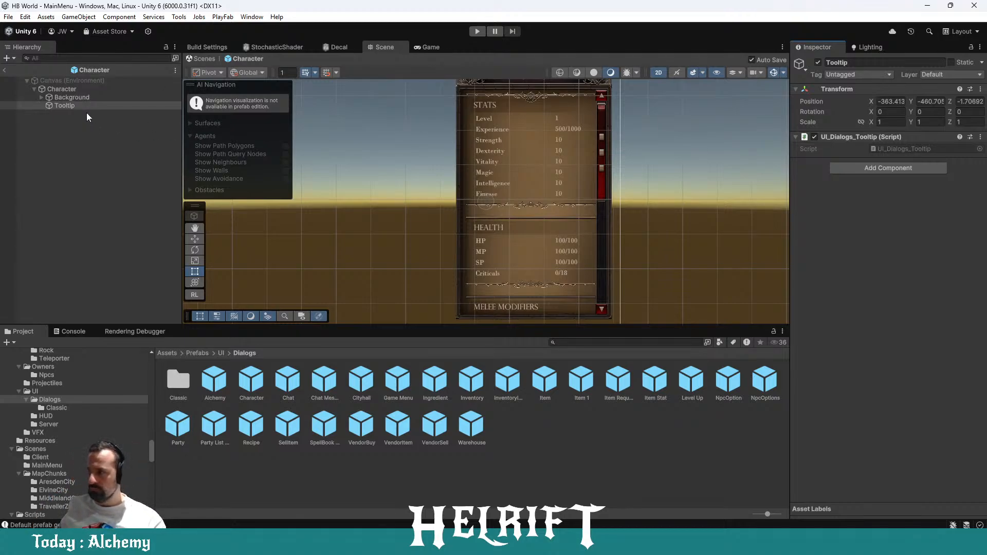
# Step: Delete the Tooltip object from the Character prefab hierarchy
pyautogui.rightClick(67, 107)
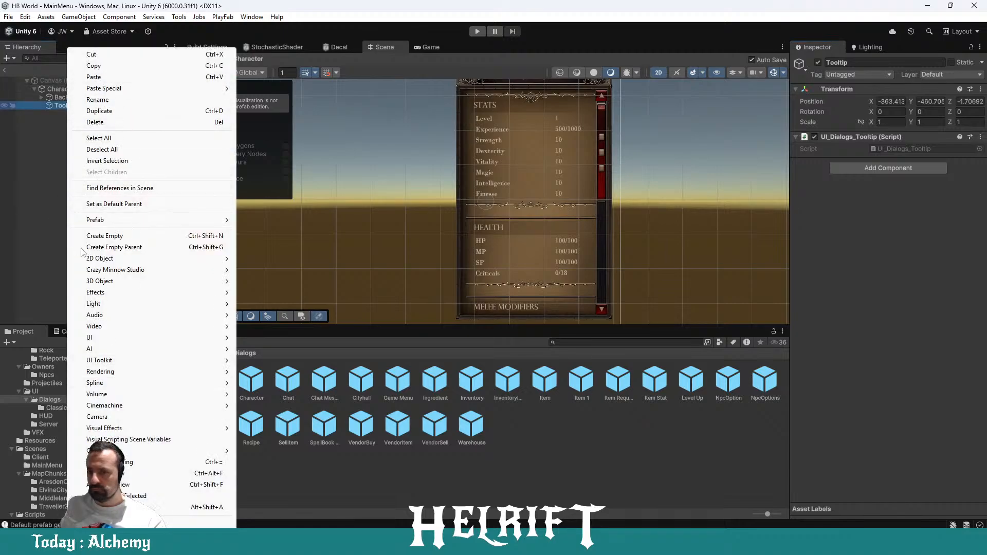
pyautogui.click(34, 181)
pyautogui.click(69, 108)
pyautogui.press('Delete')
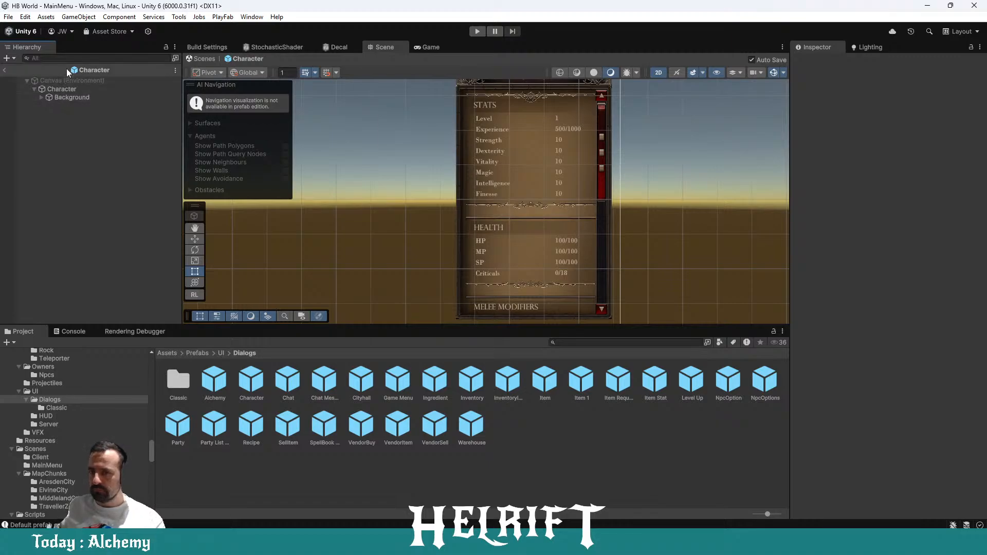
# Step: Find the Melee Damage Modifier row by filtering the hierarchy for "damage modi", select it, clear the filter and frame it in the scene
pyautogui.click(67, 58)
pyautogui.write('damkage')
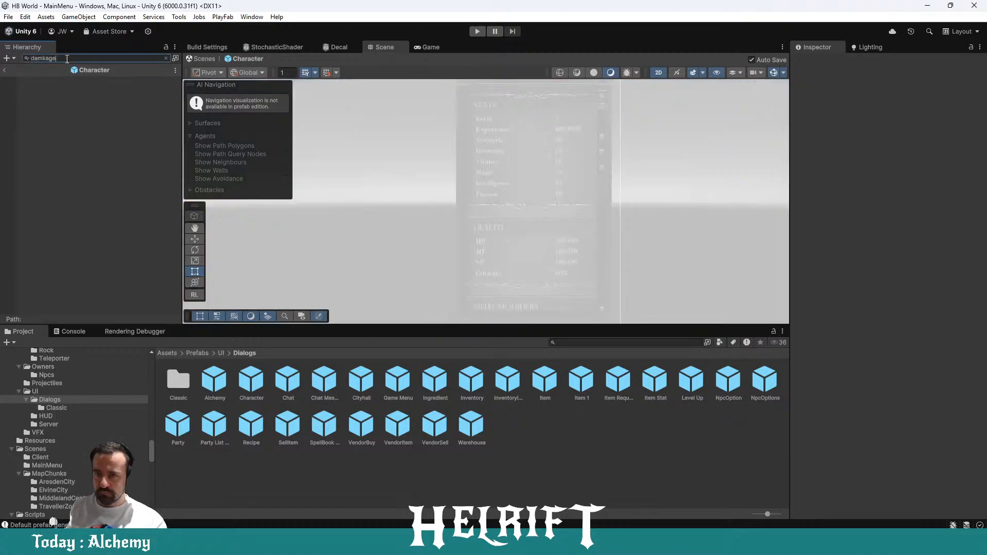
pyautogui.press('BackSpace')
pyautogui.press('BackSpace')
pyautogui.press('BackSpace')
pyautogui.press('BackSpace')
pyautogui.write('age mod')
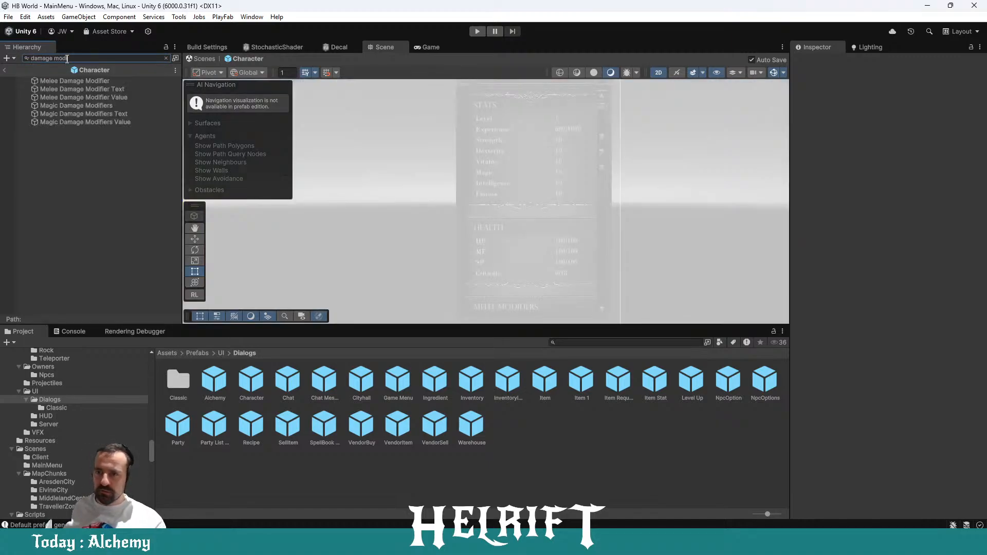
pyautogui.write('i')
pyautogui.click(91, 106)
pyautogui.click(95, 82)
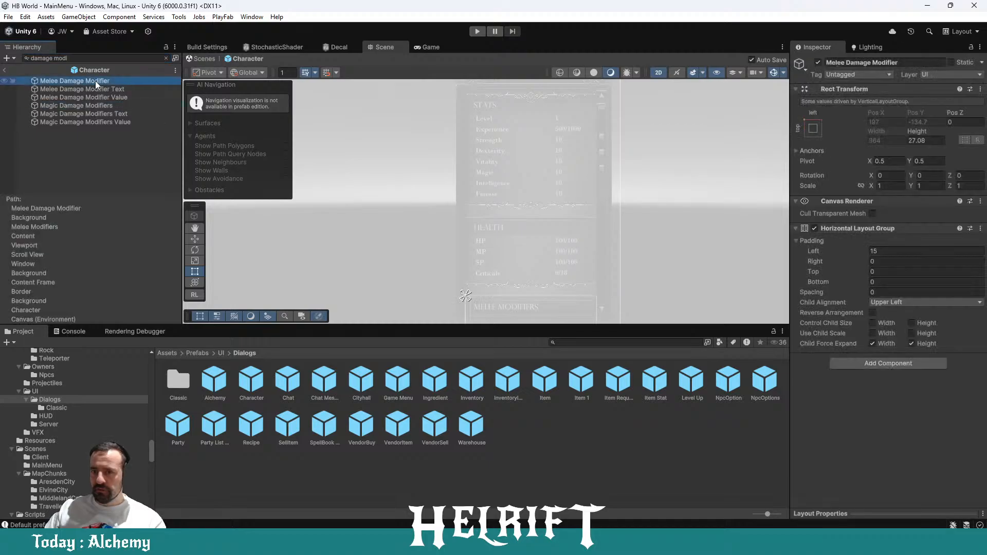
pyautogui.click(166, 59)
pyautogui.doubleClick(148, 190)
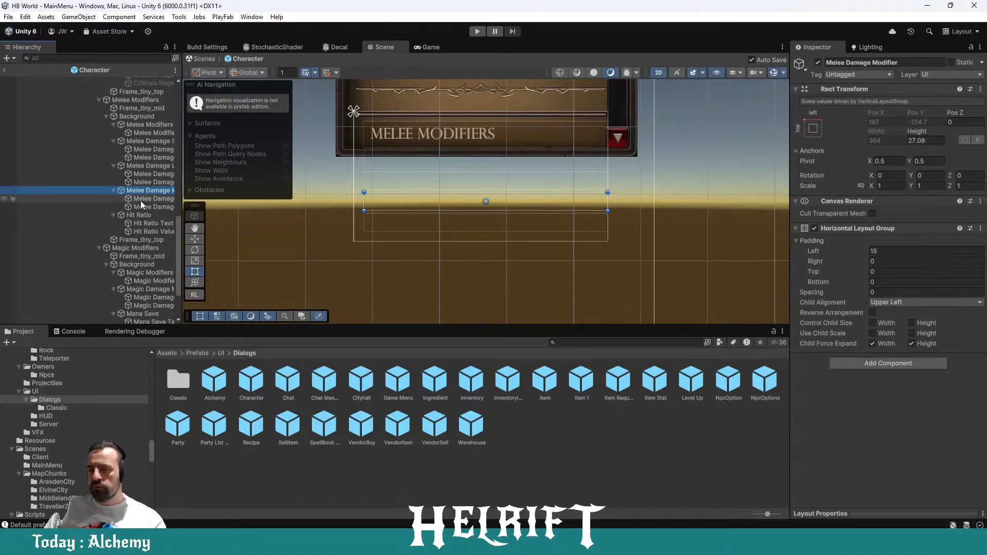
# Step: Add an Image component to Melee Damage Modifier and use 00_frame1 as its source image
pyautogui.click(880, 362)
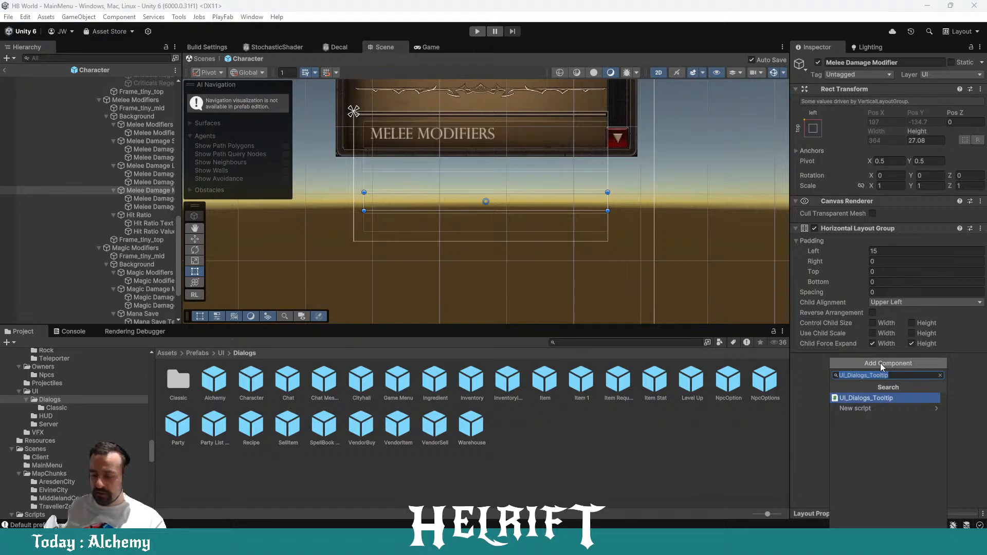
pyautogui.write('image')
pyautogui.press('Return')
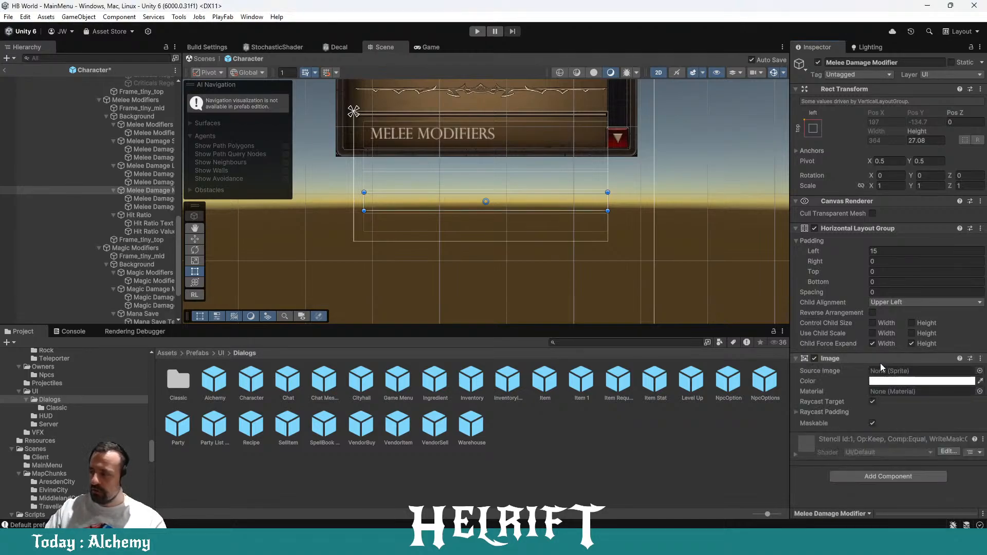
pyautogui.click(980, 371)
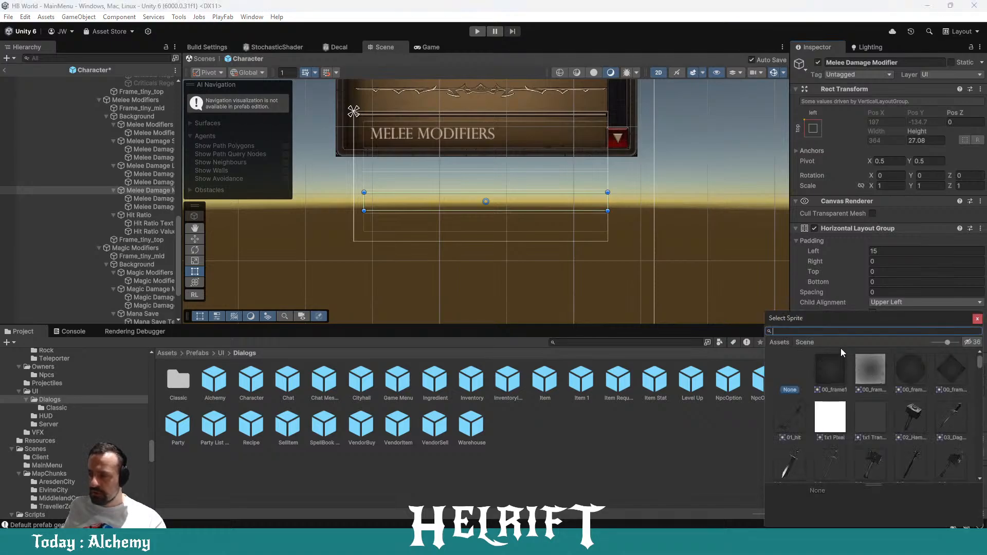
pyautogui.click(911, 368)
pyautogui.click(832, 369)
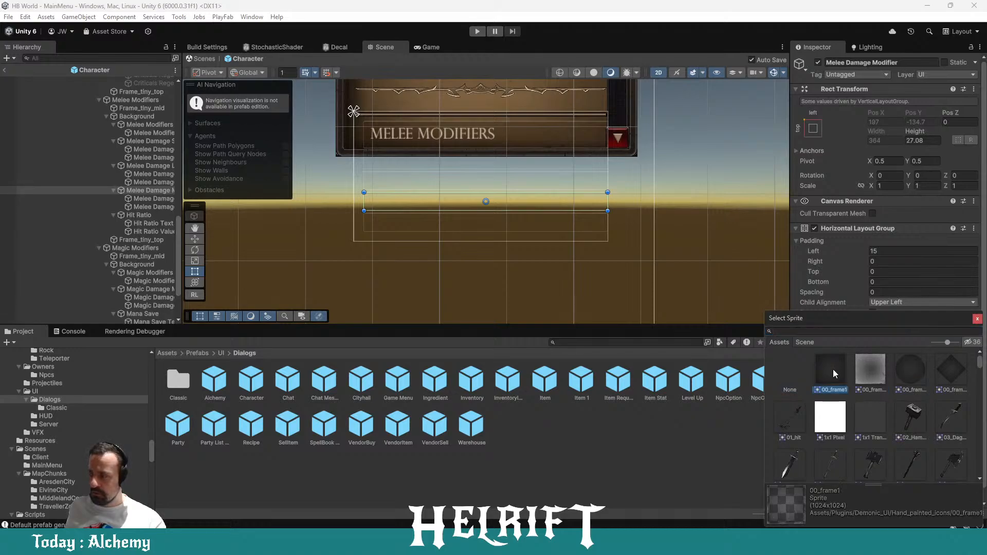
pyautogui.click(868, 371)
pyautogui.doubleClick(831, 368)
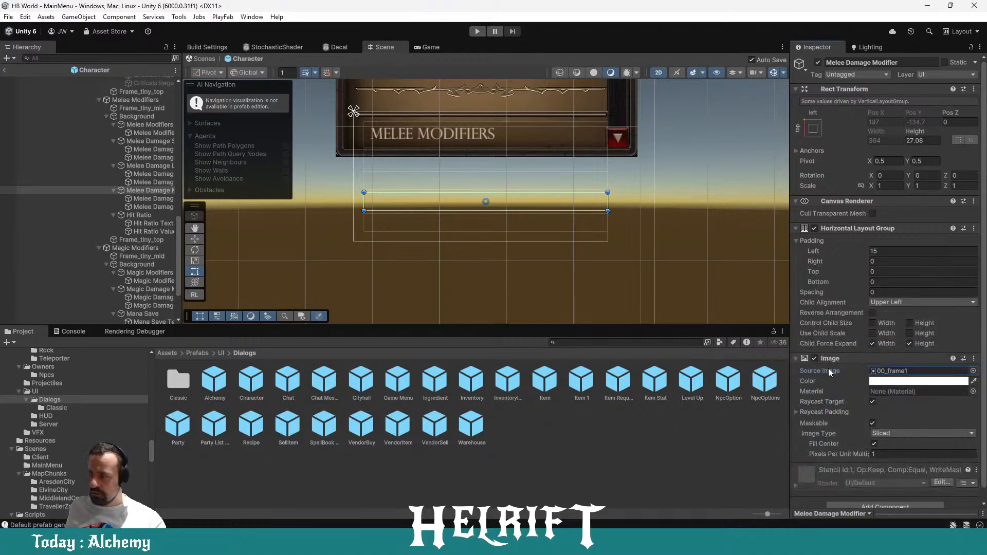
# Step: Lower the alpha of the Melee Damage Modifier's Image colour to about 9, keeping the colour white
pyautogui.click(958, 383)
pyautogui.moveTo(940, 495); pyautogui.dragTo(880, 498)
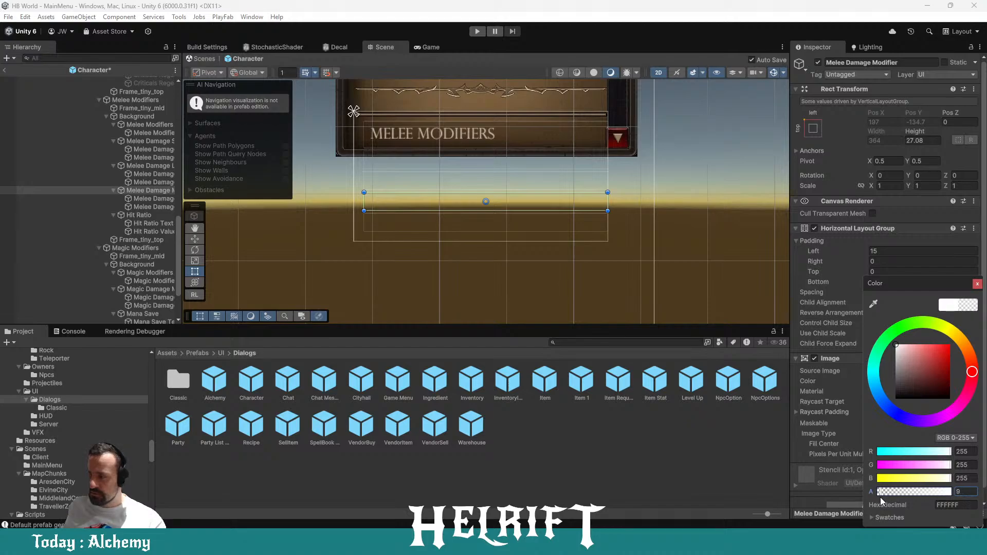
pyautogui.click(977, 284)
pyautogui.scroll(-1, 892, 372)
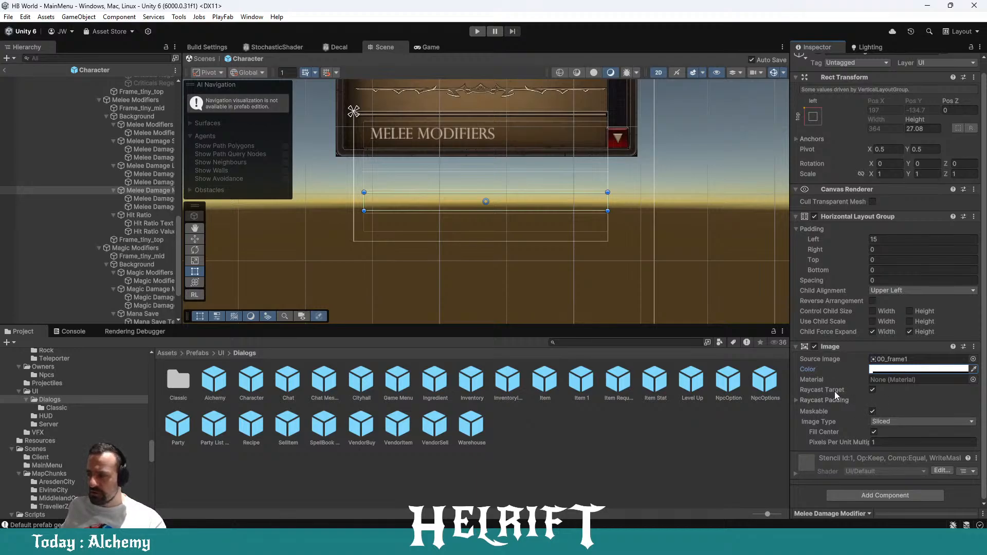
pyautogui.rightClick(871, 345)
pyautogui.click(904, 424)
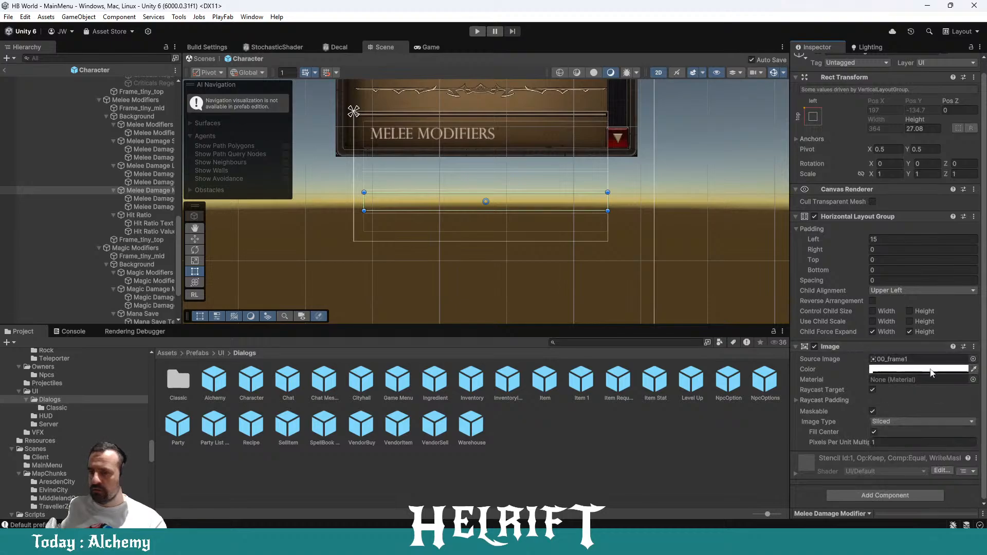
pyautogui.click(911, 495)
pyautogui.write('To')
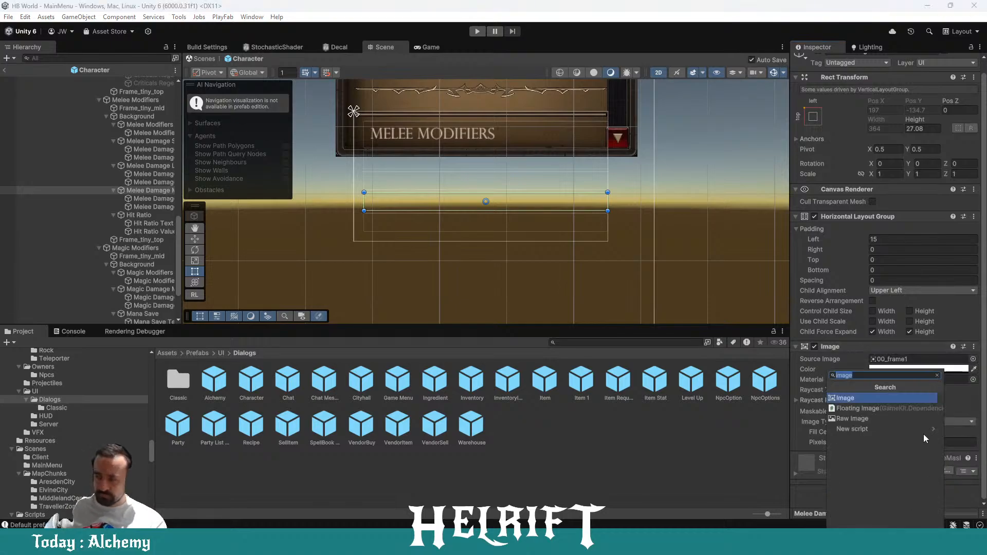
pyautogui.write('oltip')
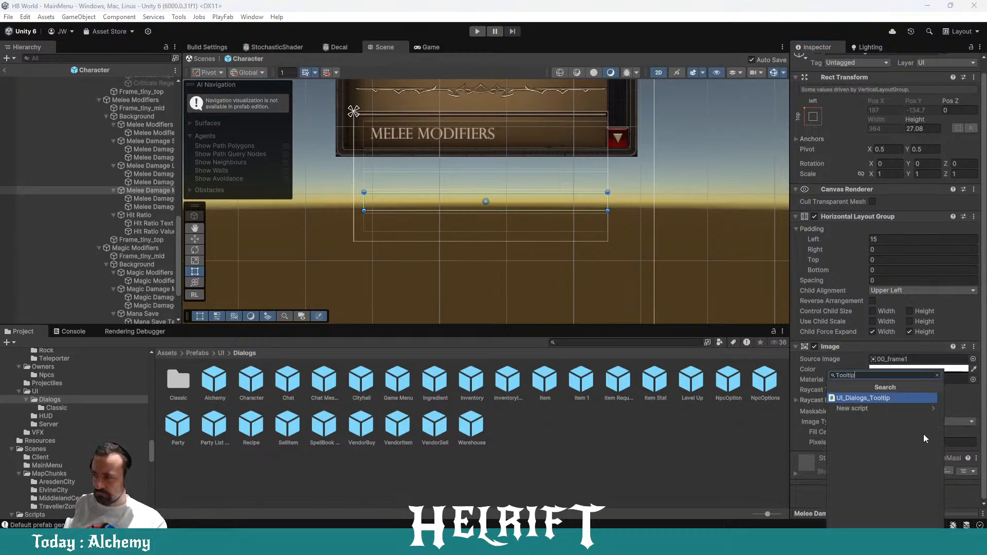
pyautogui.press('Return')
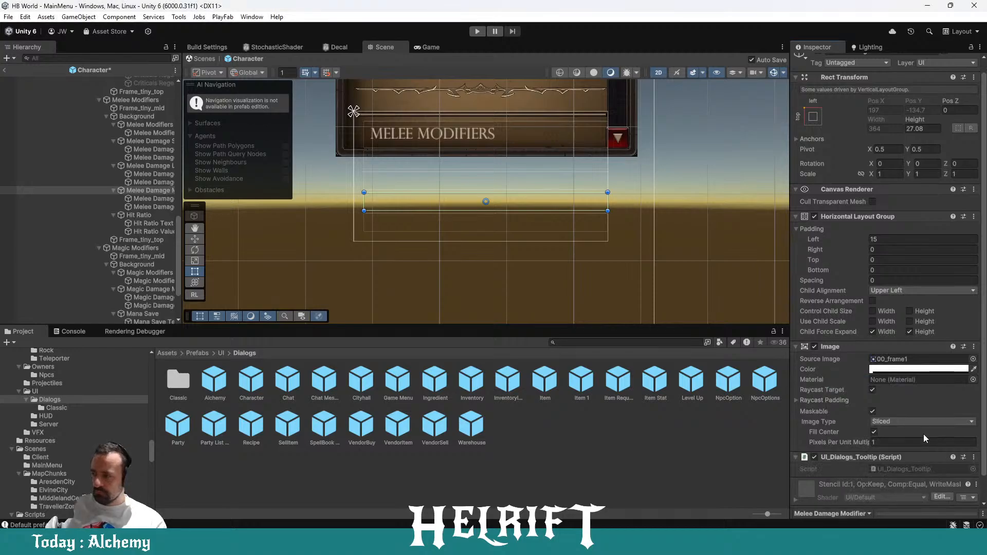
pyautogui.rightClick(903, 457)
pyautogui.click(905, 352)
# Step: Create a new script named Tooltip on Melee Damage Modifier and widen the hierarchy so its object names are readable
pyautogui.click(871, 495)
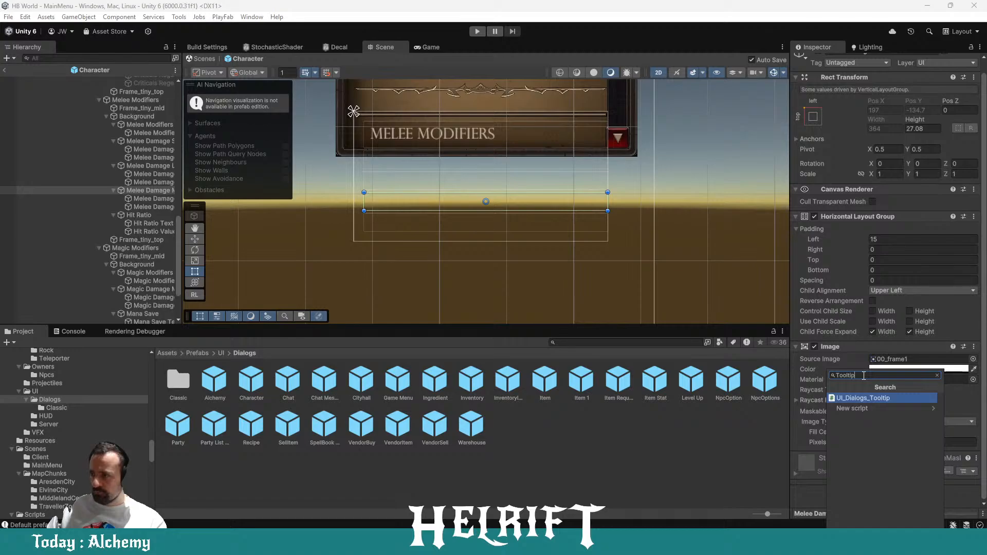
pyautogui.click(858, 406)
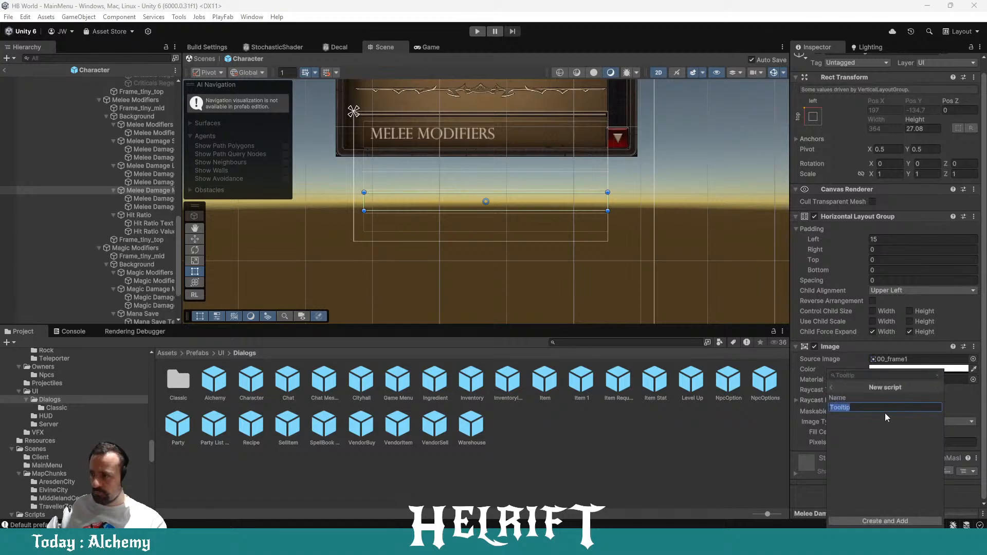
pyautogui.click(889, 520)
pyautogui.scroll(-2, 881, 364)
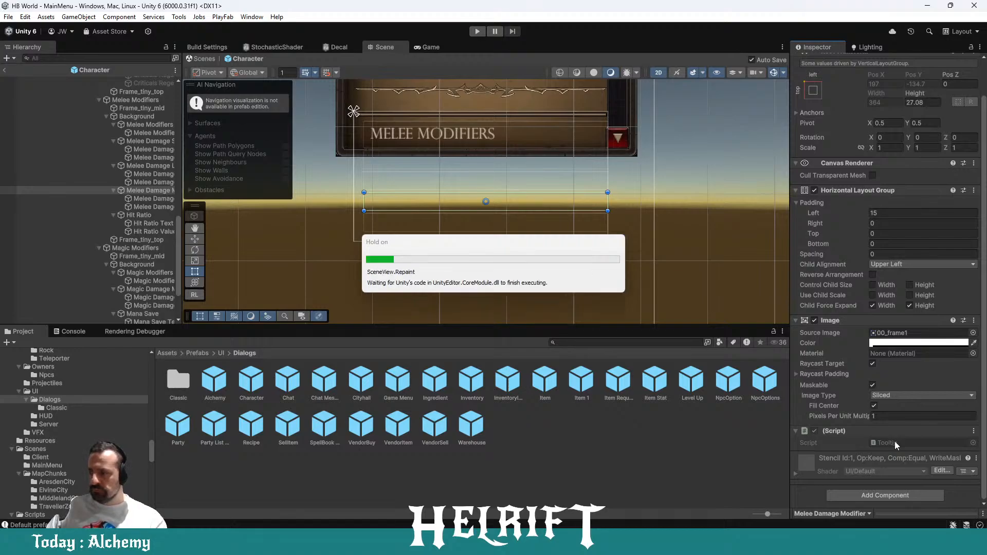
pyautogui.scroll(-1, 897, 476)
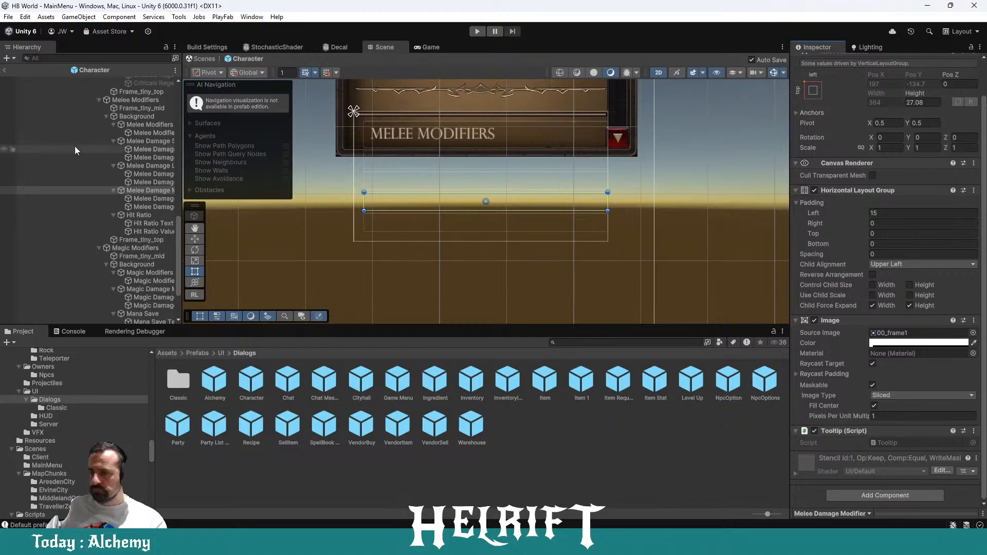
pyautogui.moveTo(180, 223); pyautogui.dragTo(251, 225)
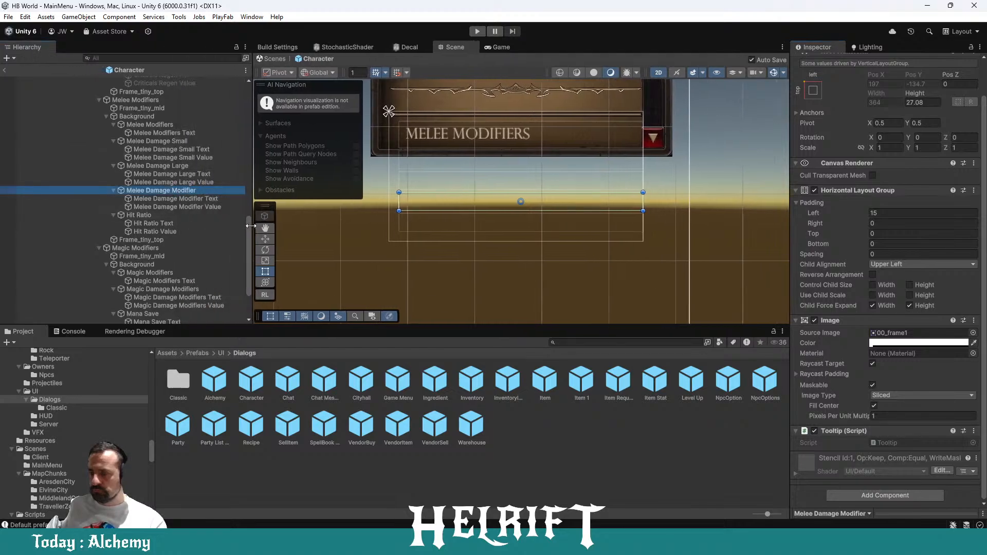
# Step: Open the Tooltip script in Visual Studio, delete the template Start and Update methods with their comments, and save the file
pyautogui.click(893, 444)
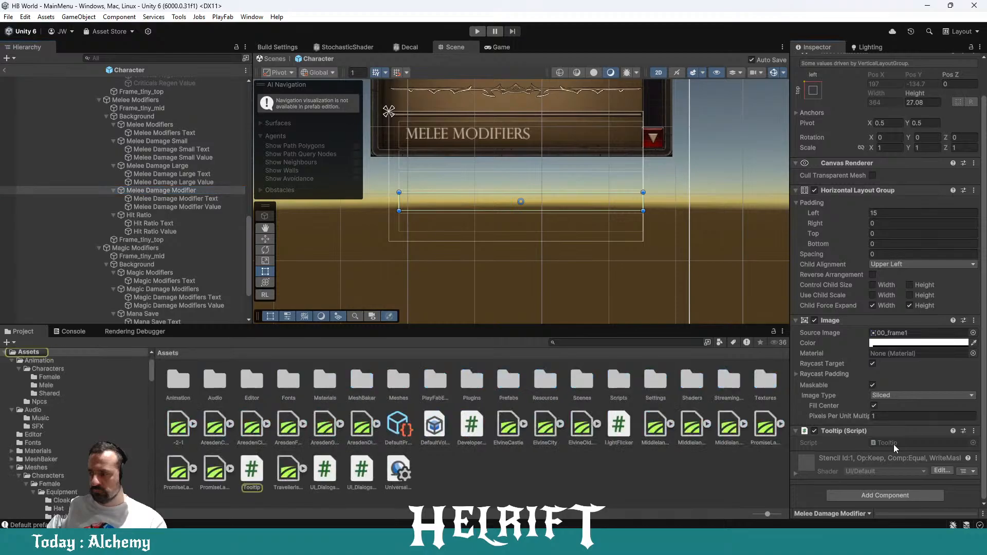
pyautogui.doubleClick(893, 445)
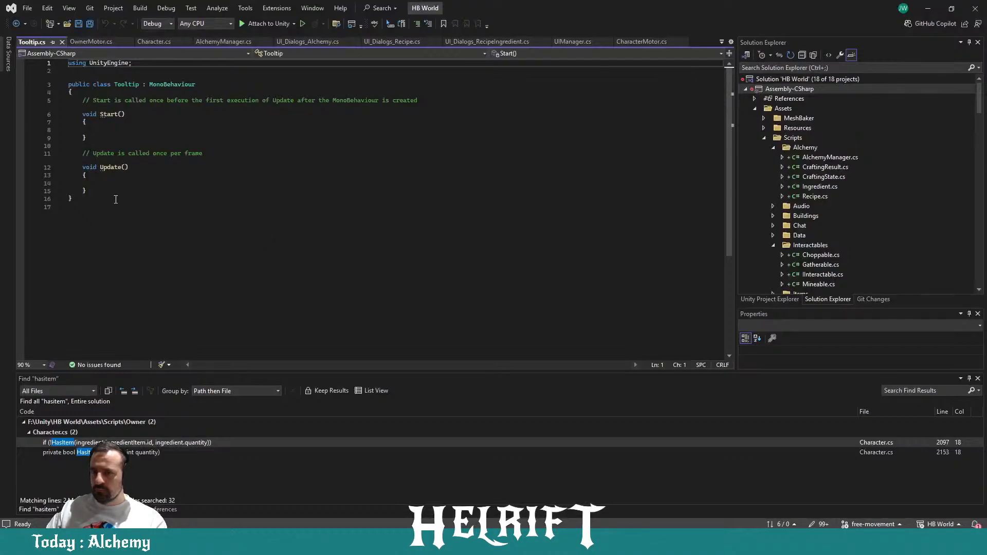
pyautogui.moveTo(119, 191); pyautogui.dragTo(82, 103)
pyautogui.press('Delete')
pyautogui.hotkey('ctrl', 's')
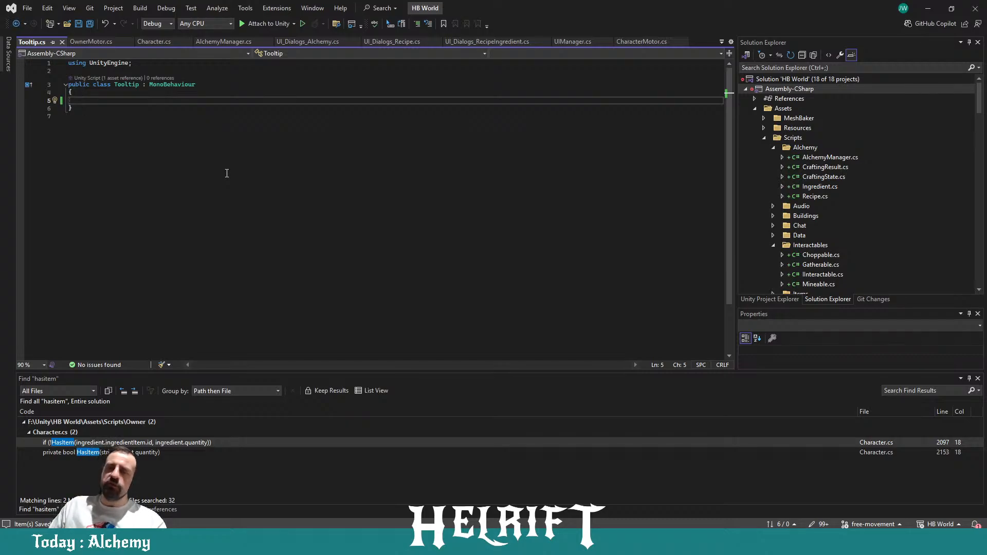
# Step: Switch back to Unity and remove the Tooltip script component from Melee Damage Modifier
pyautogui.hotkey('alt', 'Tab')
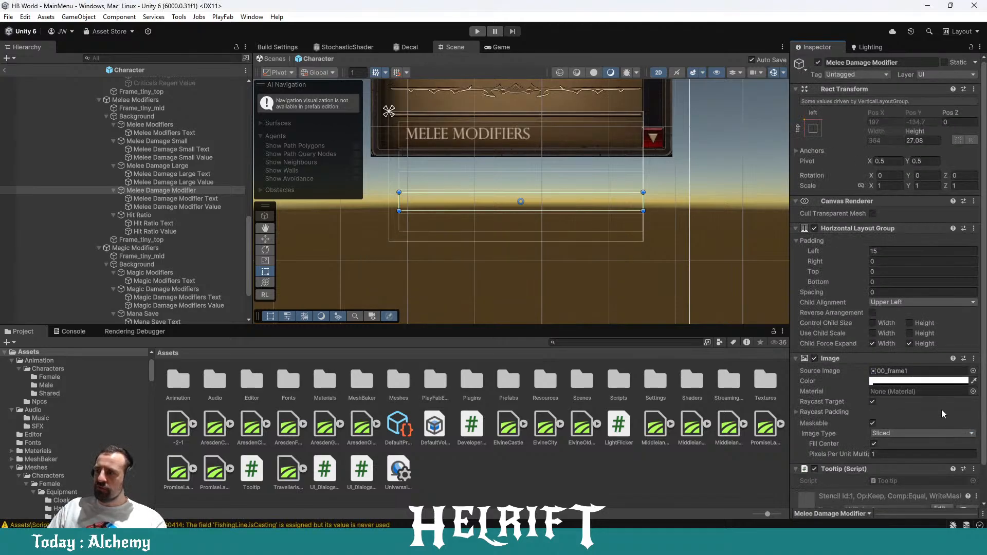
pyautogui.scroll(-2, 941, 410)
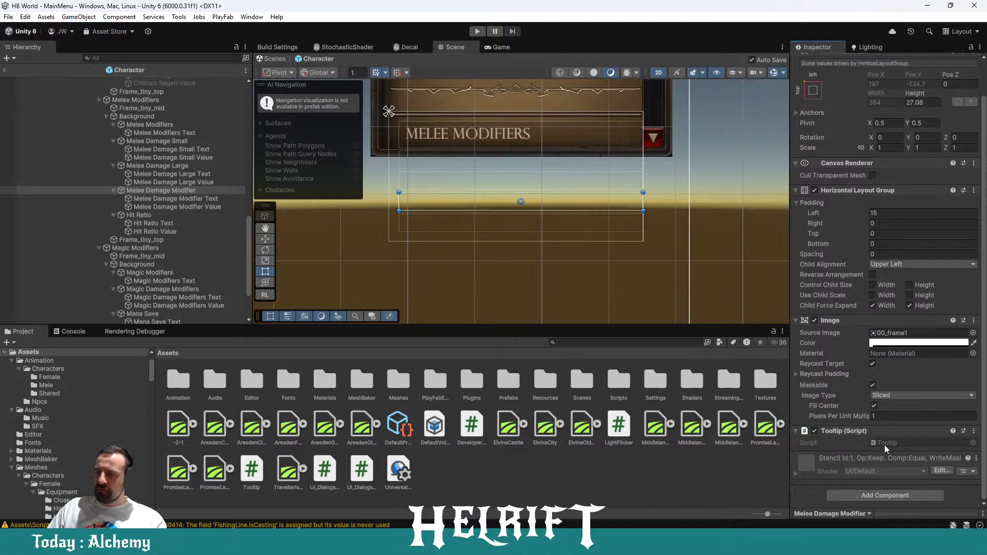
pyautogui.scroll(4, 624, 258)
pyautogui.scroll(-8, 624, 258)
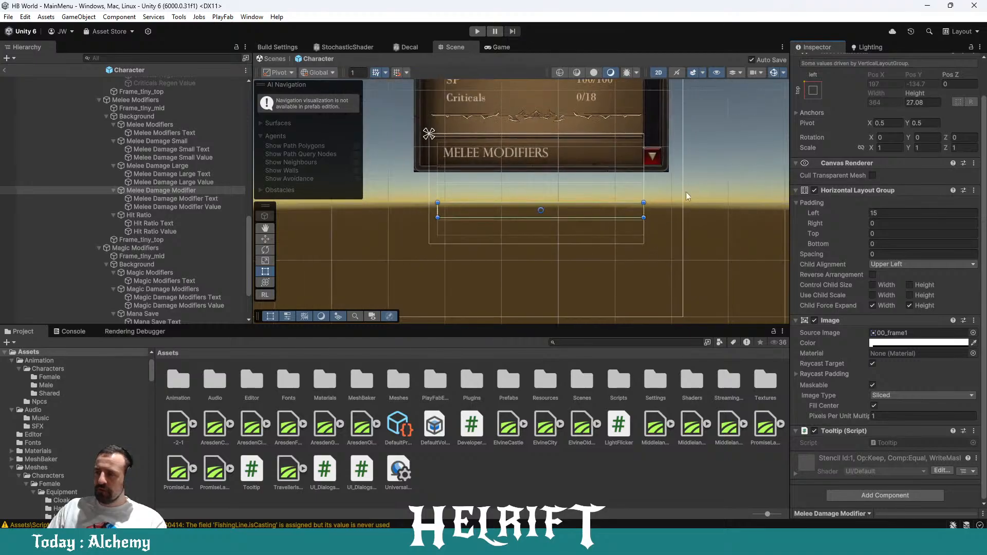
pyautogui.moveTo(687, 193)
pyautogui.mouseDown()
pyautogui.moveTo(708, 276)
pyautogui.moveTo(697, 184)
pyautogui.mouseUp()
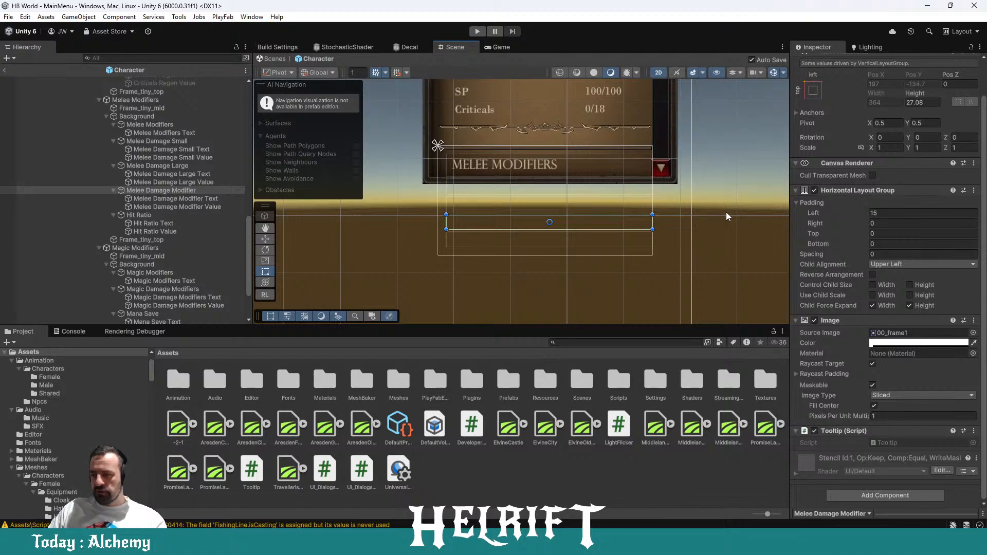
pyautogui.moveTo(727, 186); pyautogui.dragTo(727, 236)
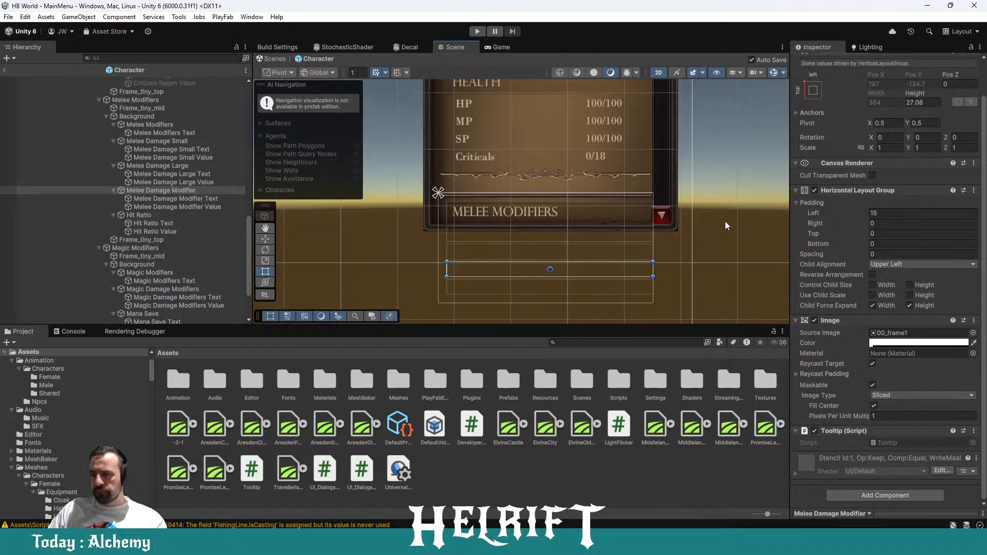
pyautogui.rightClick(869, 431)
pyautogui.click(857, 325)
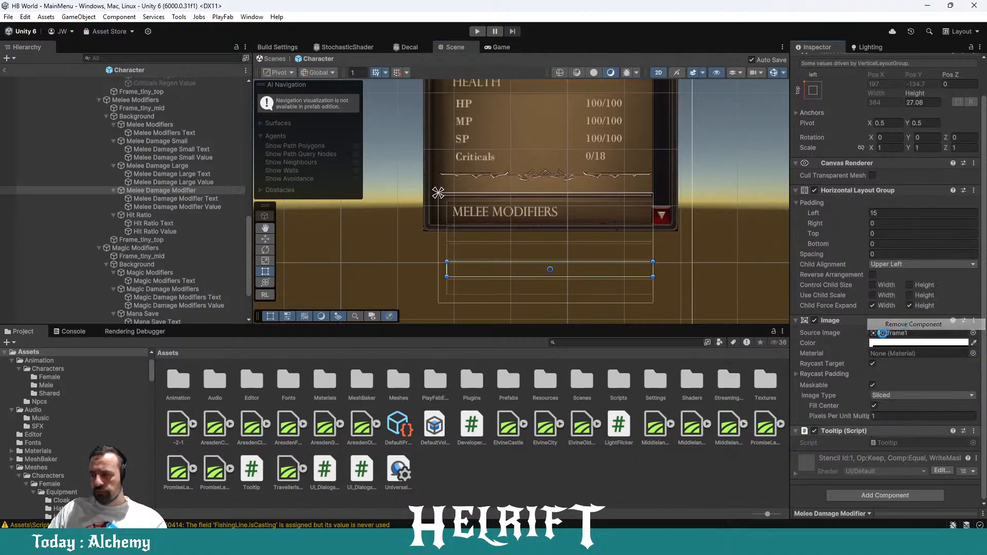
# Step: Remove the Image component from Melee Damage Modifier and exit the Character prefab back to the MainMenu scene
pyautogui.scroll(2, 858, 328)
pyautogui.rightClick(850, 360)
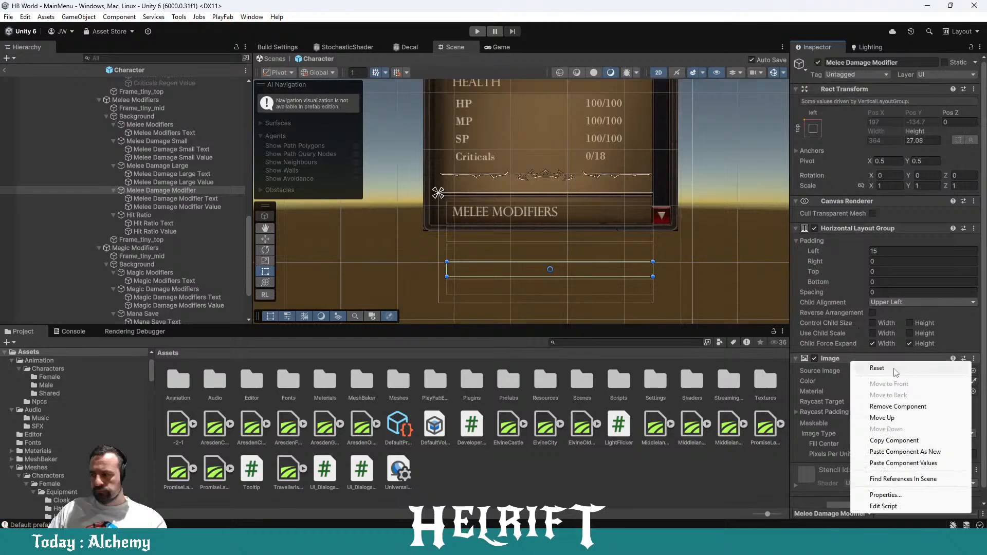
pyautogui.click(897, 406)
pyautogui.click(696, 235)
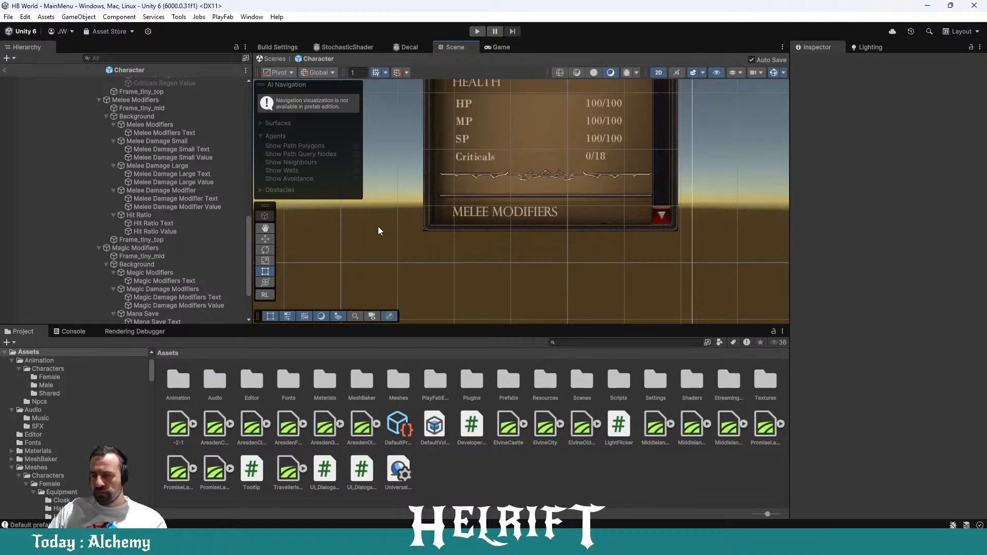
pyautogui.click(5, 70)
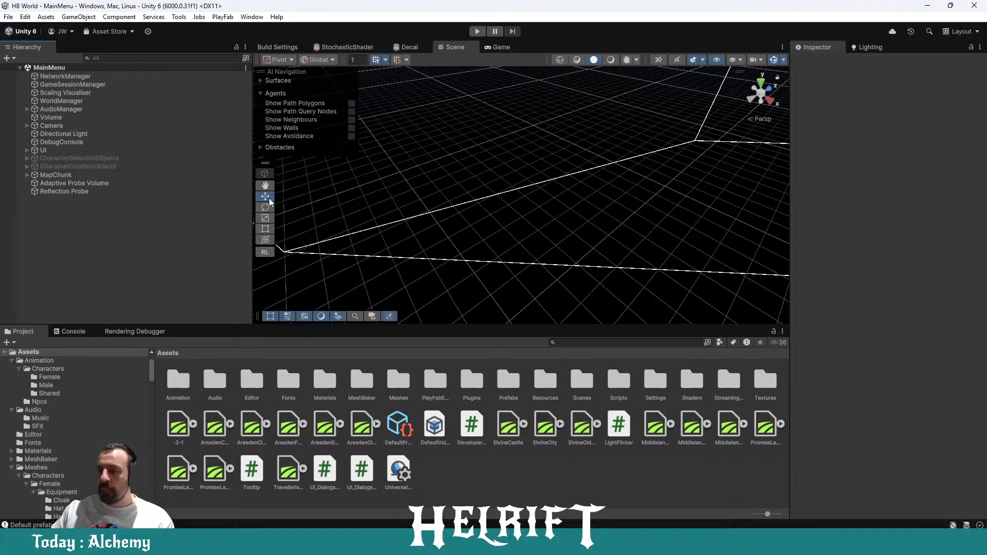
# Step: Show the Game view and enlarge it by shrinking the hierarchy, project and inspector areas around it
pyautogui.click(488, 47)
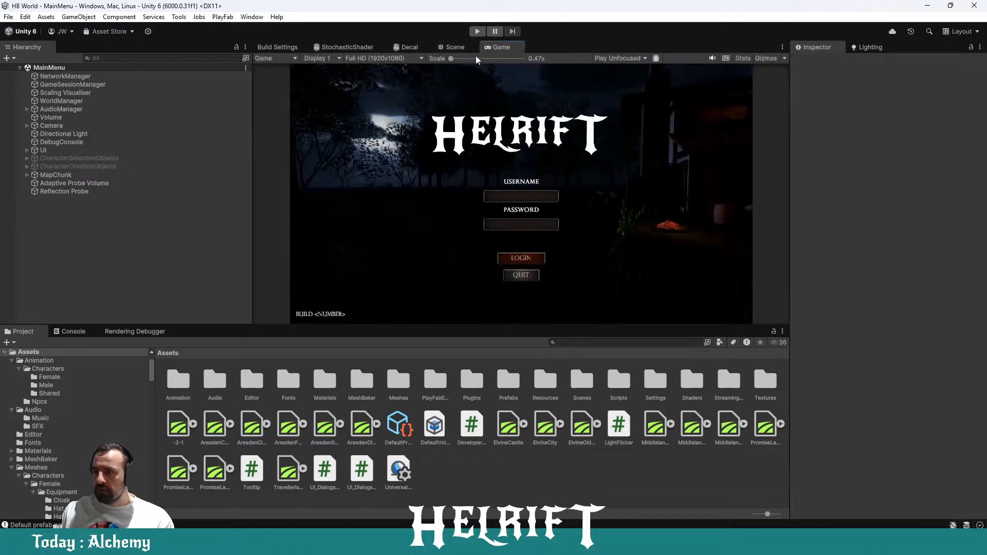
pyautogui.moveTo(253, 164); pyautogui.dragTo(142, 165)
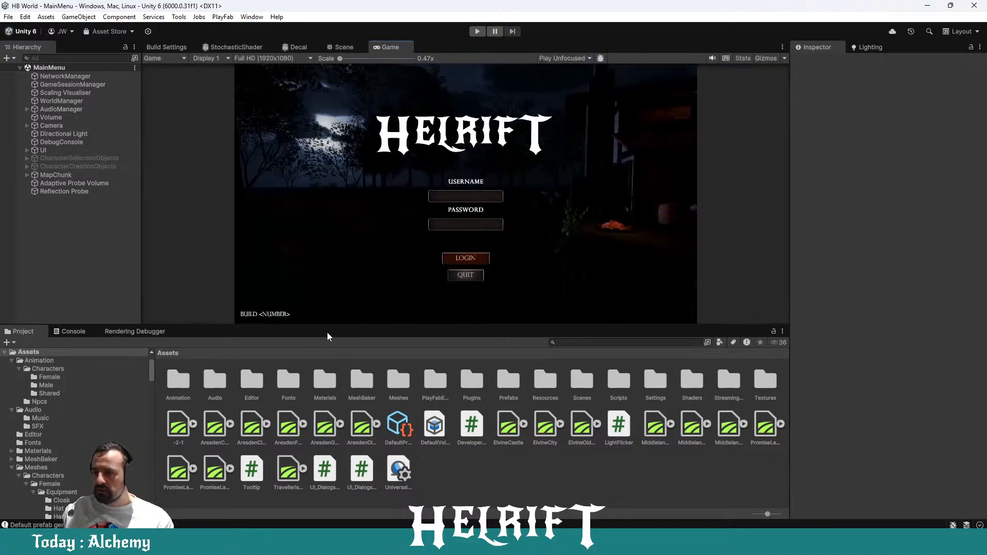
pyautogui.moveTo(319, 324); pyautogui.dragTo(321, 427)
pyautogui.moveTo(790, 245); pyautogui.dragTo(870, 244)
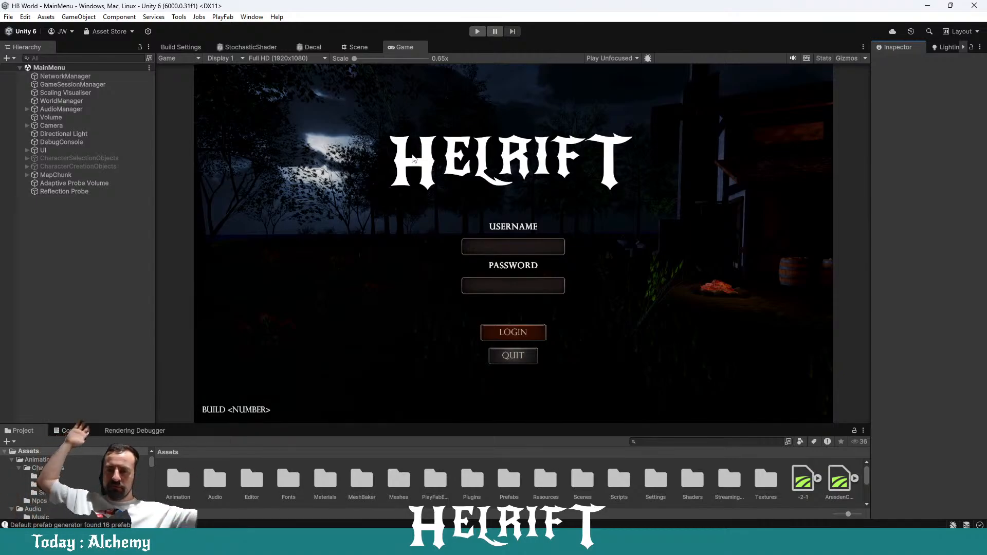